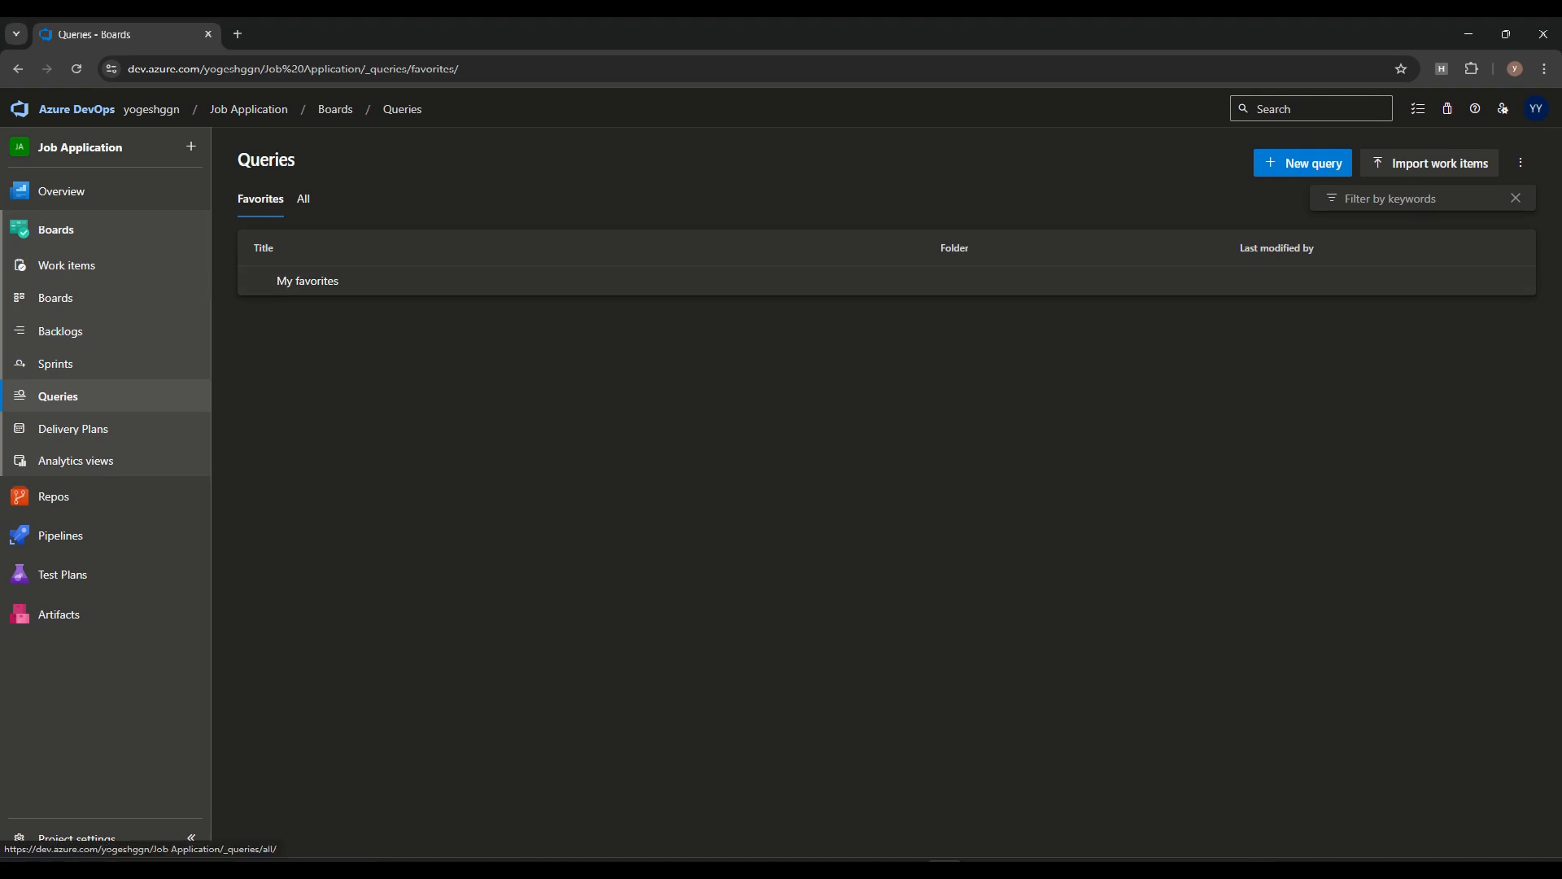
Show all queries and create a folder named SharedQueery under Shared Queries
{"action": "left_click", "coordinate": [303, 199]}
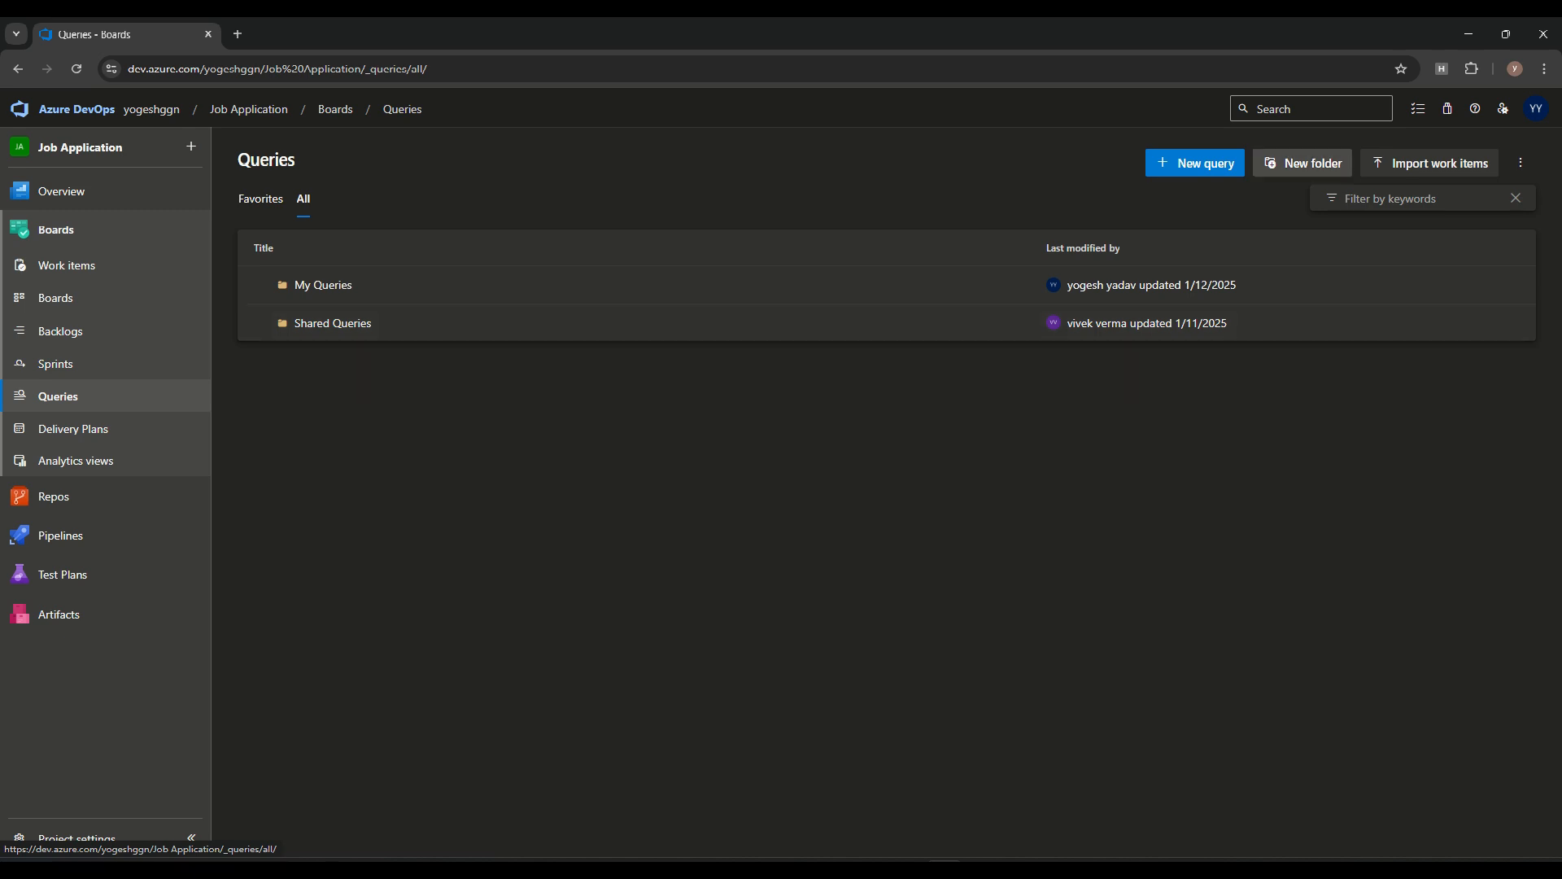
{"action": "left_click", "coordinate": [1304, 163]}
{"action": "type", "text": "SharedQueery"}
{"action": "left_click", "coordinate": [645, 512]}
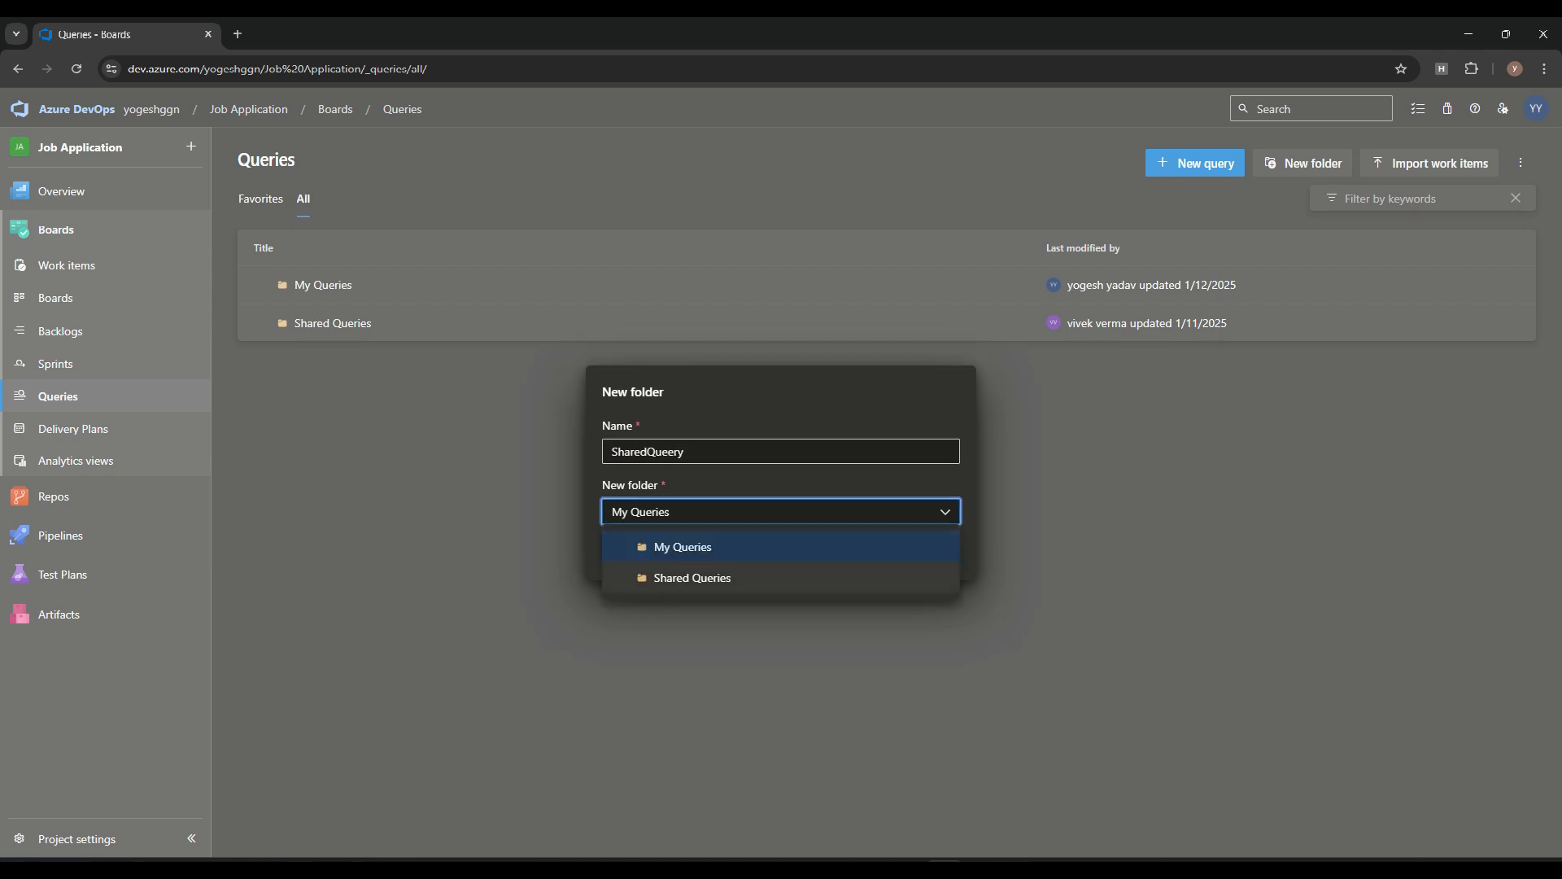
{"action": "left_click", "coordinate": [692, 577]}
{"action": "left_click", "coordinate": [941, 554]}
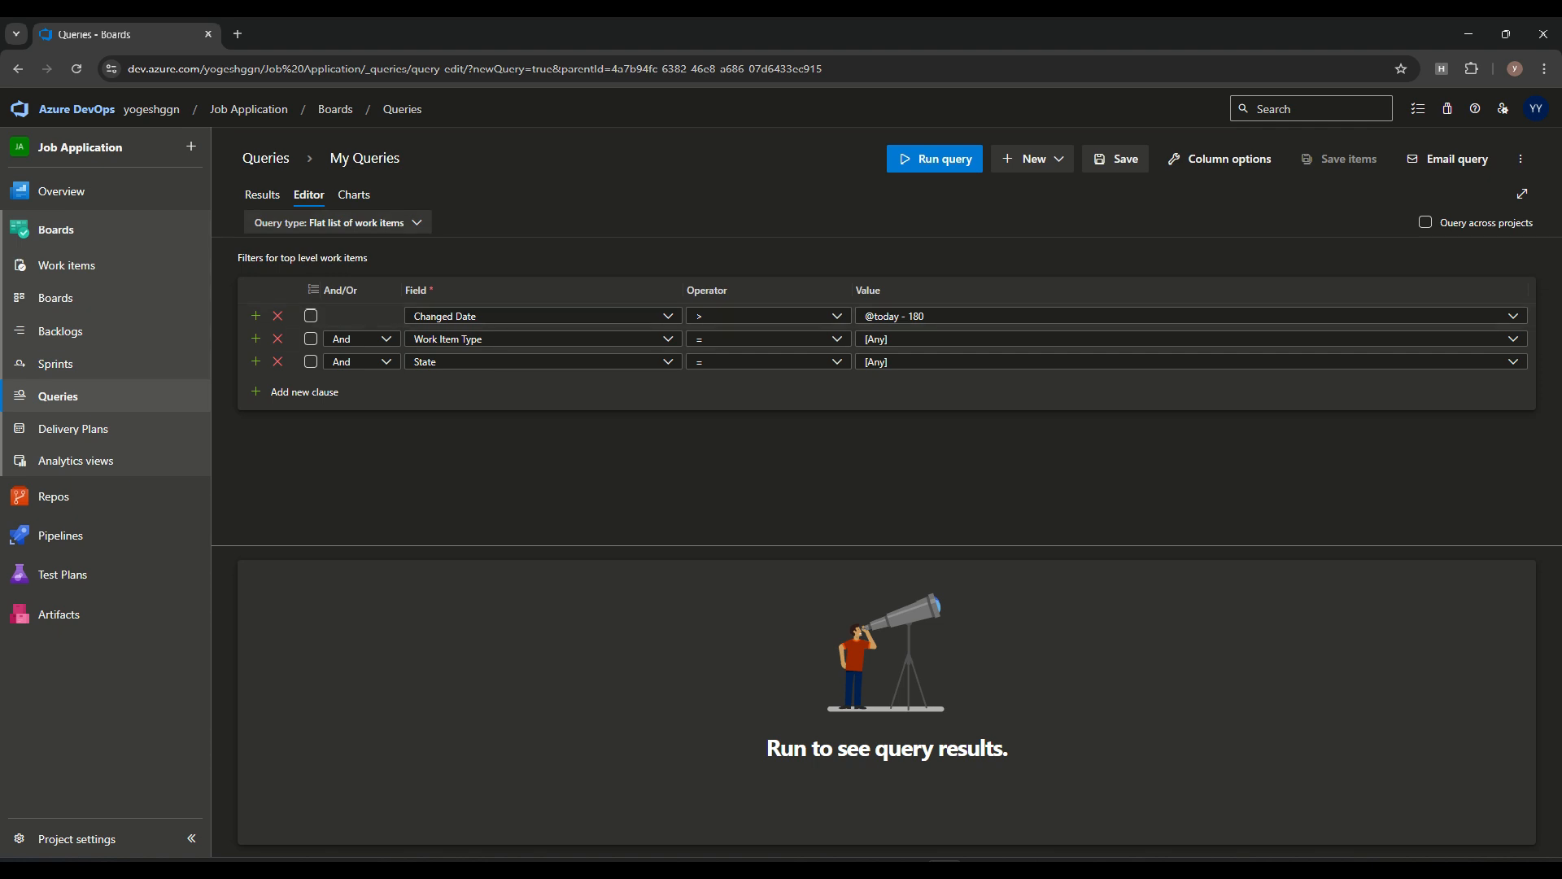
Run the new query with its default filters and inspect the first two clauses' field and value settings
{"action": "left_click", "coordinate": [928, 163]}
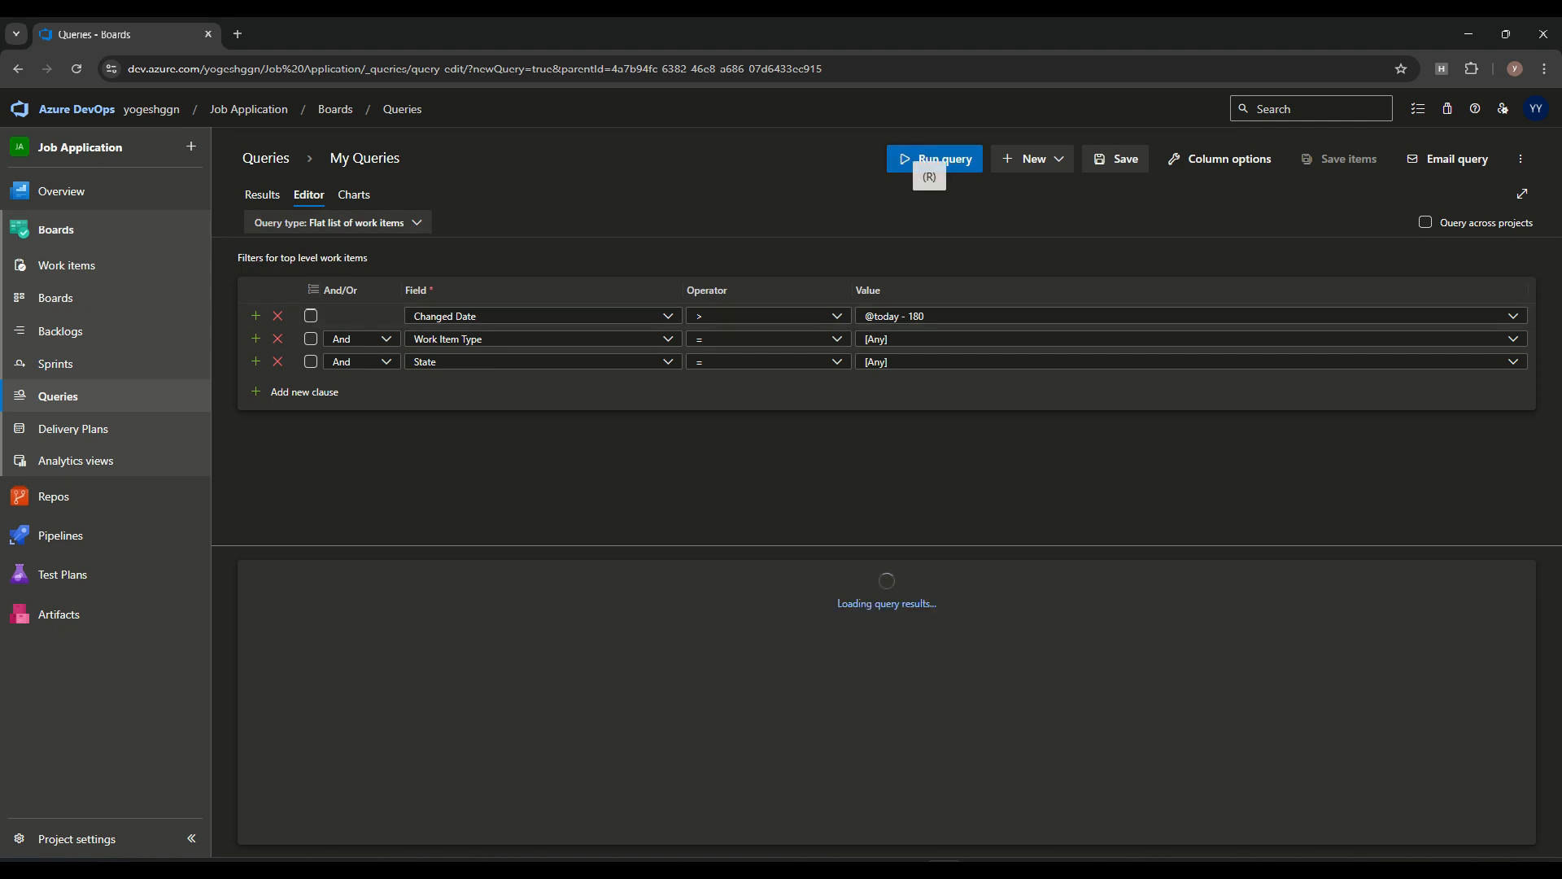
{"action": "left_click", "coordinate": [668, 315]}
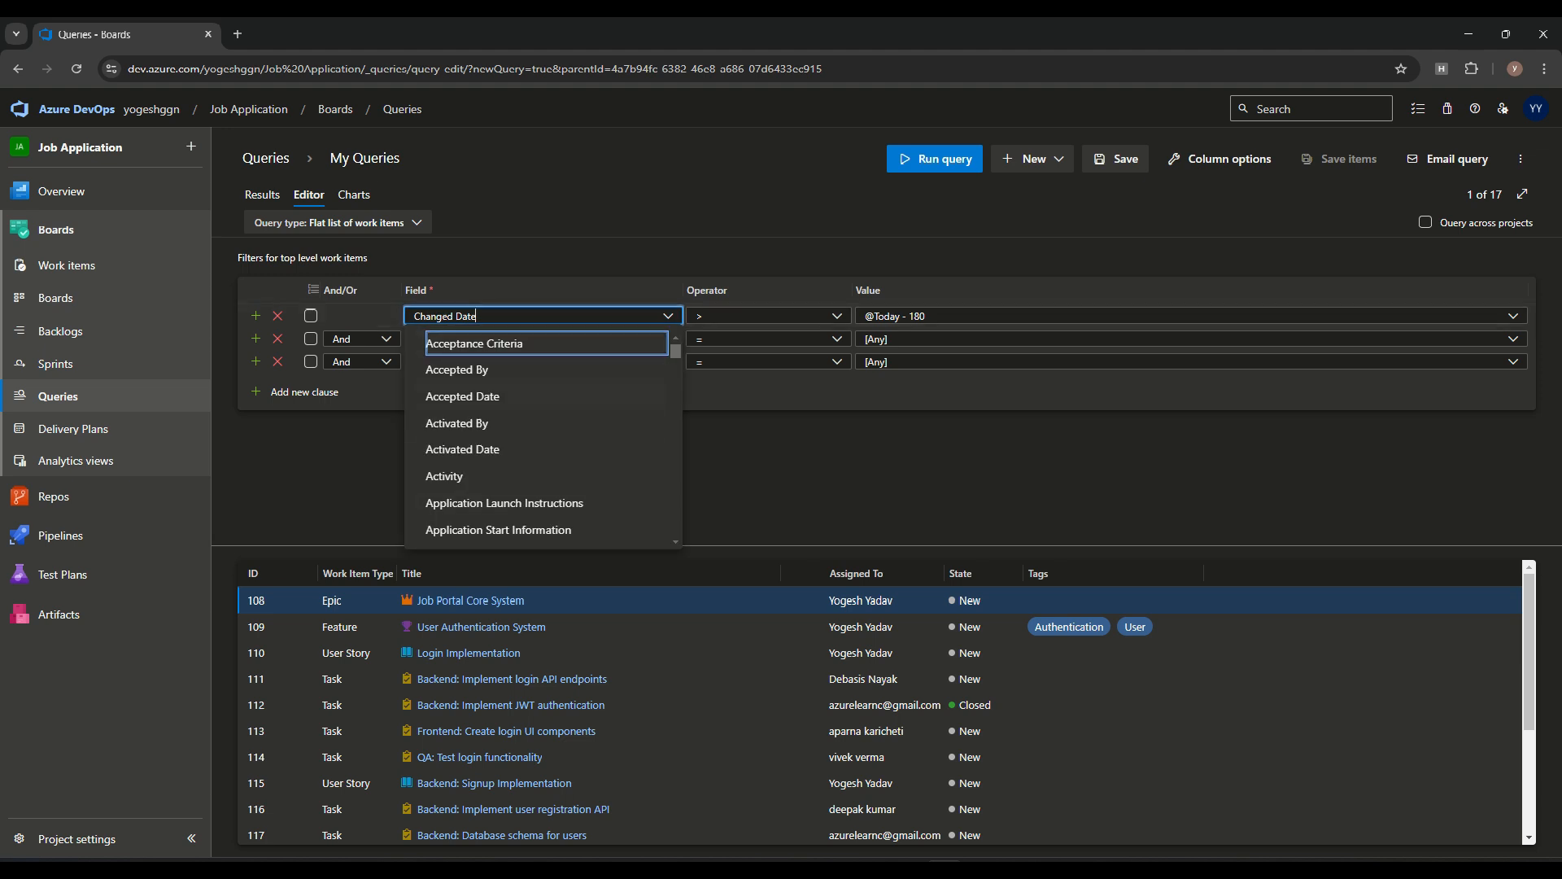
{"action": "left_click", "coordinate": [753, 448]}
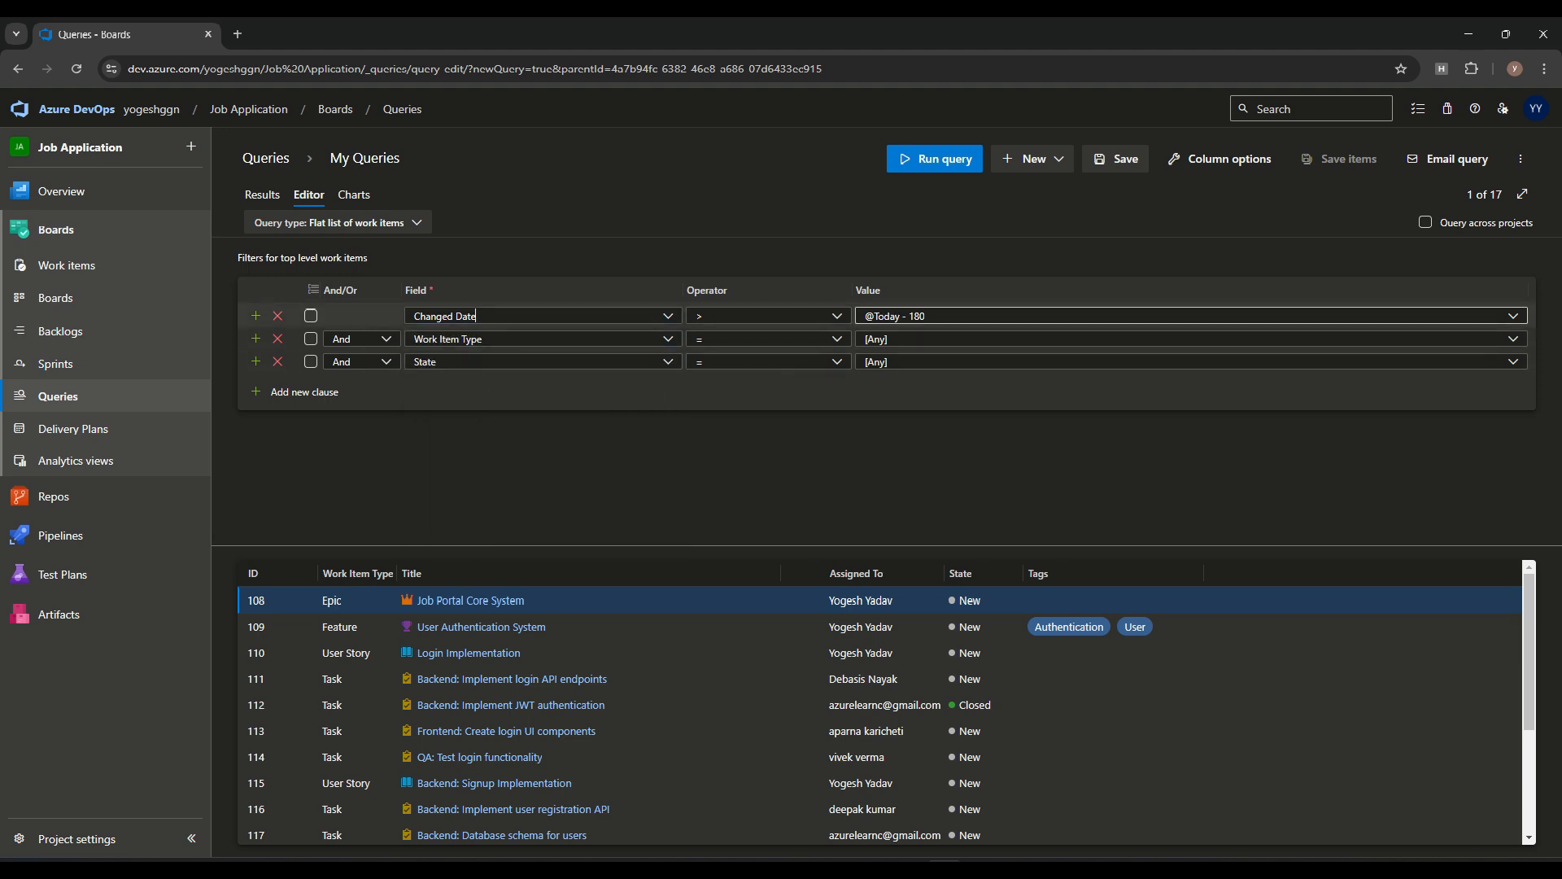
{"action": "left_click", "coordinate": [960, 316]}
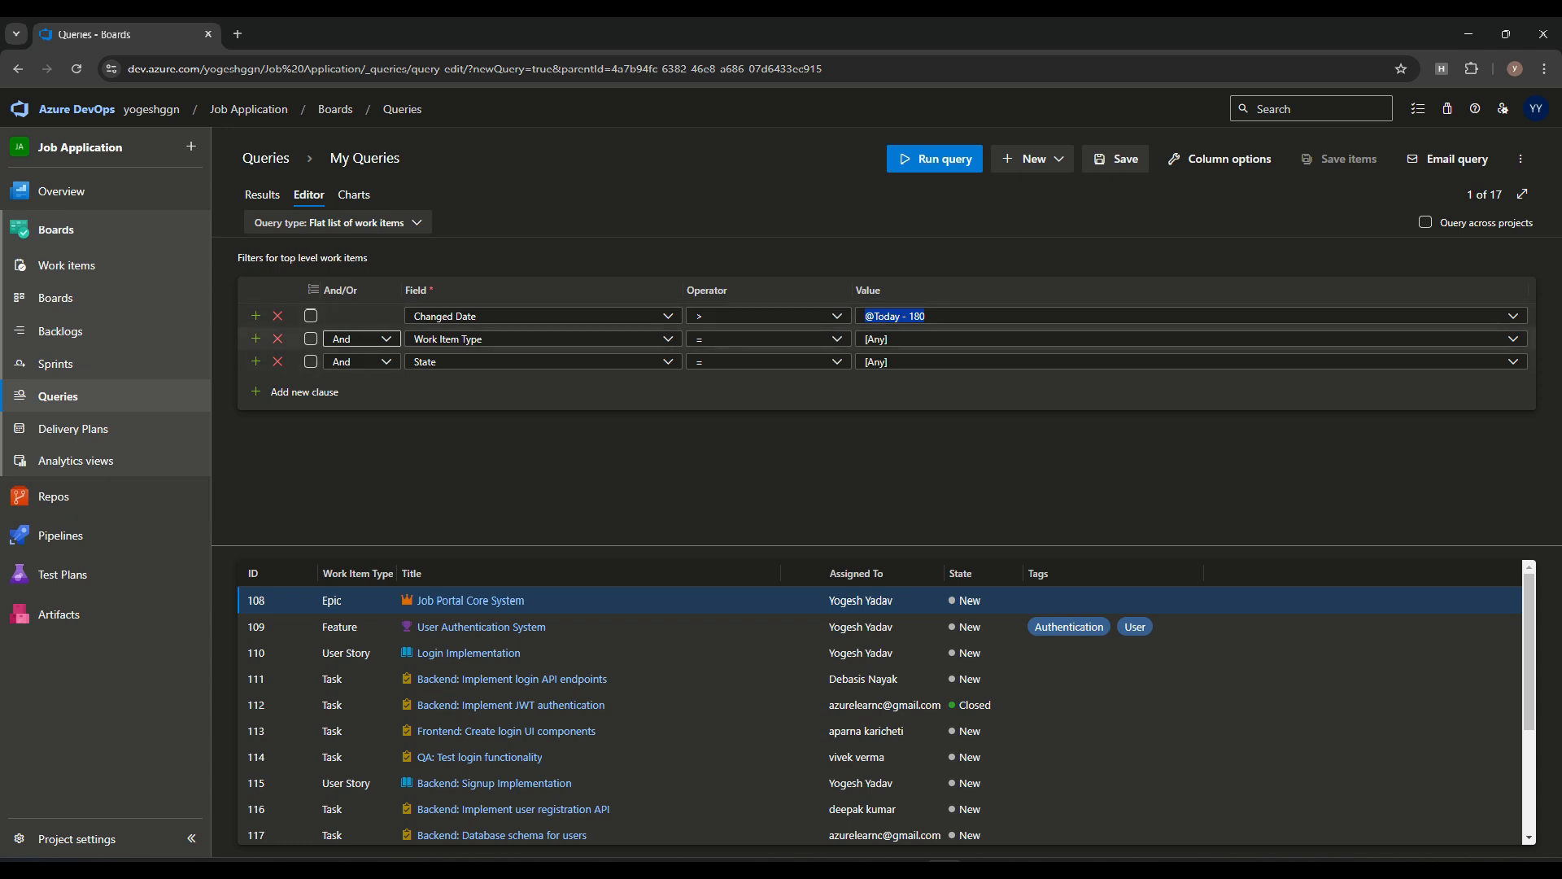
{"action": "left_click", "coordinate": [668, 338]}
{"action": "left_click", "coordinate": [668, 339]}
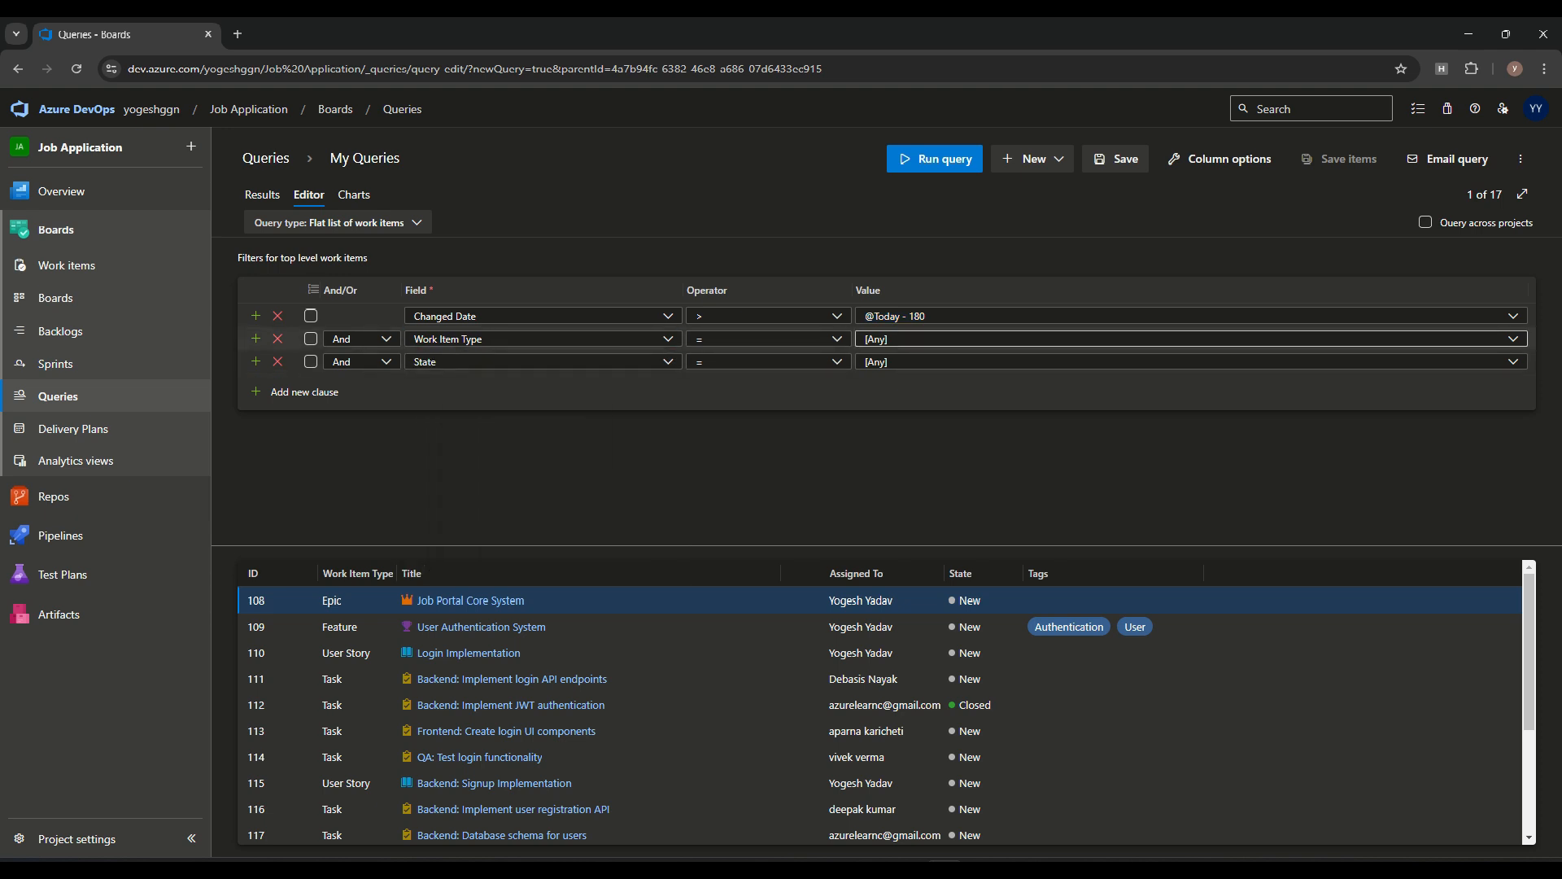
Run the query with the Work Item Type value set to Epic, and again with it set to Feature
{"action": "left_click", "coordinate": [1514, 339]}
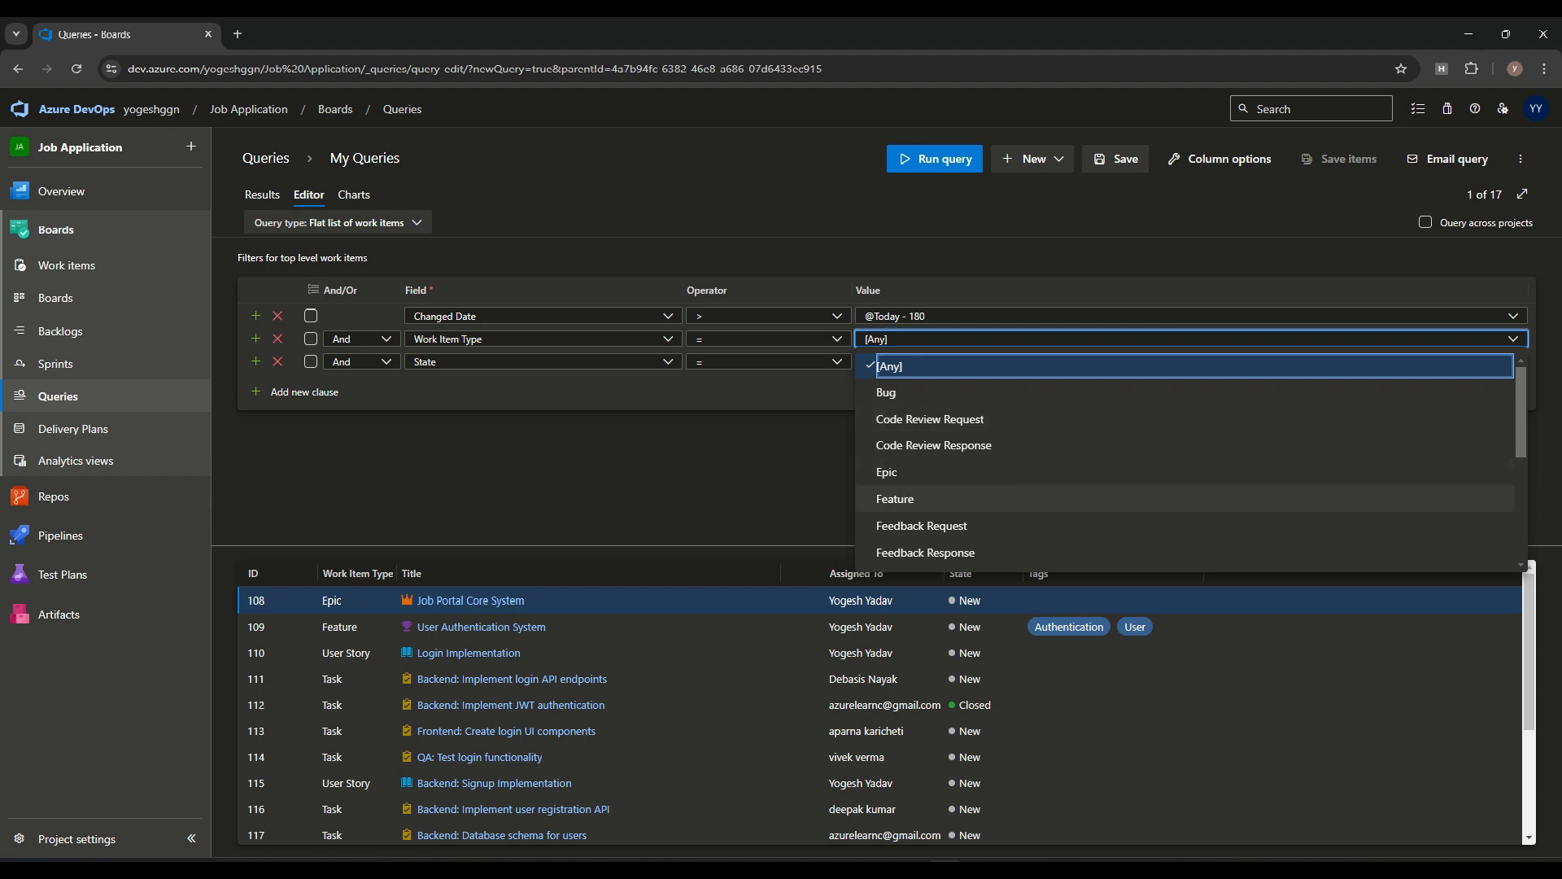
{"action": "left_click", "coordinate": [886, 472]}
{"action": "left_click", "coordinate": [936, 159]}
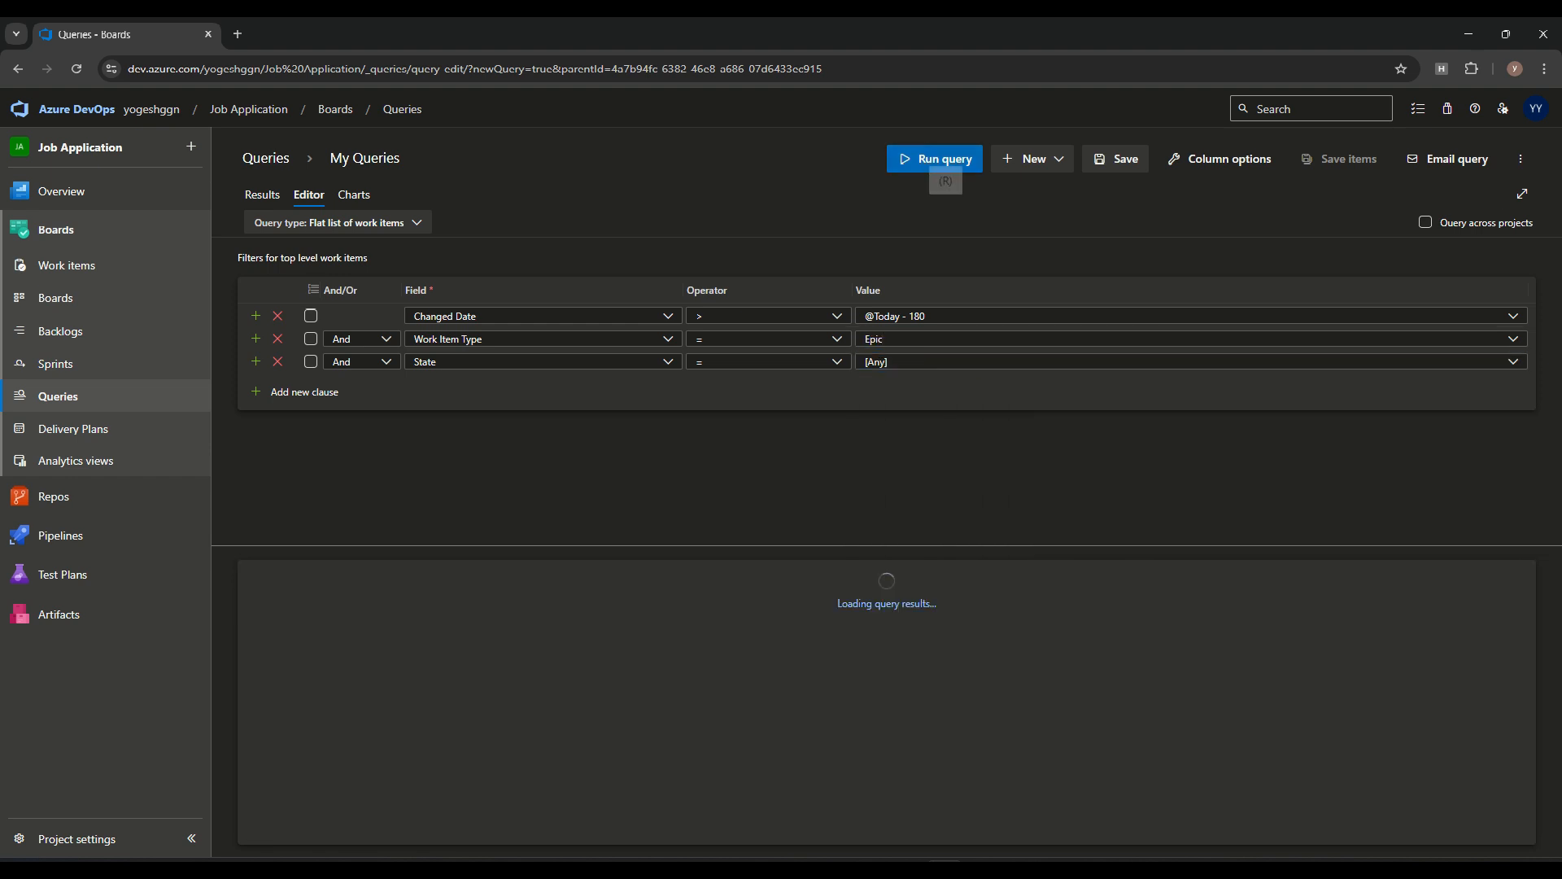
{"action": "left_click", "coordinate": [1514, 338]}
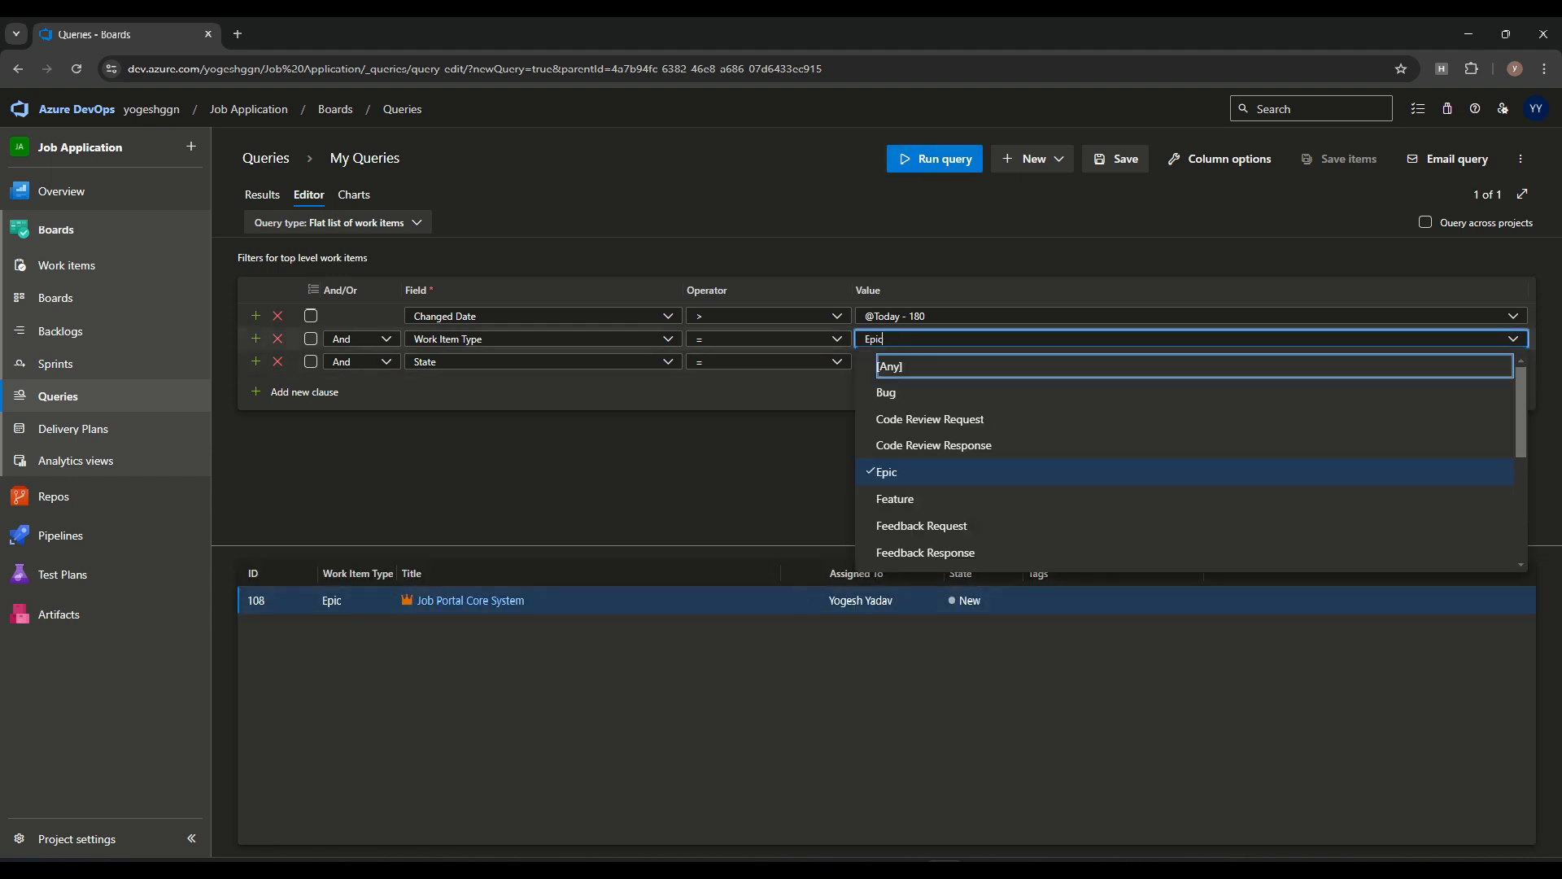
{"action": "left_click", "coordinate": [895, 498]}
{"action": "left_click", "coordinate": [936, 159]}
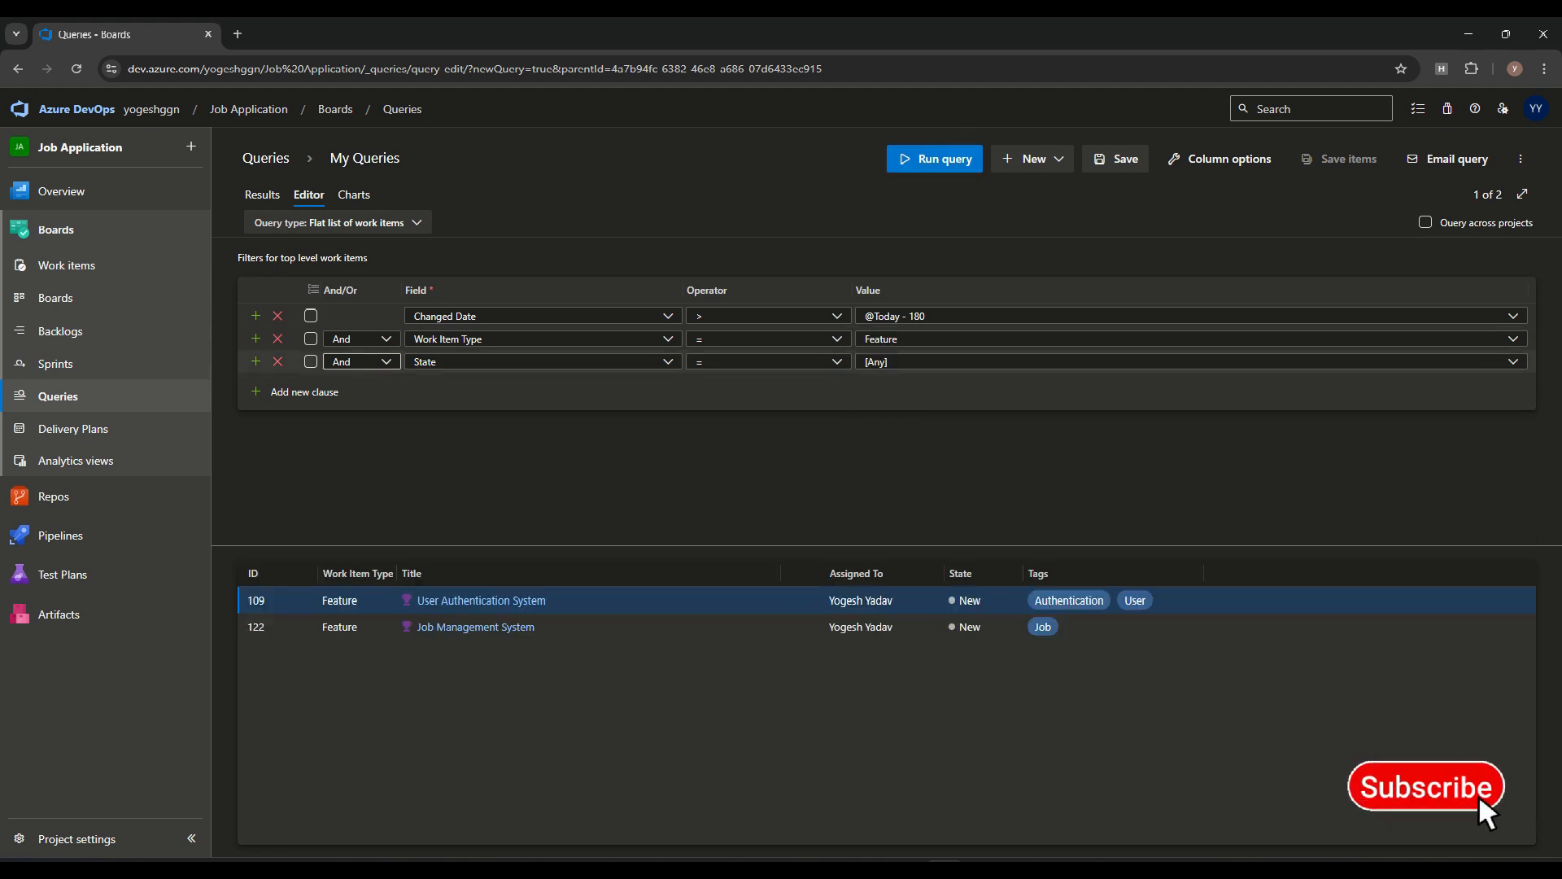
Run the query with the State value set to Closed, and again with it set to Active
{"action": "left_click", "coordinate": [1513, 361]}
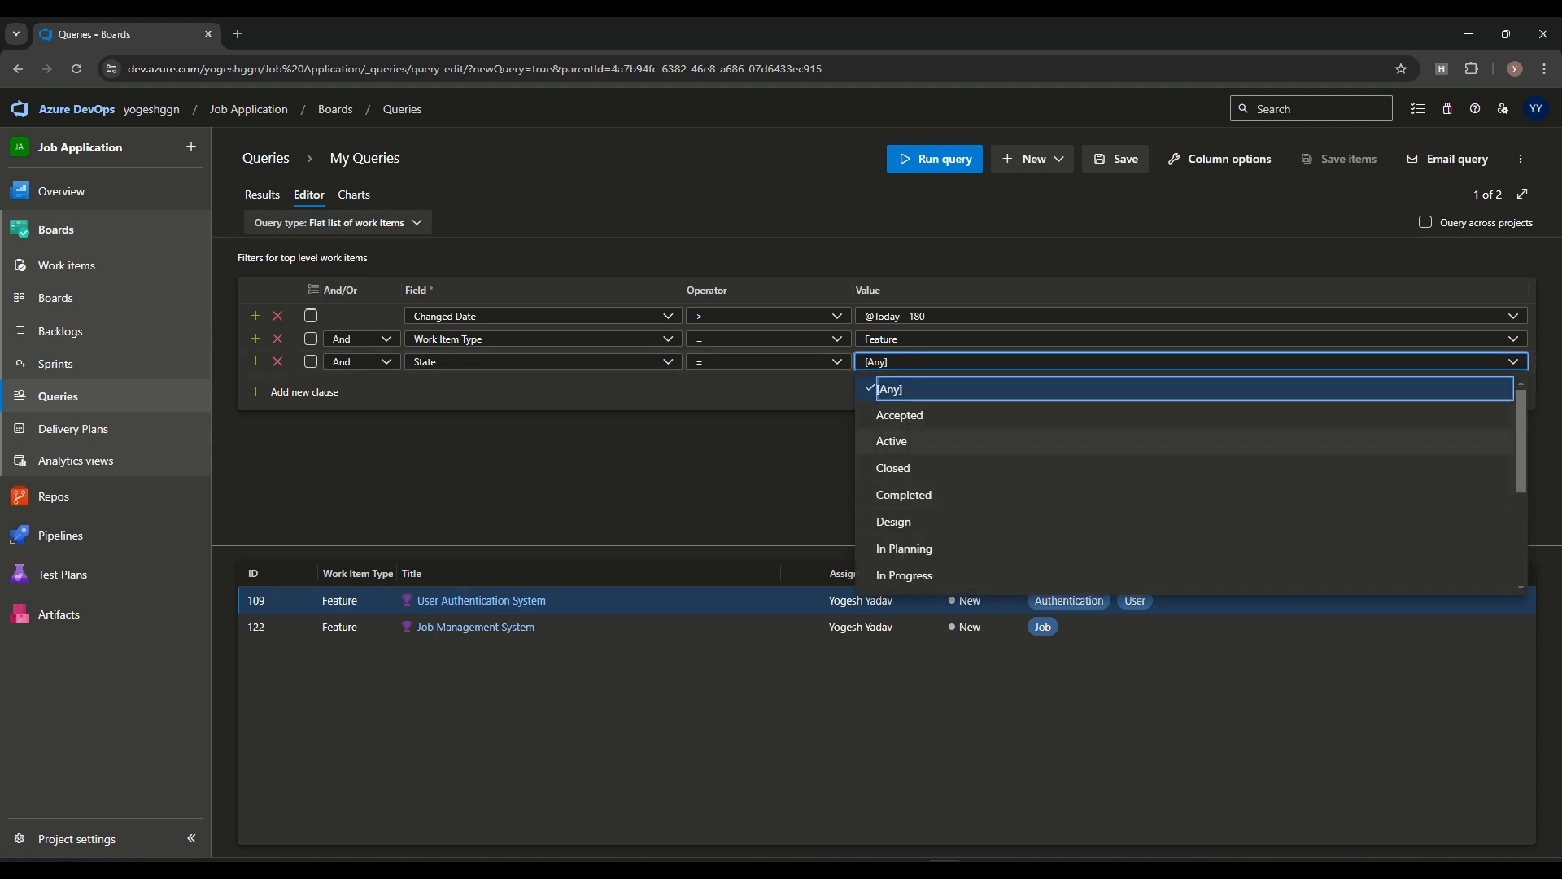
{"action": "left_click", "coordinate": [893, 468]}
{"action": "left_click", "coordinate": [936, 159]}
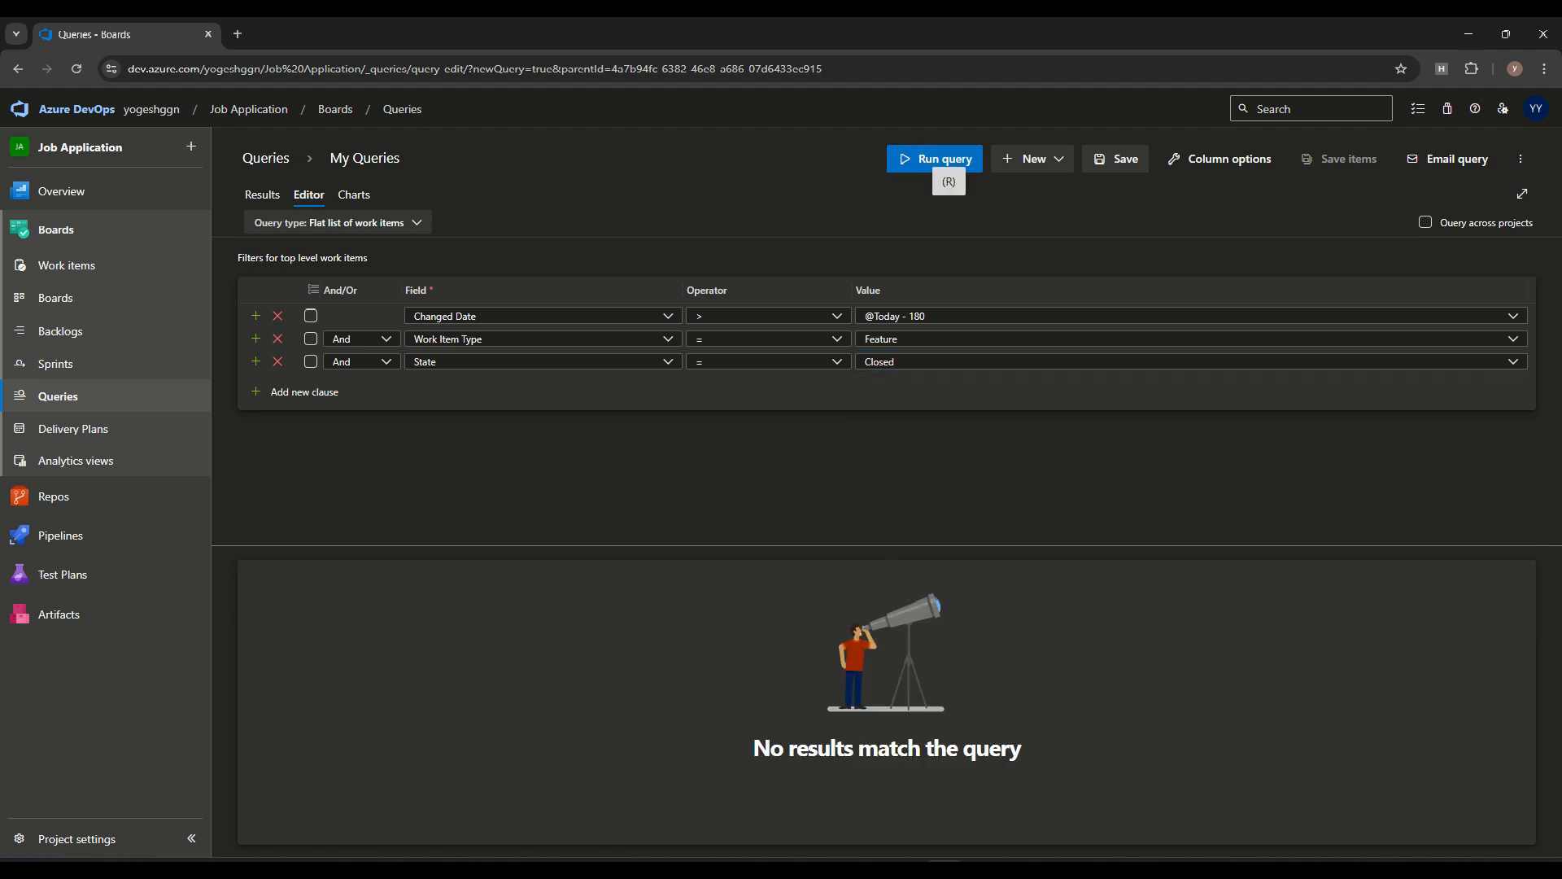
{"action": "left_click", "coordinate": [1514, 361]}
{"action": "left_click", "coordinate": [892, 441]}
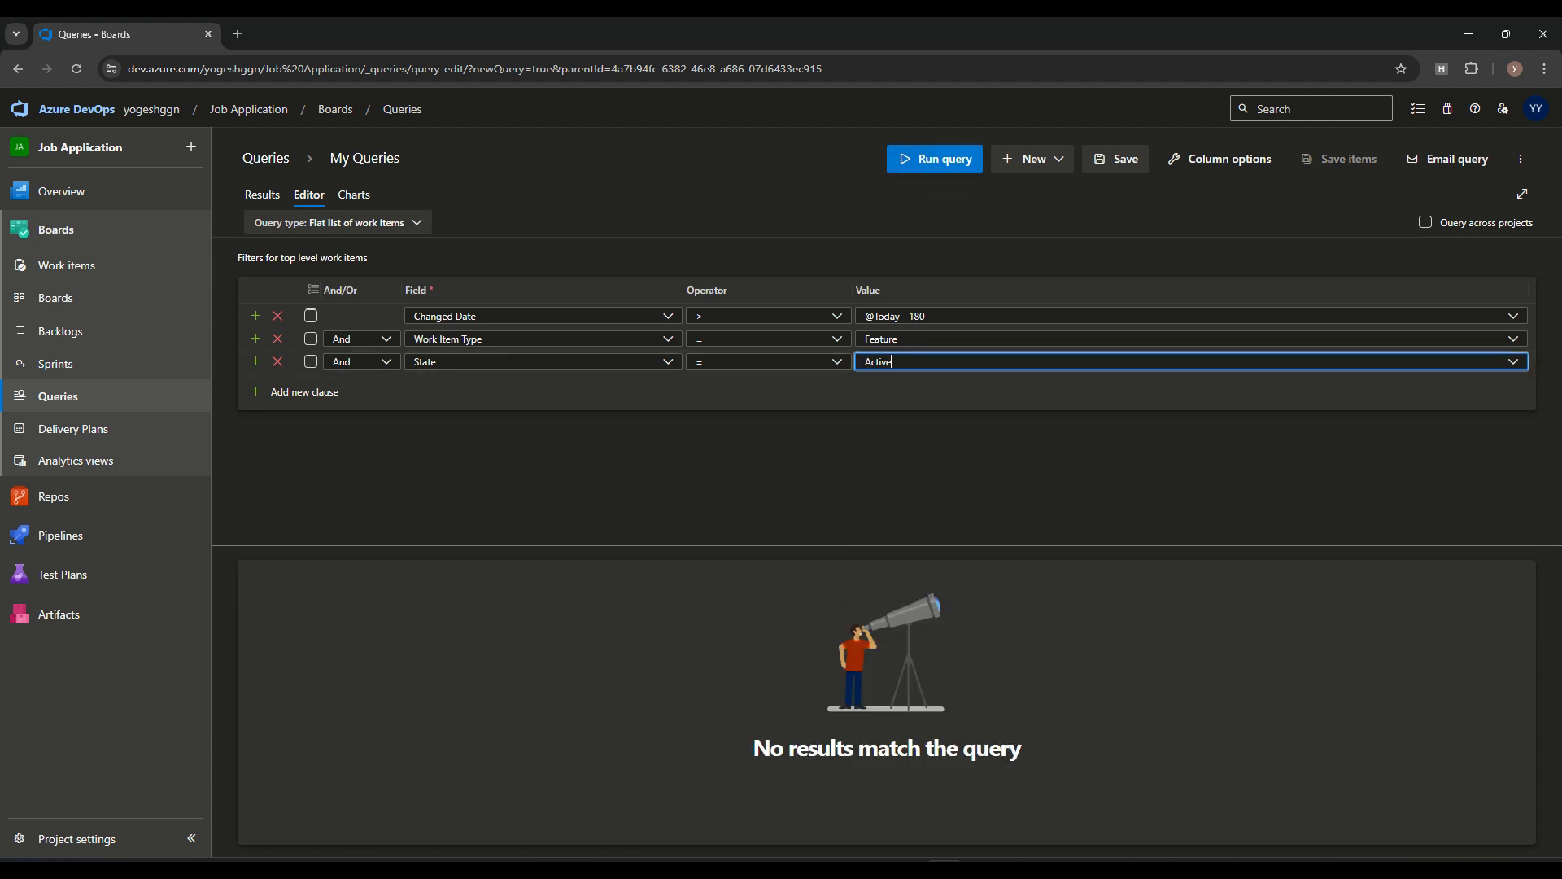
{"action": "left_click", "coordinate": [944, 161]}
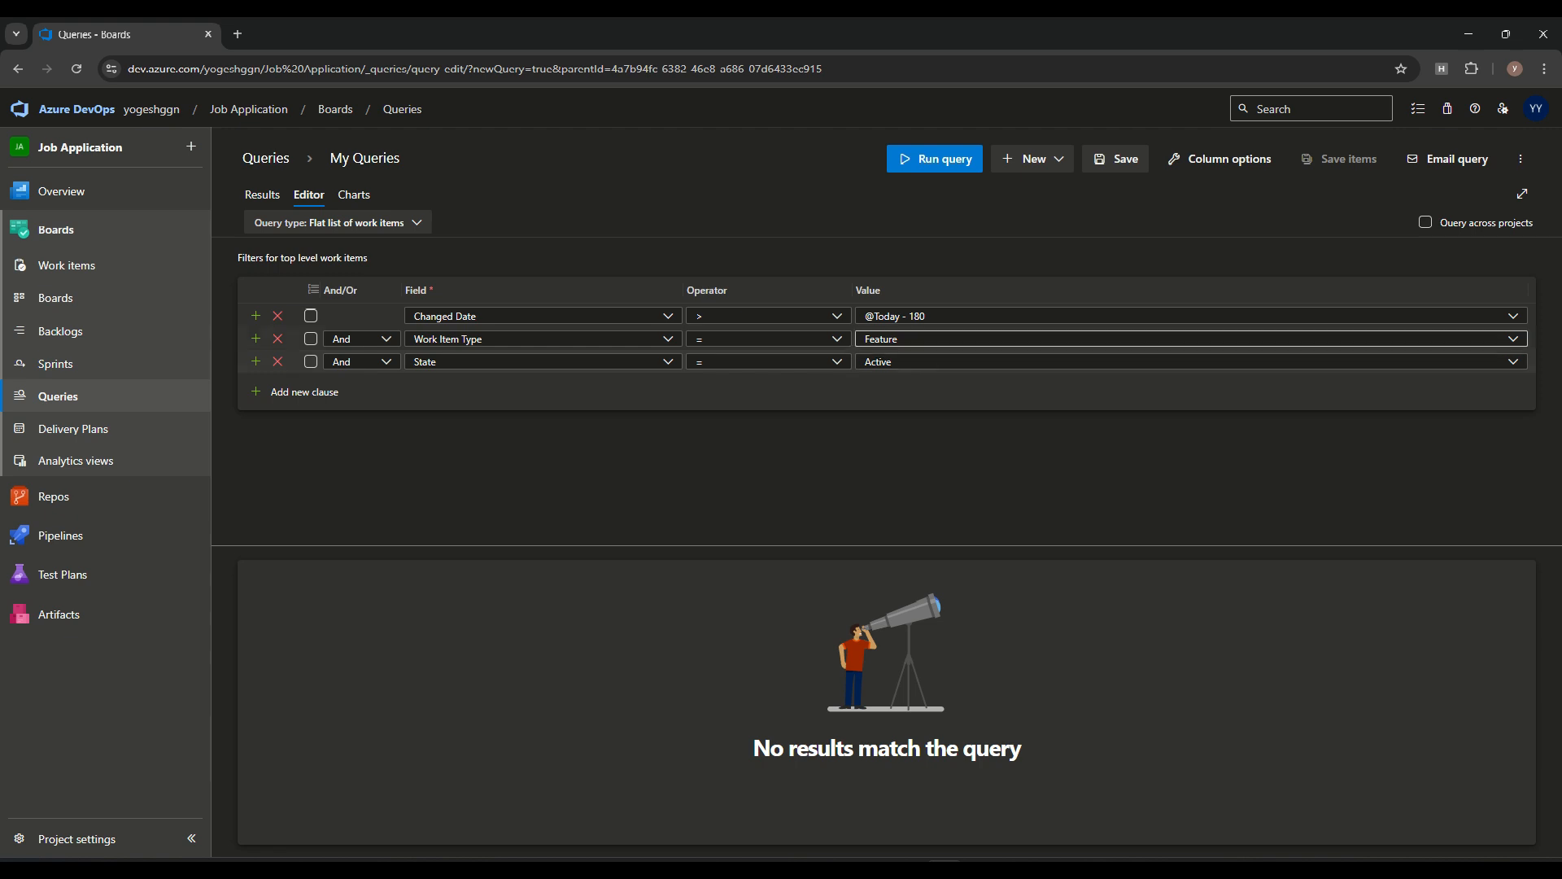
Set the Work Item Type value to [Any] and rerun the query
{"action": "left_click", "coordinate": [1514, 339]}
{"action": "left_click", "coordinate": [892, 364]}
{"action": "left_click", "coordinate": [942, 163]}
Set the State value to Accepted and rerun the query
{"action": "left_click", "coordinate": [1513, 362]}
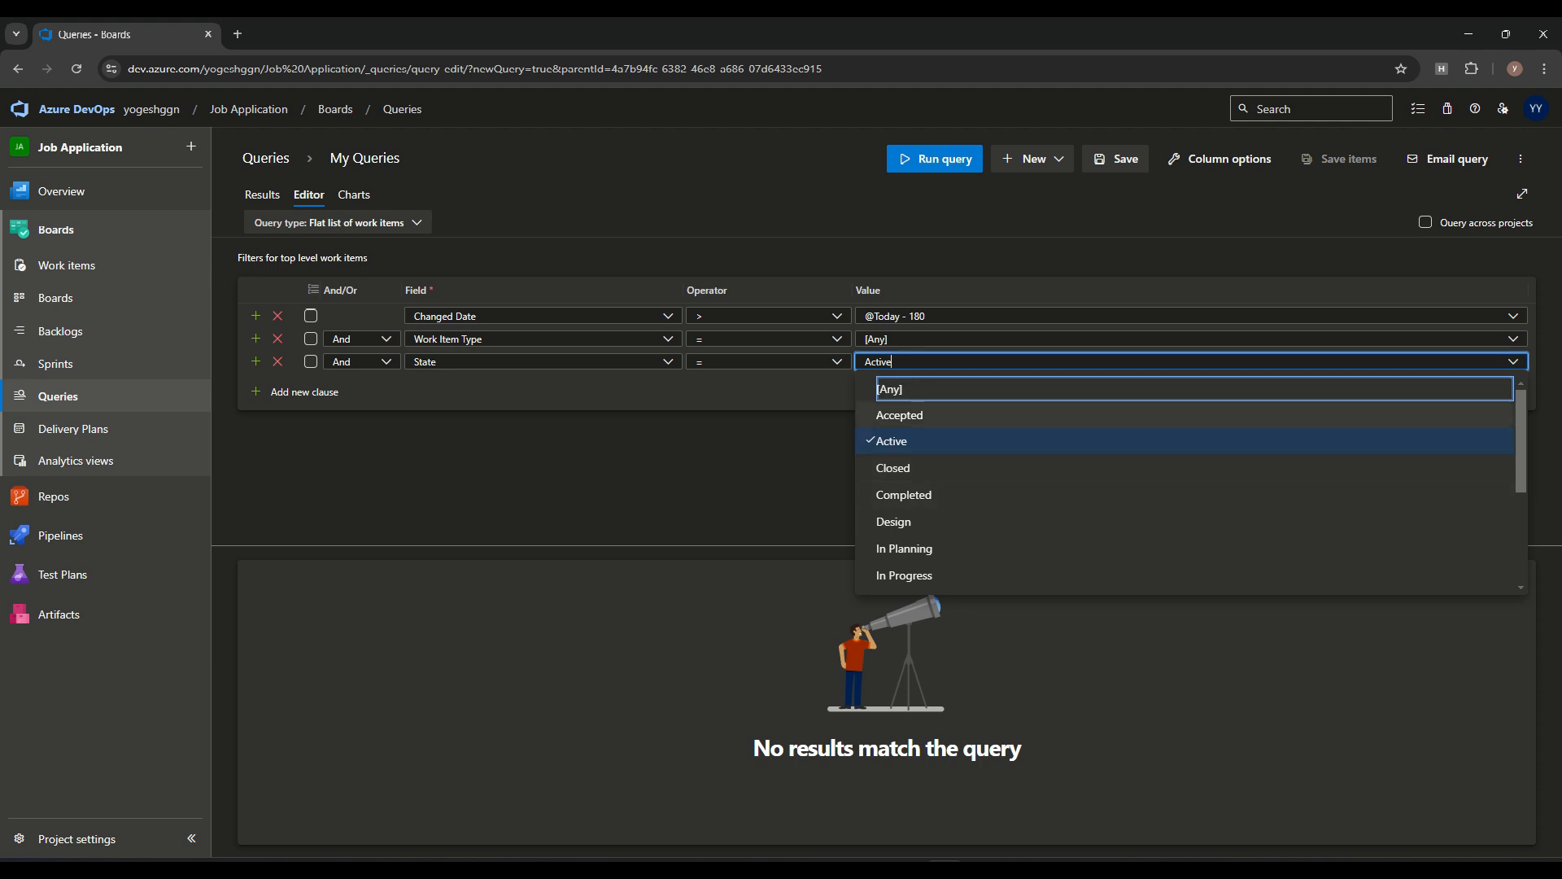
{"action": "left_click", "coordinate": [899, 415]}
{"action": "left_click", "coordinate": [941, 163]}
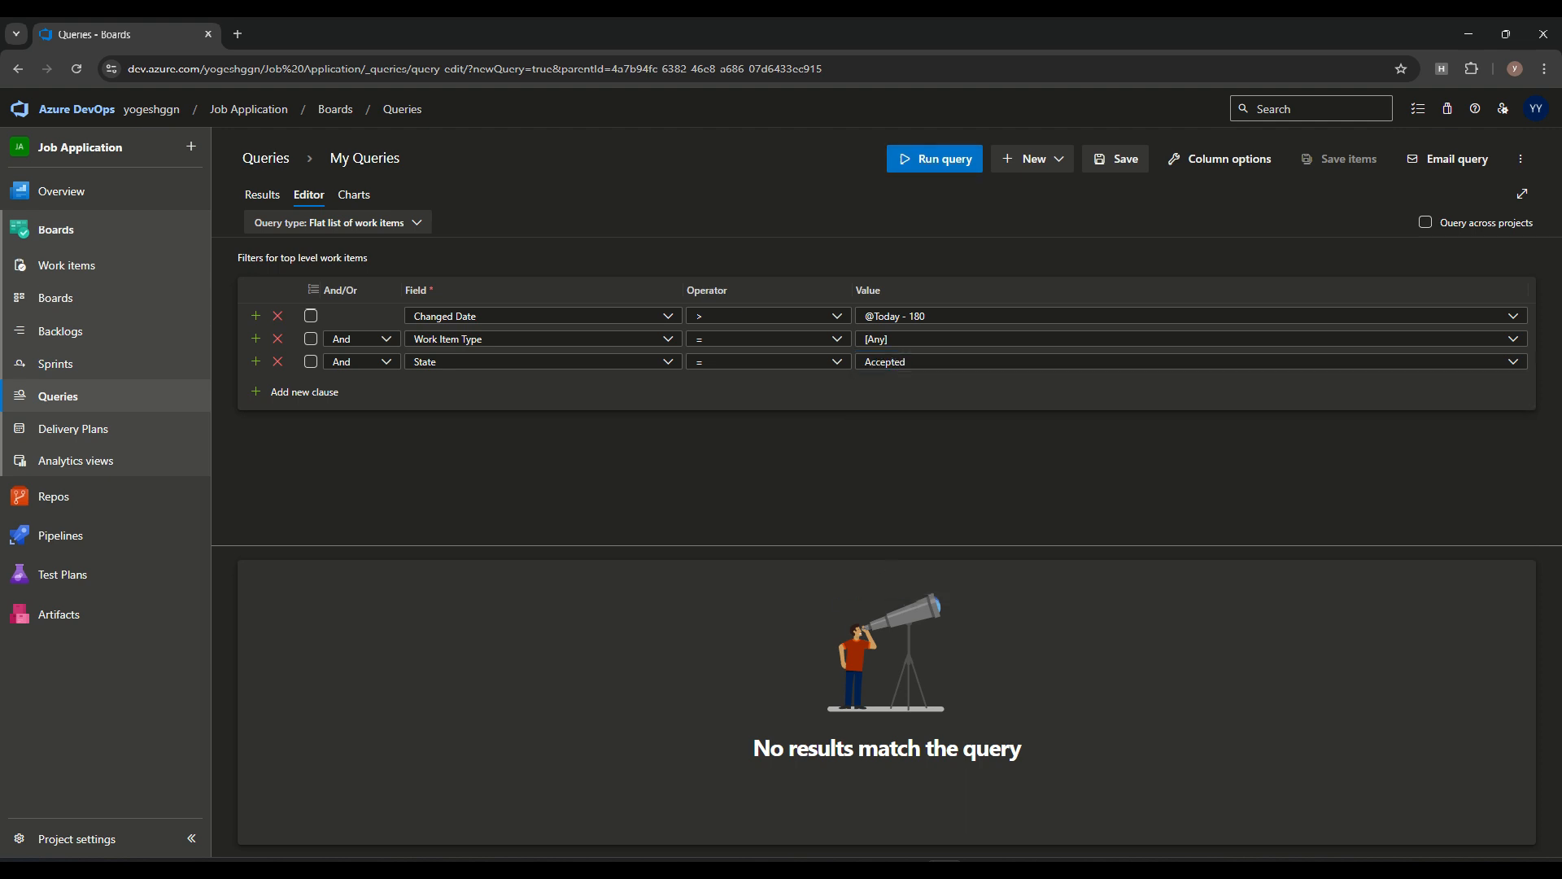
Set the State value to New and rerun the query
{"action": "left_click", "coordinate": [895, 361]}
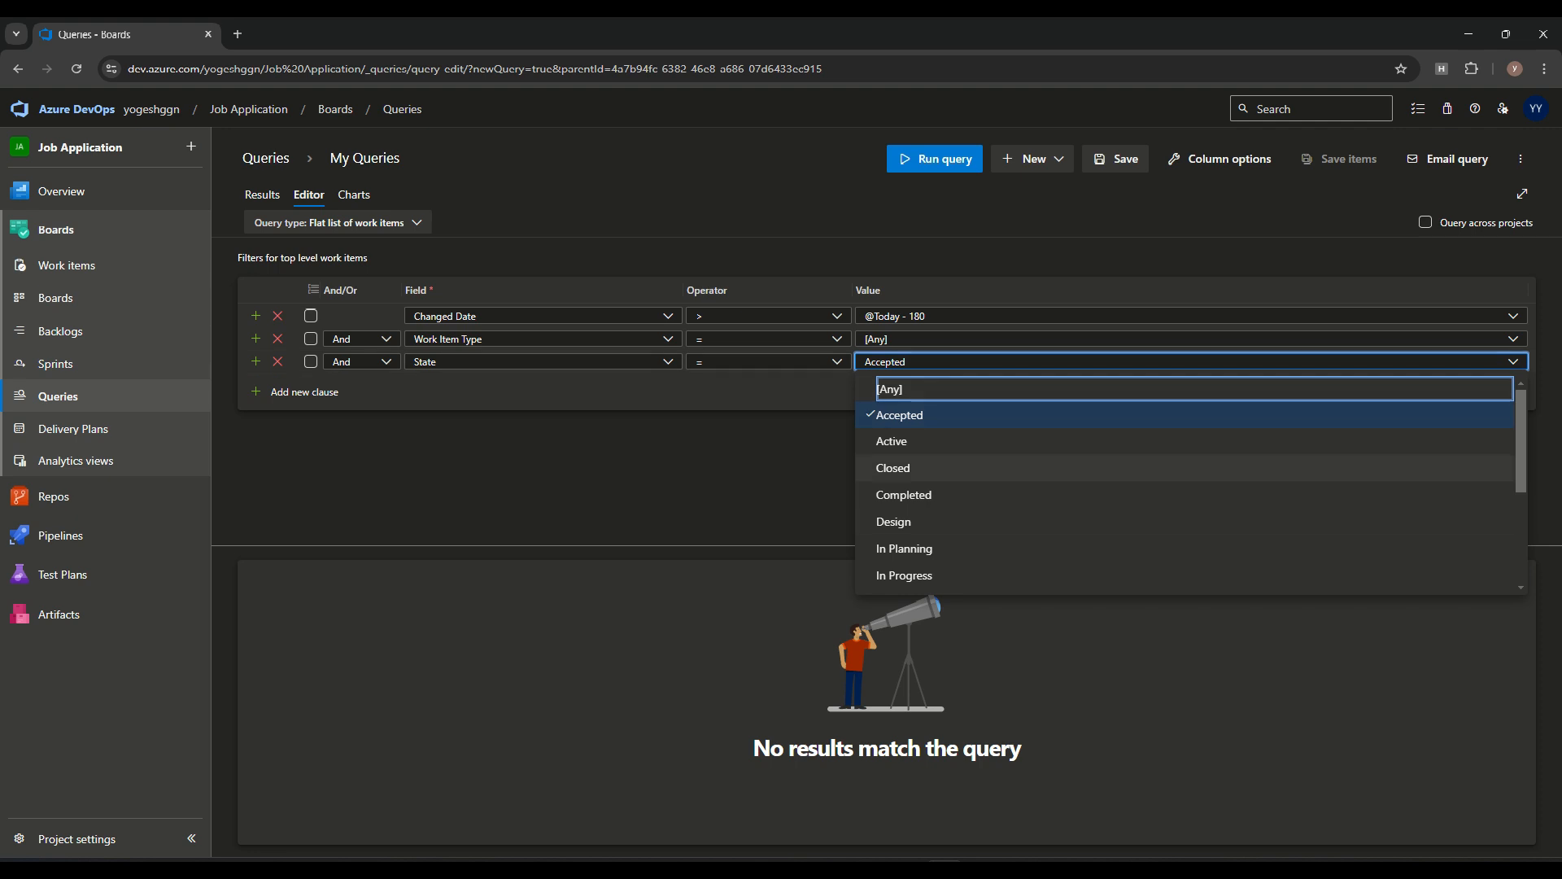
{"action": "scroll", "coordinate": [1058, 495], "scroll_direction": "down", "scroll_amount": 3}
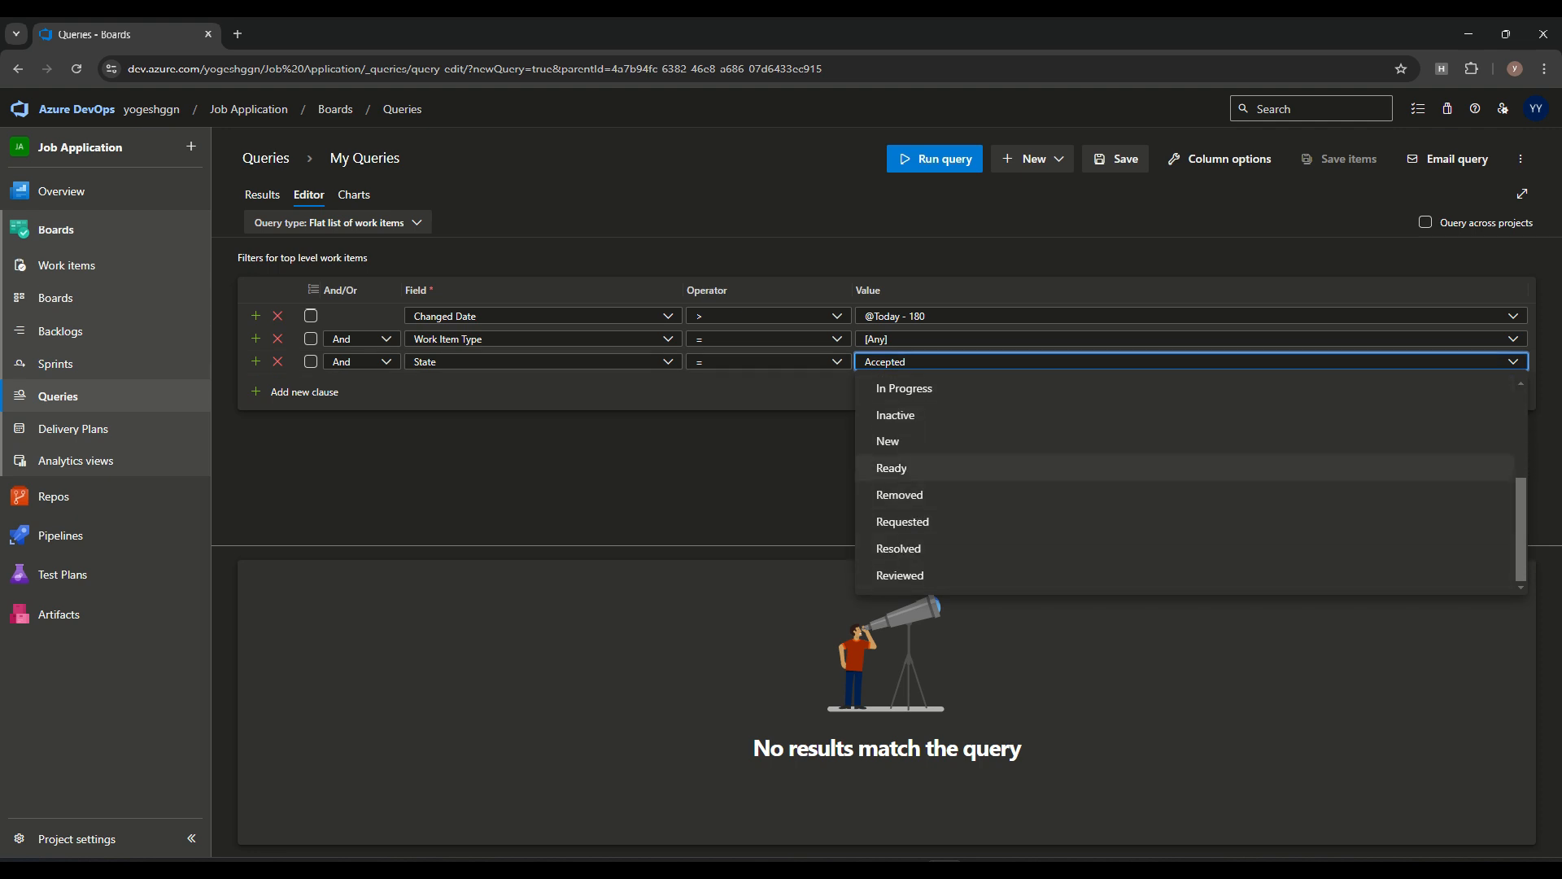
{"action": "left_click", "coordinate": [888, 441]}
{"action": "left_click", "coordinate": [944, 160]}
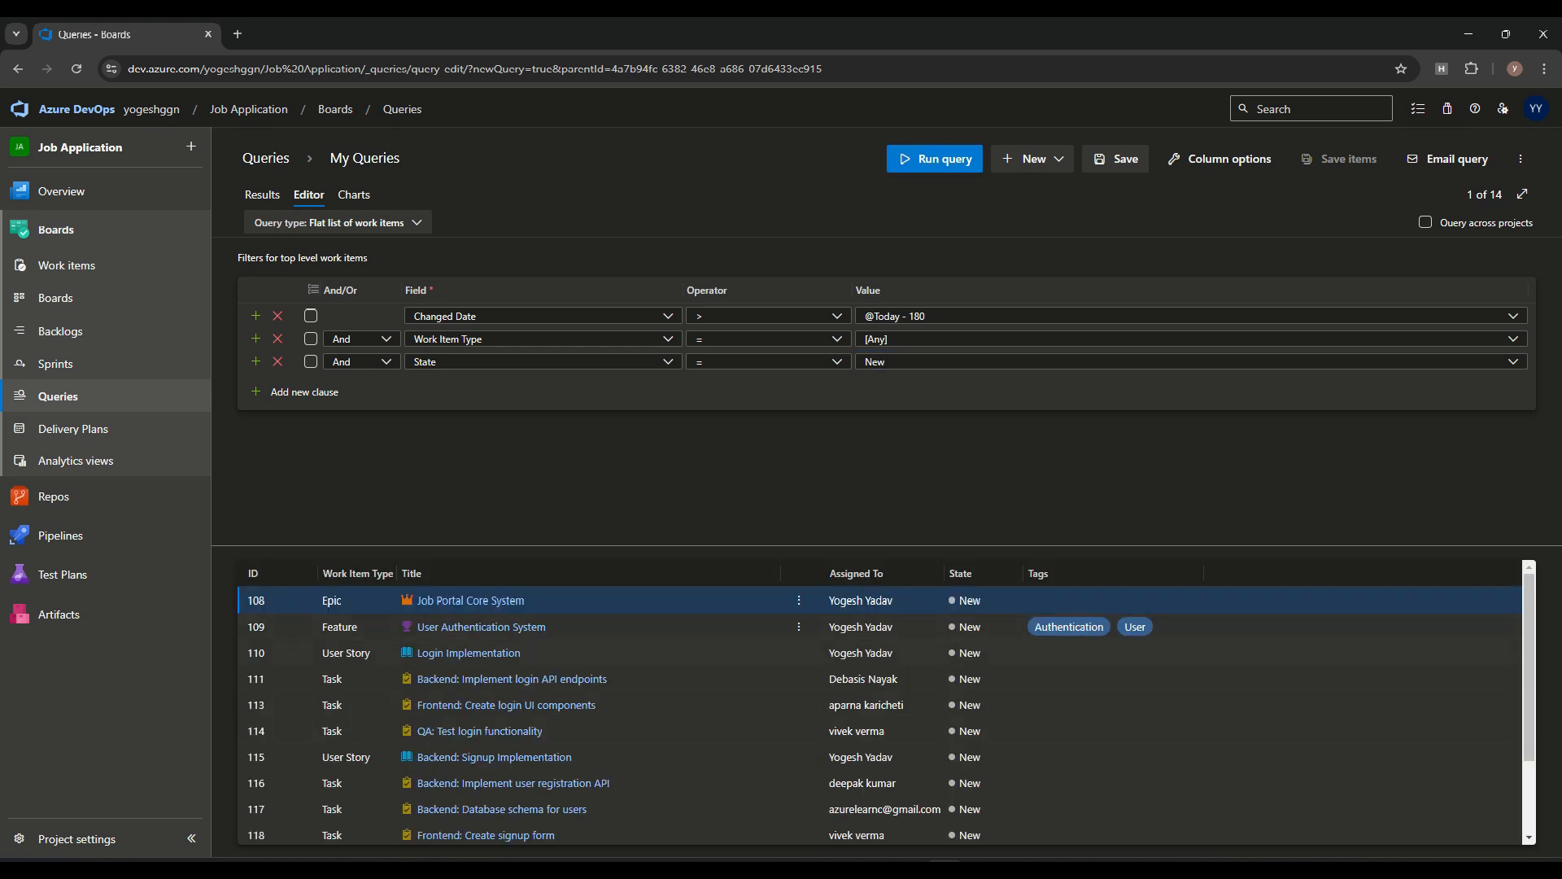
Look through the returned work items, view them on the full results page, and return to the query editor
{"action": "scroll", "coordinate": [814, 653], "scroll_direction": "down", "scroll_amount": 5}
{"action": "scroll", "coordinate": [814, 653], "scroll_direction": "up", "scroll_amount": 5}
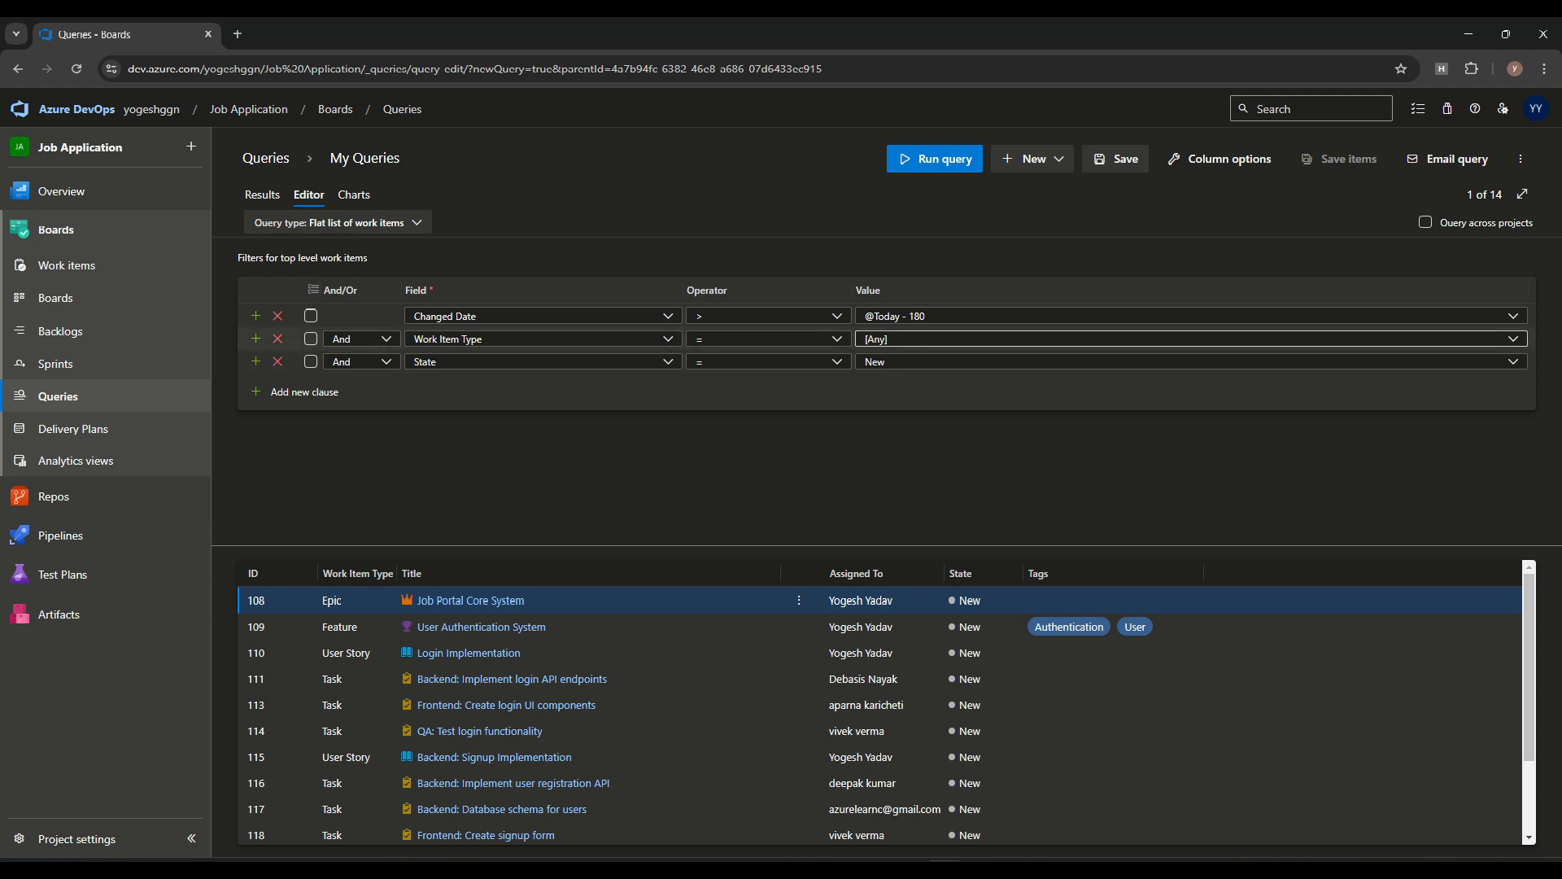
{"action": "scroll", "coordinate": [502, 701], "scroll_direction": "down", "scroll_amount": 3}
{"action": "scroll", "coordinate": [502, 702], "scroll_direction": "up", "scroll_amount": 3}
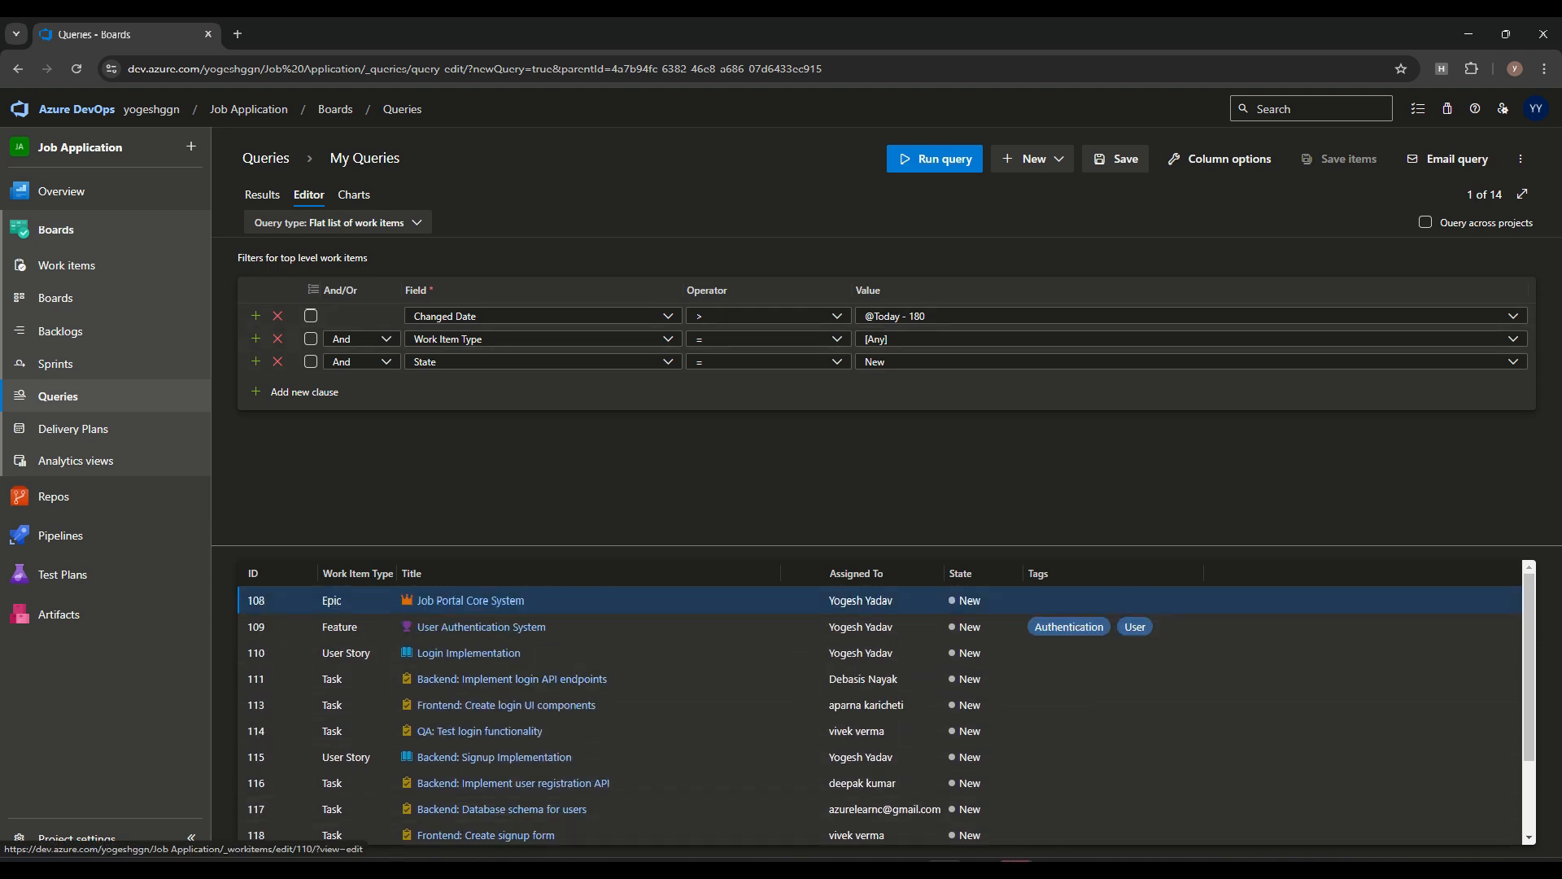
{"action": "left_click", "coordinate": [262, 195]}
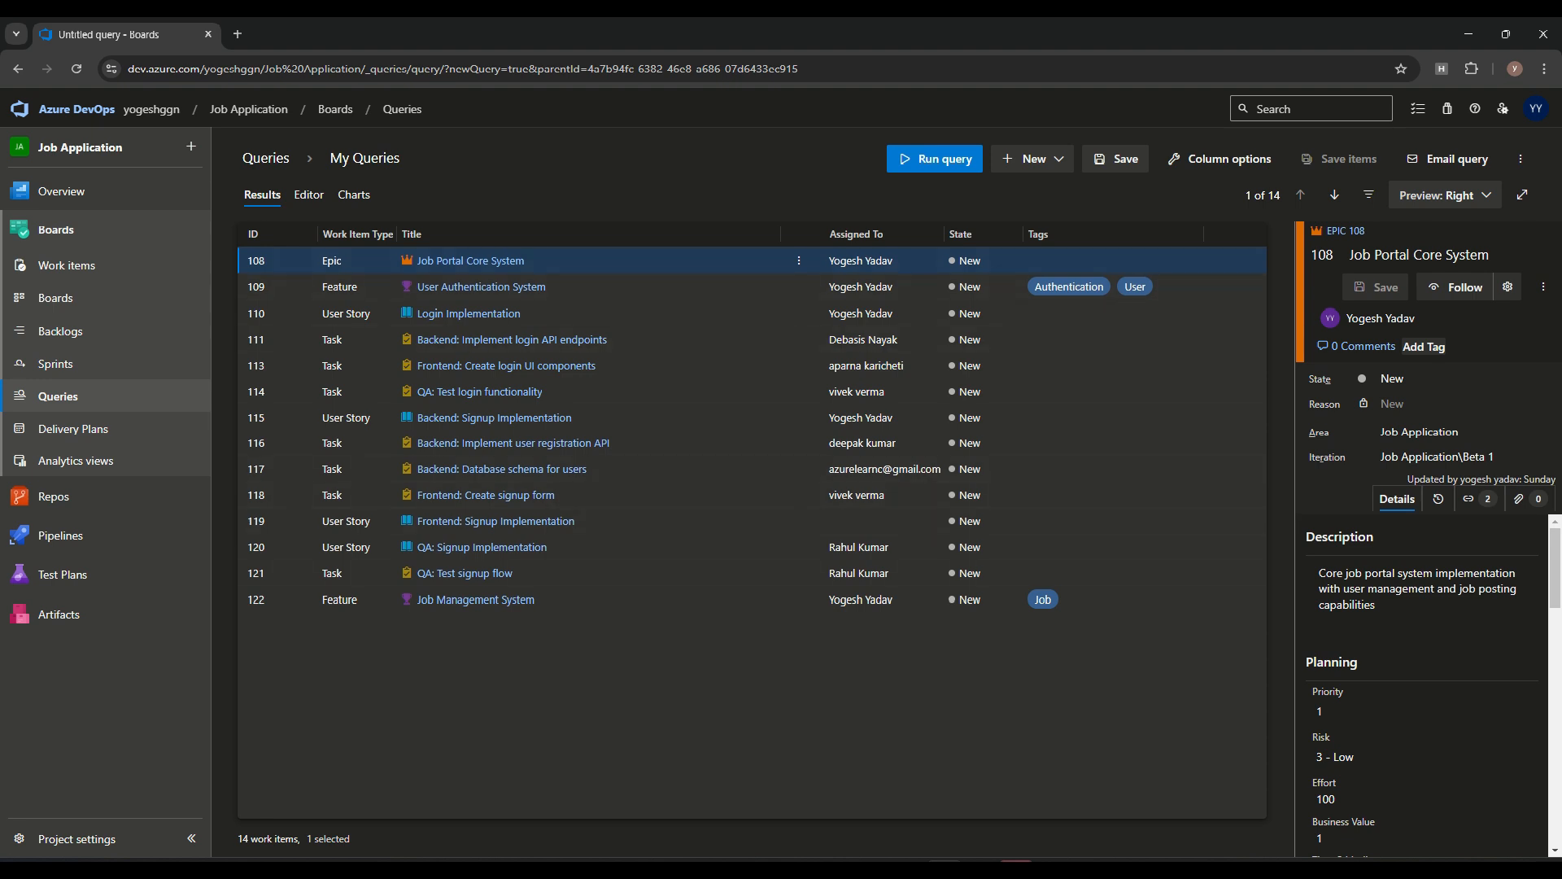
{"action": "left_click", "coordinate": [309, 195]}
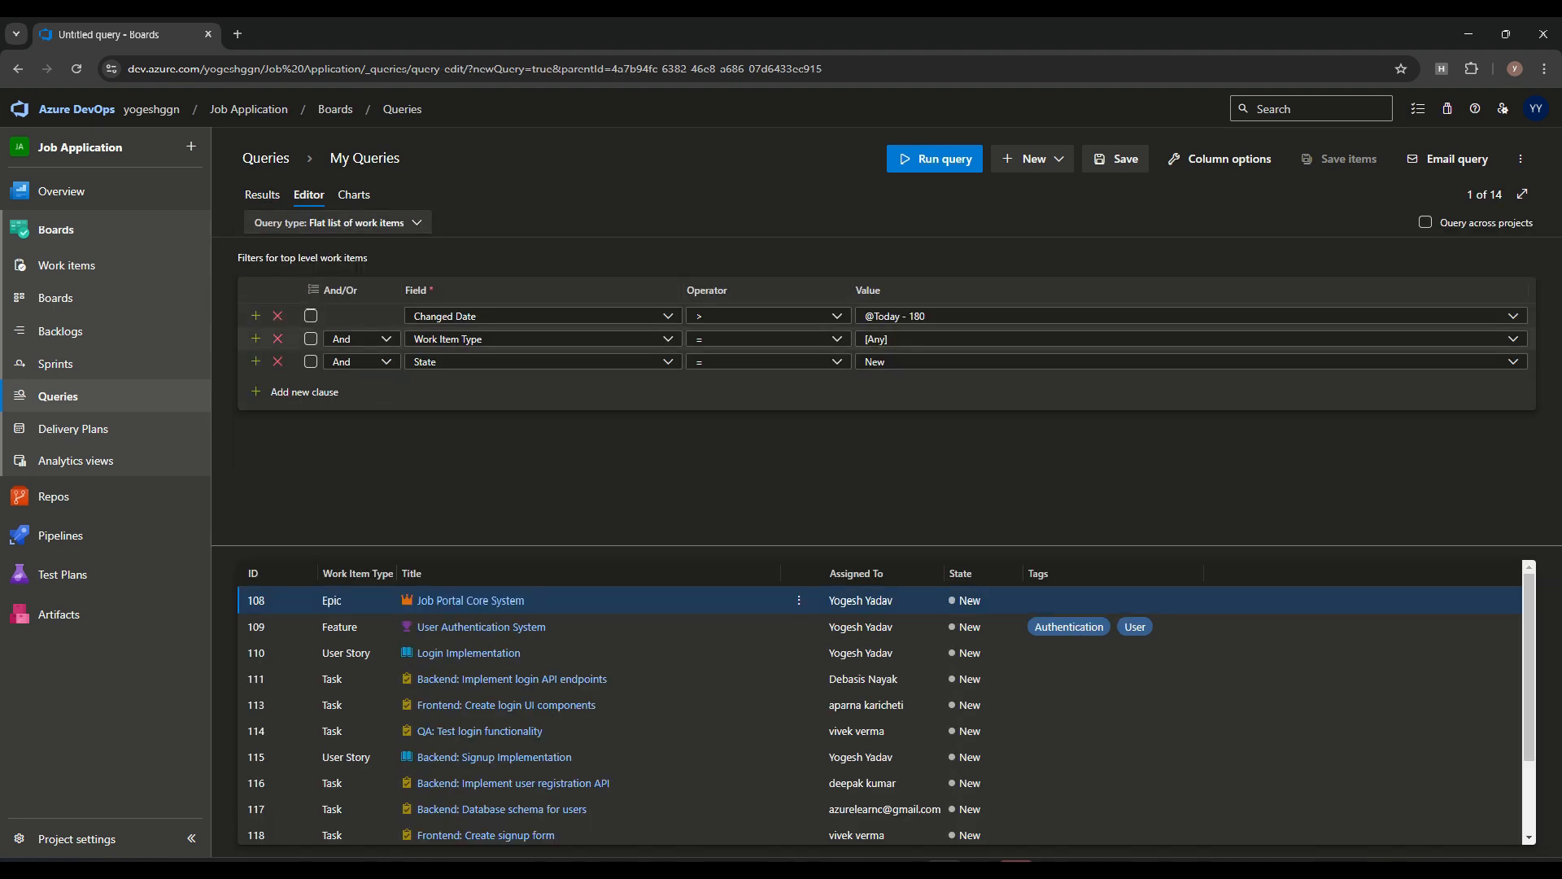
Set the first filter clause's field to Work Item Type
{"action": "left_click", "coordinate": [838, 316]}
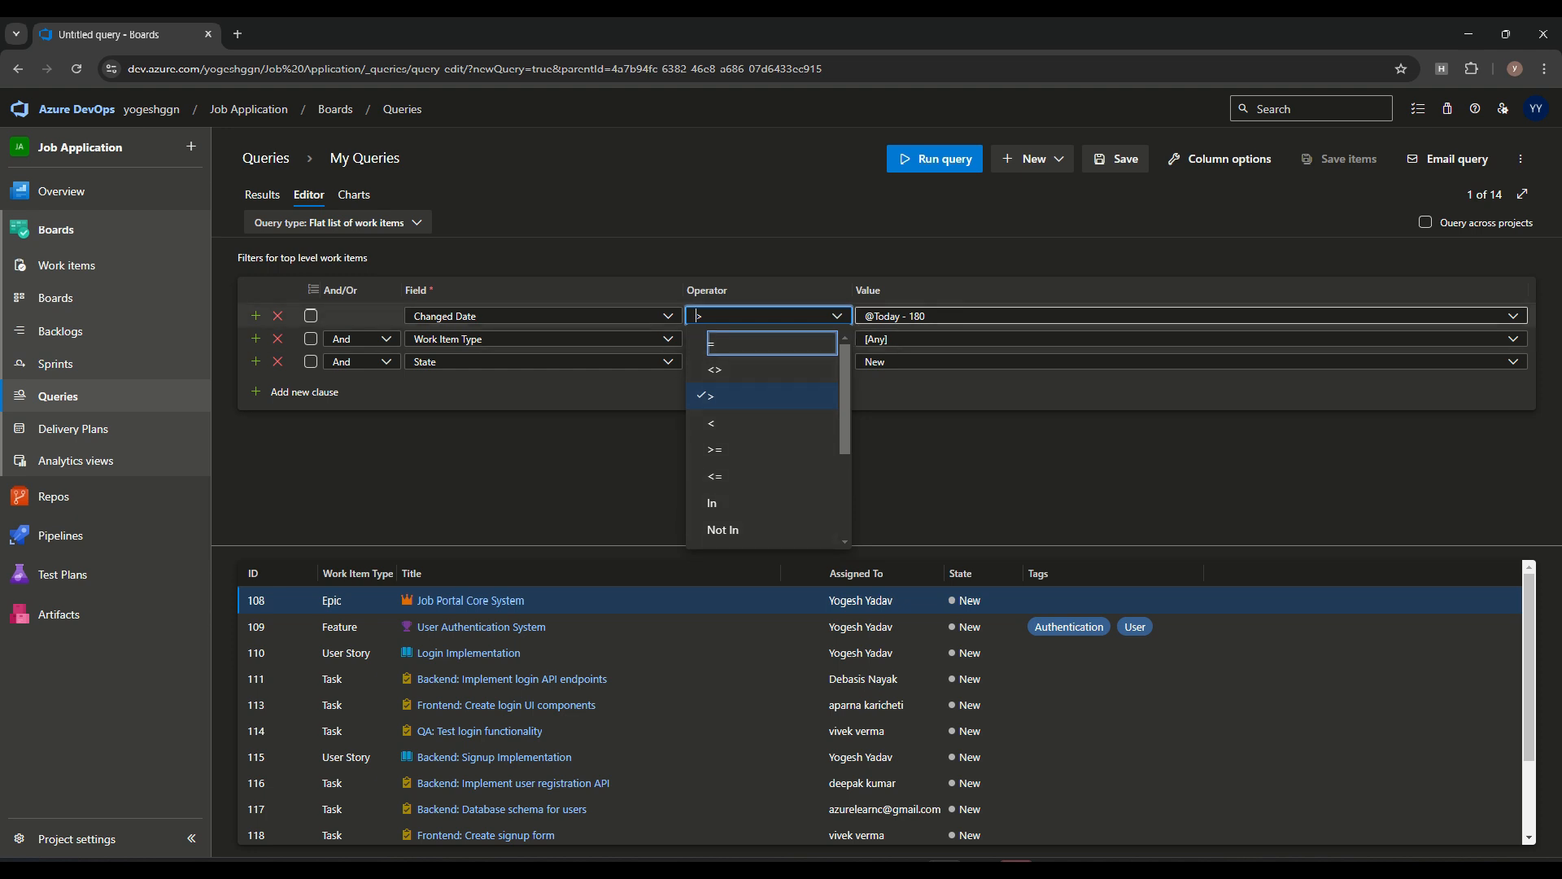
{"action": "left_click", "coordinate": [1514, 316]}
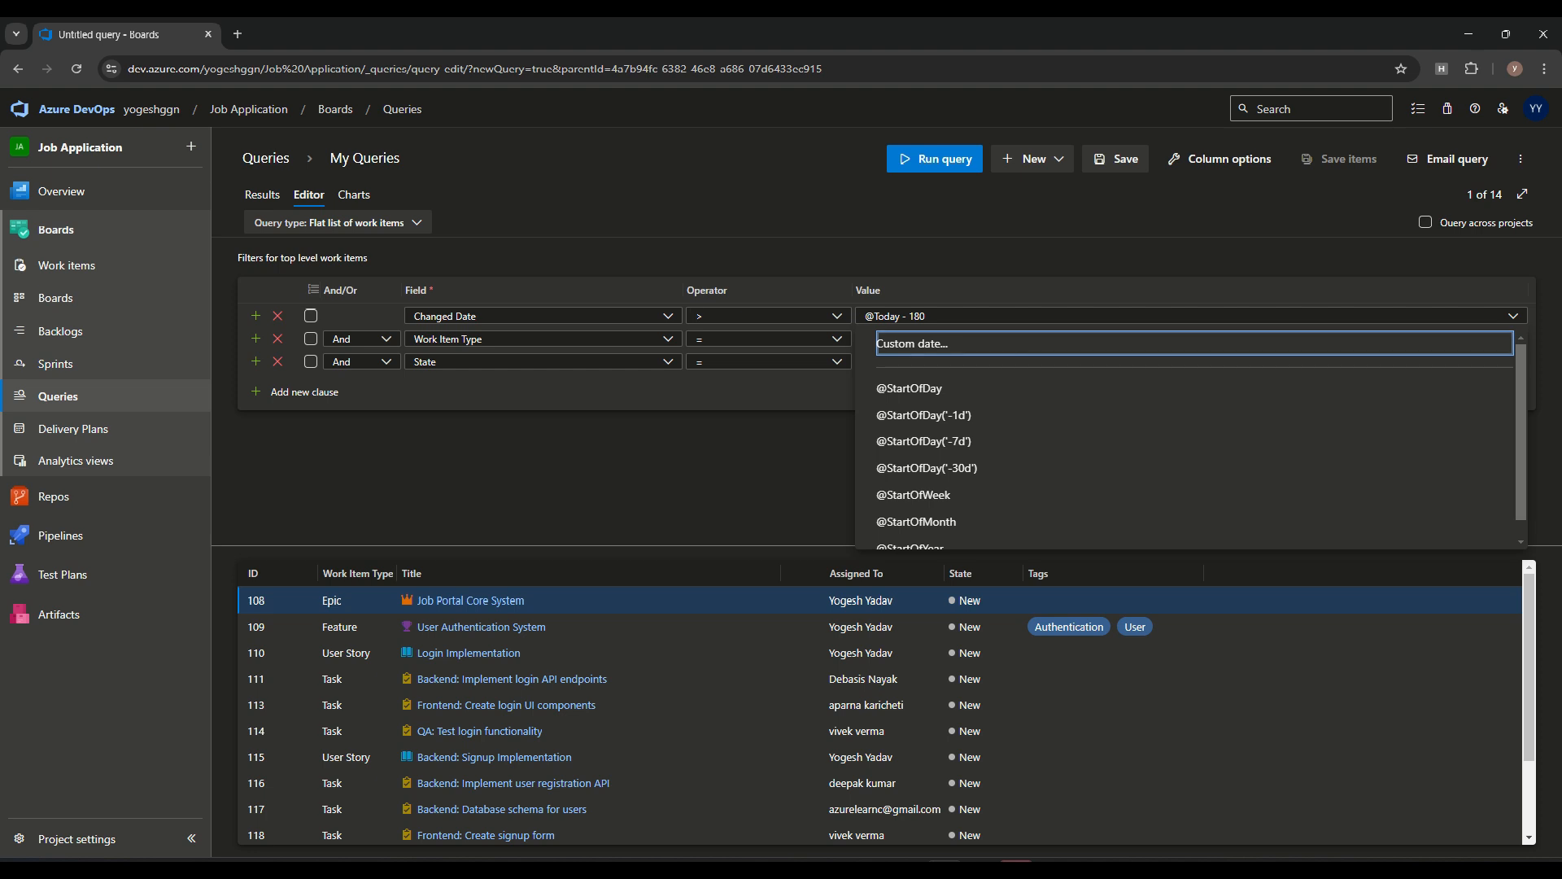
{"action": "left_click", "coordinate": [543, 315]}
{"action": "type", "text": "w"}
{"action": "left_click", "coordinate": [463, 476]}
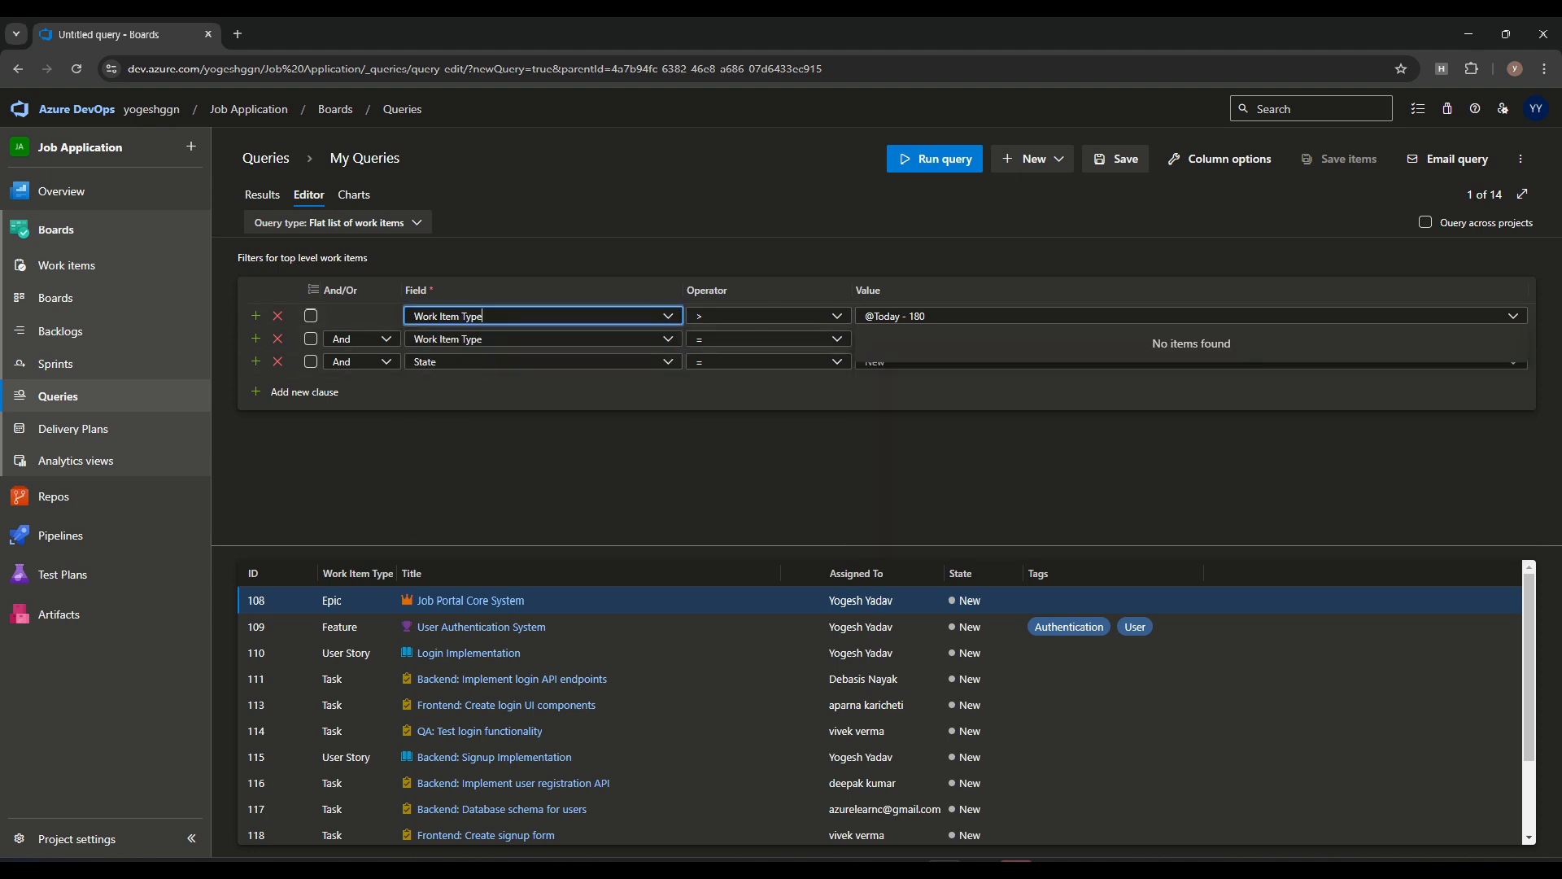
Clear the first filter clause's value and set its operator to In
{"action": "left_click_drag", "start_coordinate": [930, 316], "coordinate": [843, 315]}
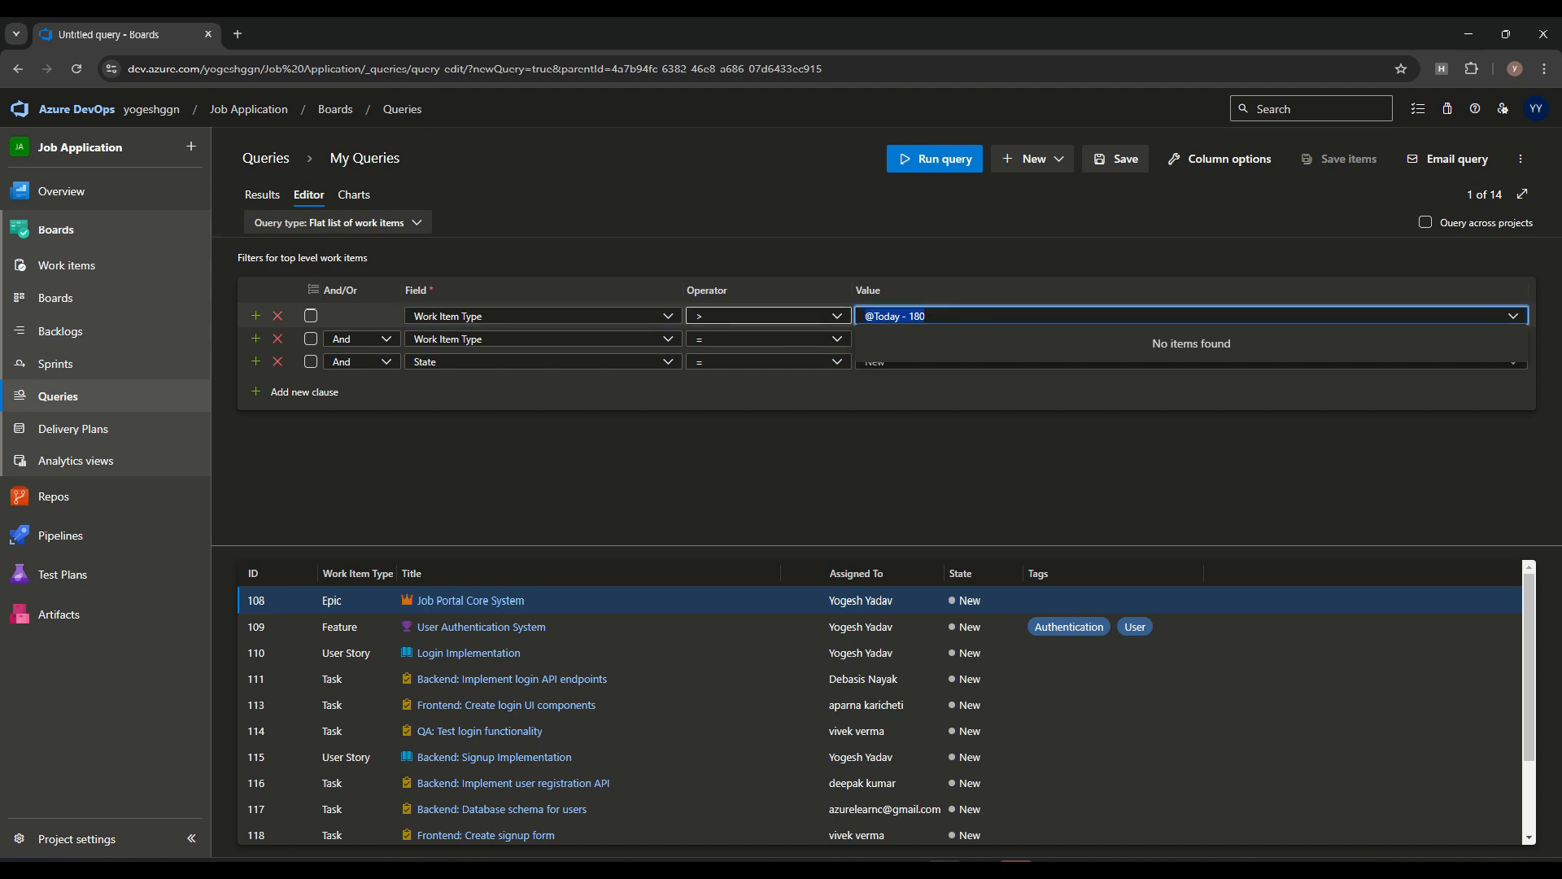
{"action": "key", "text": "BackSpace"}
{"action": "left_click", "coordinate": [837, 315]}
{"action": "scroll", "coordinate": [763, 449], "scroll_direction": "down", "scroll_amount": 5}
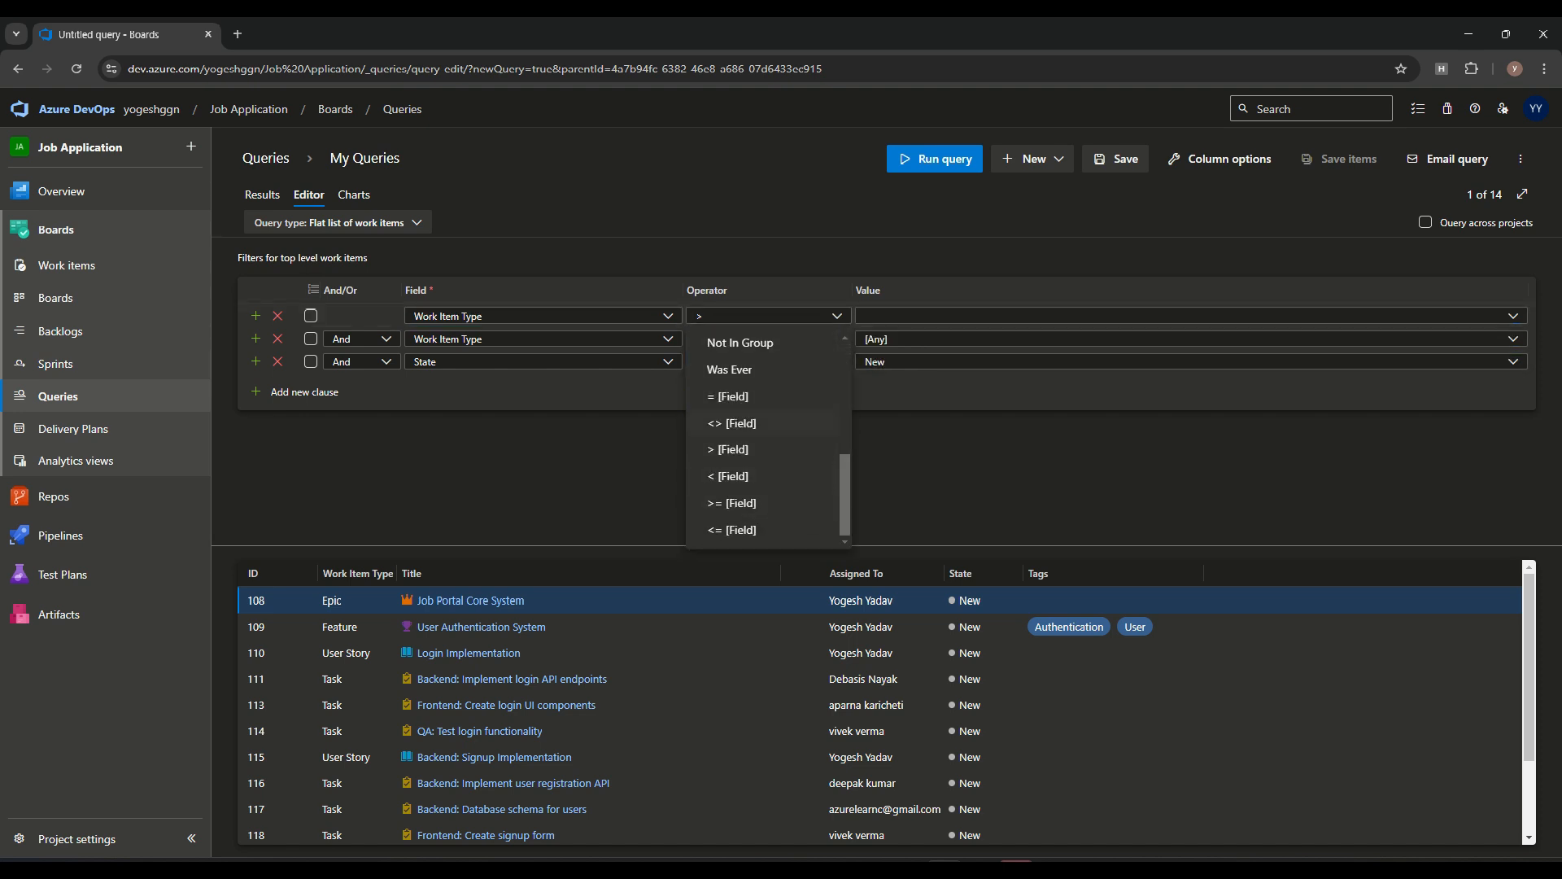
{"action": "scroll", "coordinate": [762, 479], "scroll_direction": "up", "scroll_amount": 2}
{"action": "left_click", "coordinate": [728, 423]}
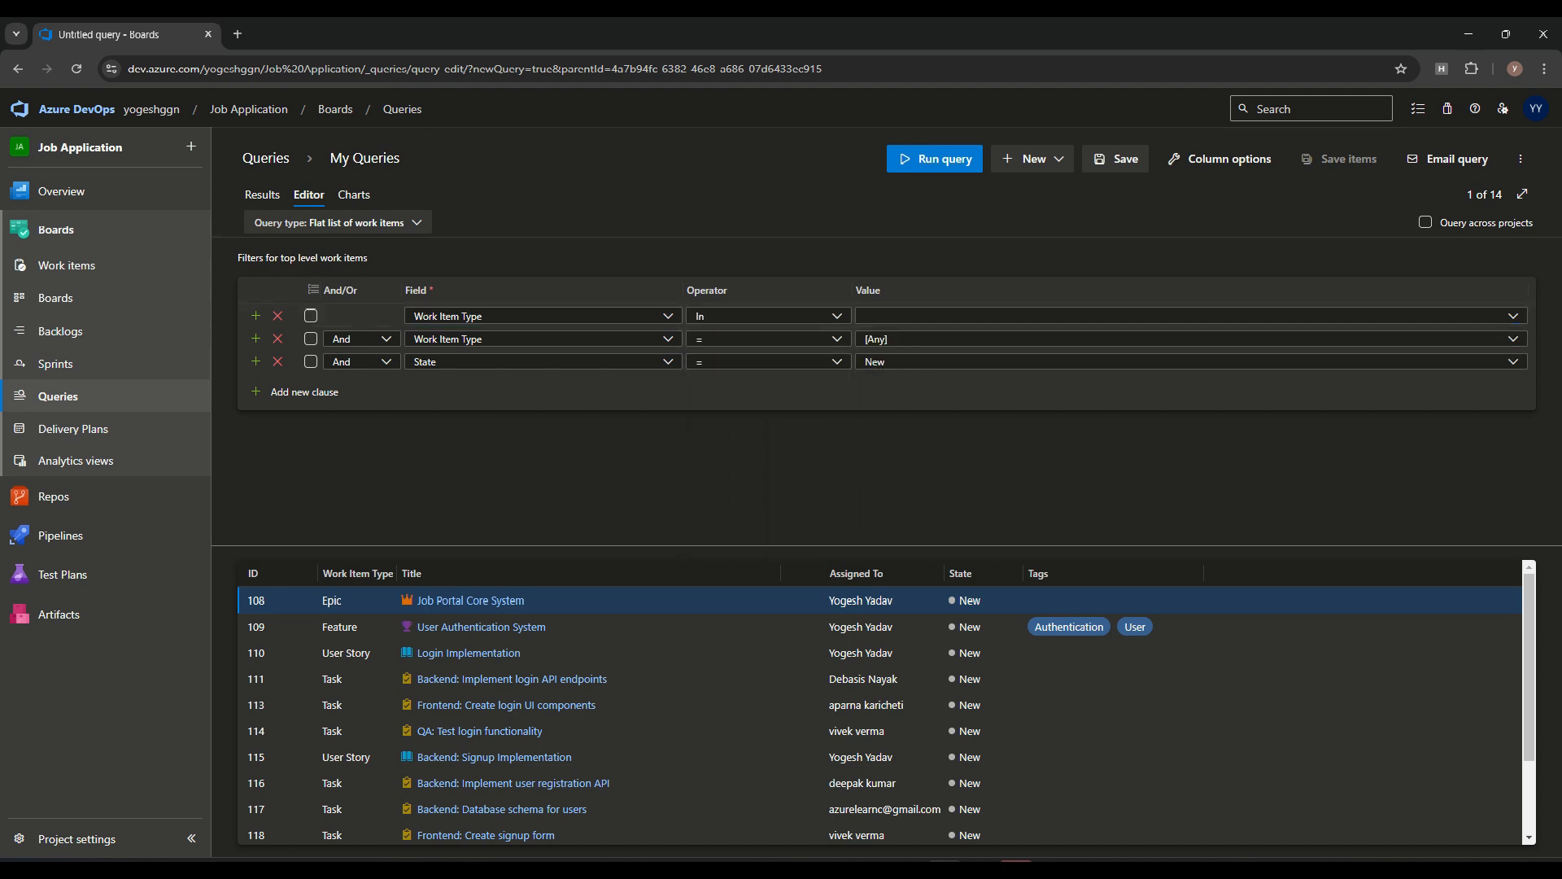
Set the first clause's value to Task, Feature, User Story and run the query
{"action": "left_click", "coordinate": [865, 316]}
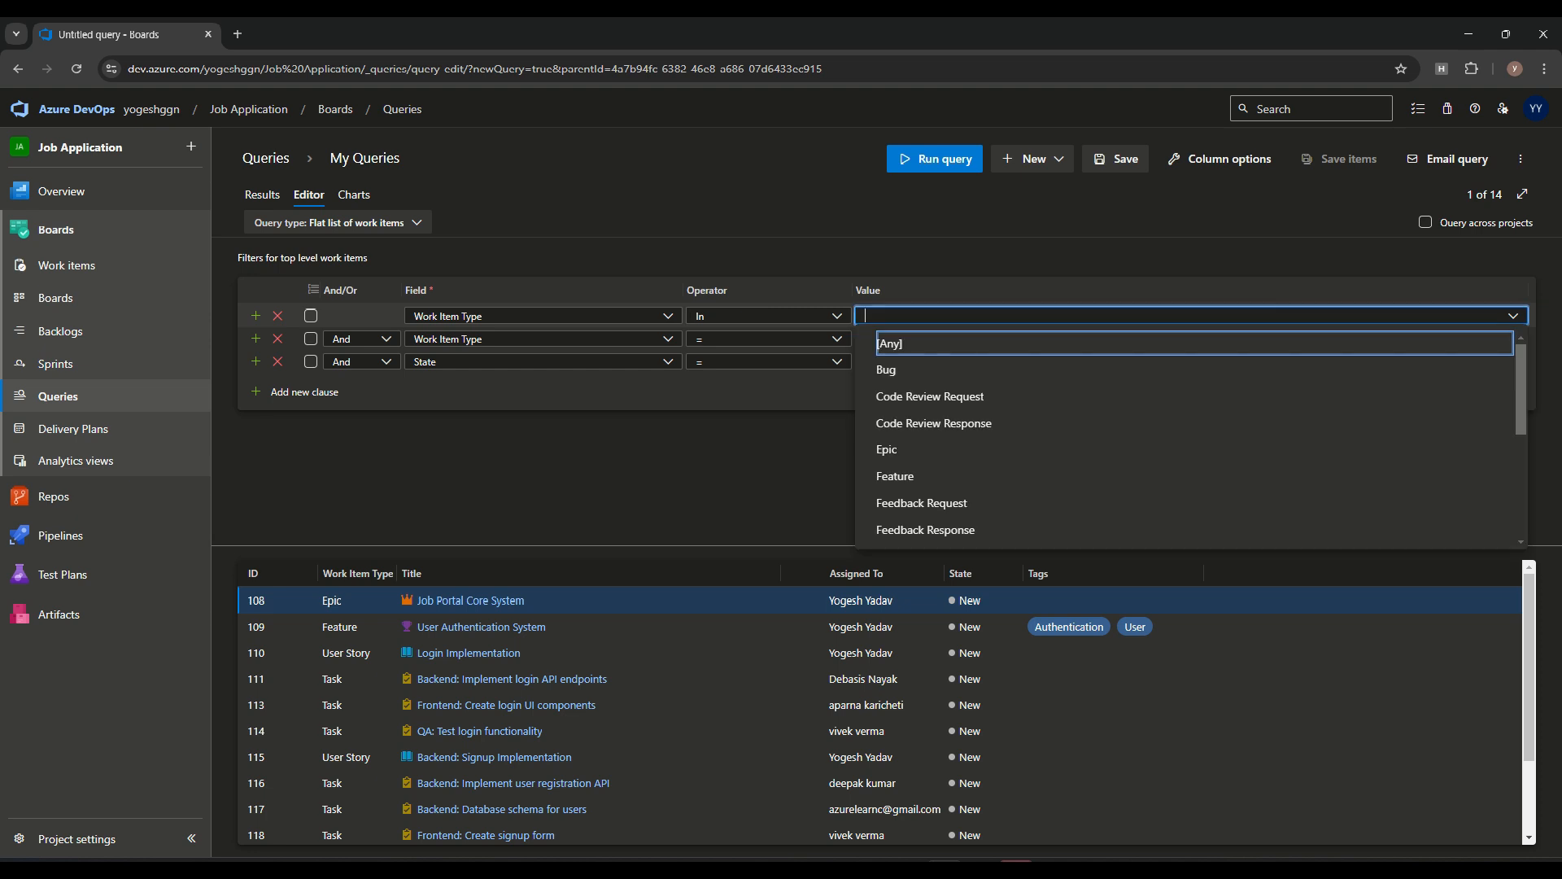
{"action": "type", "text": "Task, Feature, User Story"}
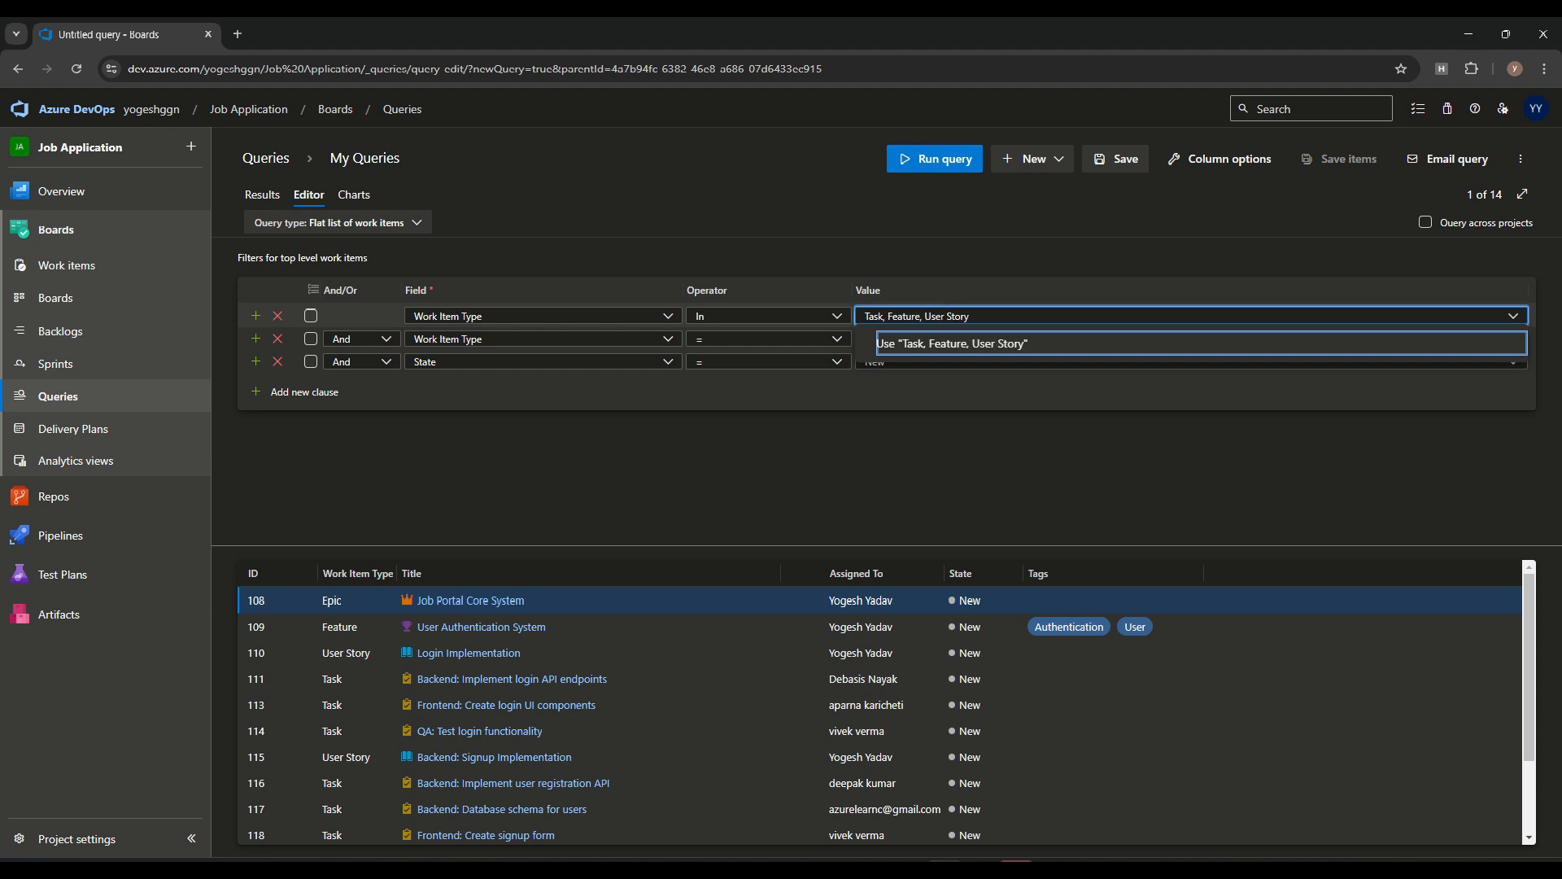
{"action": "left_click", "coordinate": [950, 344]}
{"action": "left_click", "coordinate": [952, 161]}
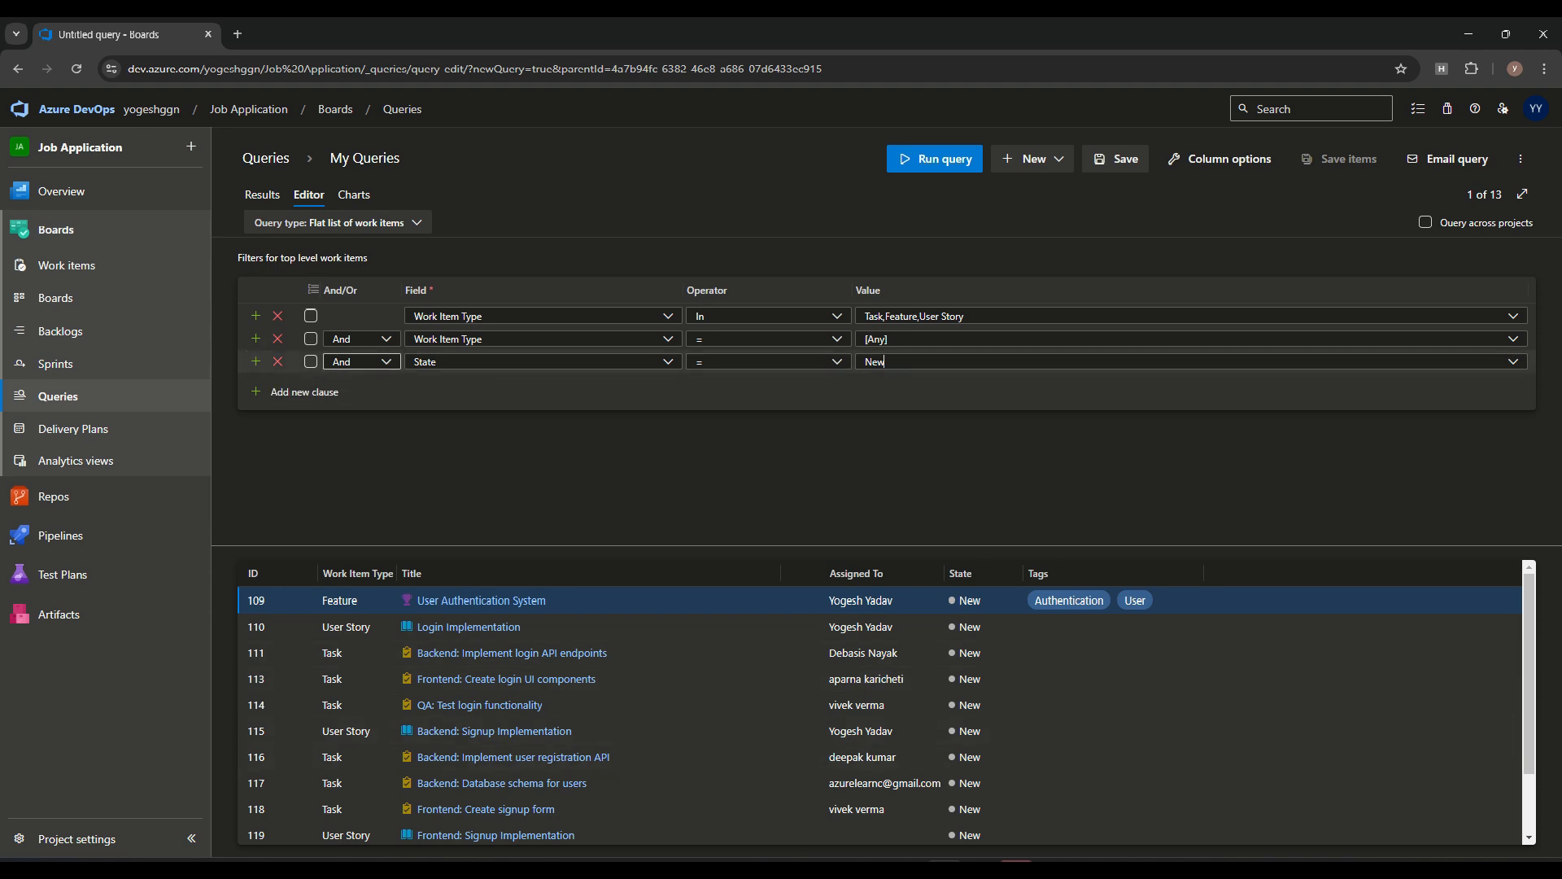
Set the State clause's logical connector to Or
{"action": "left_click", "coordinate": [358, 362]}
{"action": "left_click", "coordinate": [342, 415]}
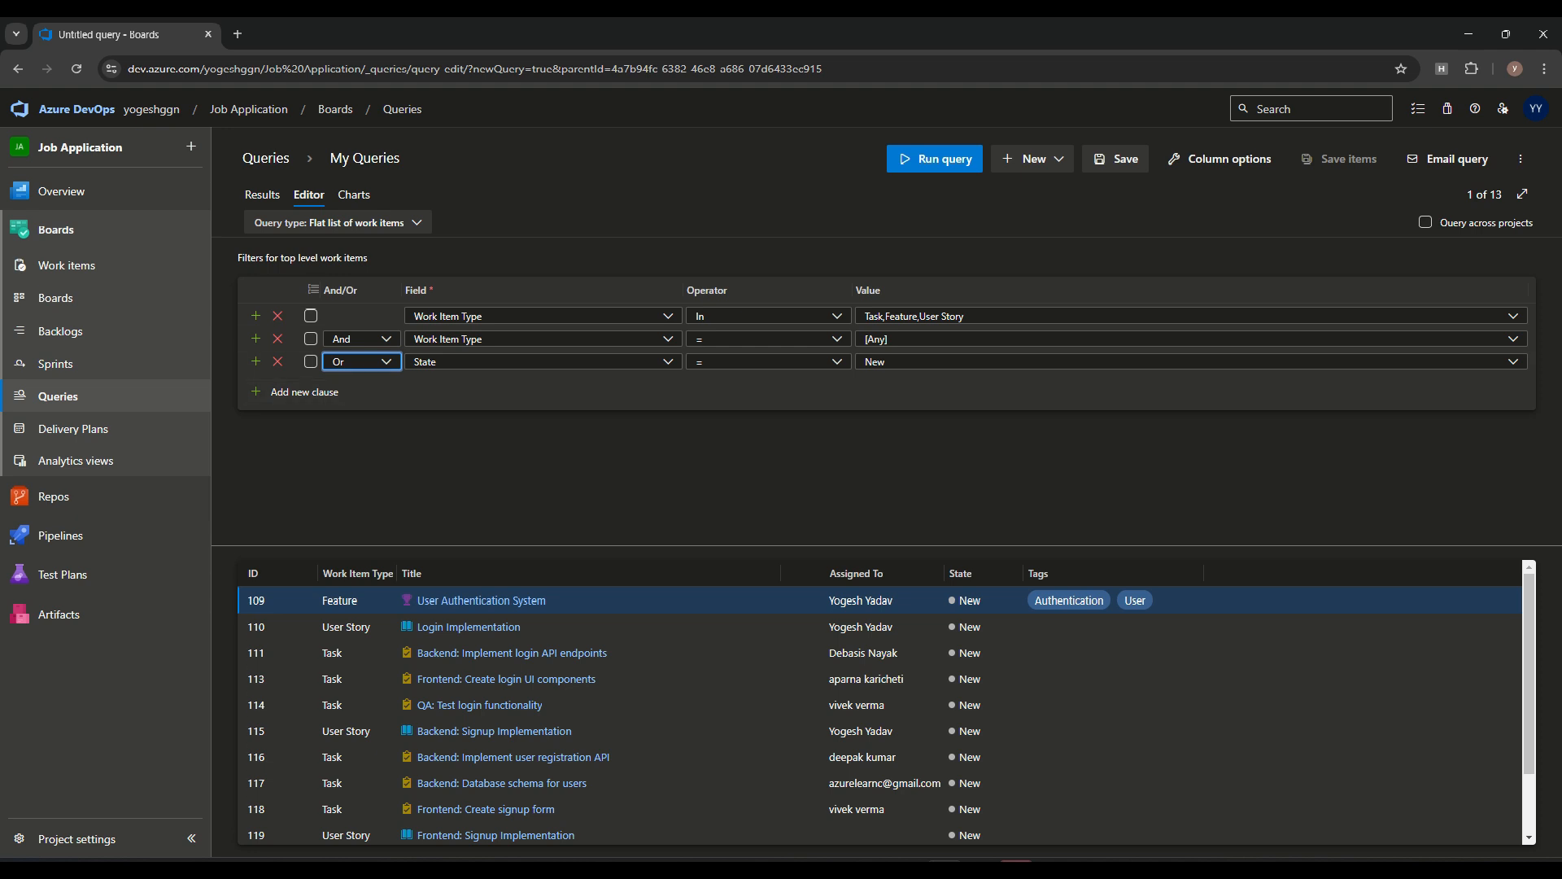
Run the query with the Or connector and change the second clause to State = New
{"action": "left_click", "coordinate": [934, 160]}
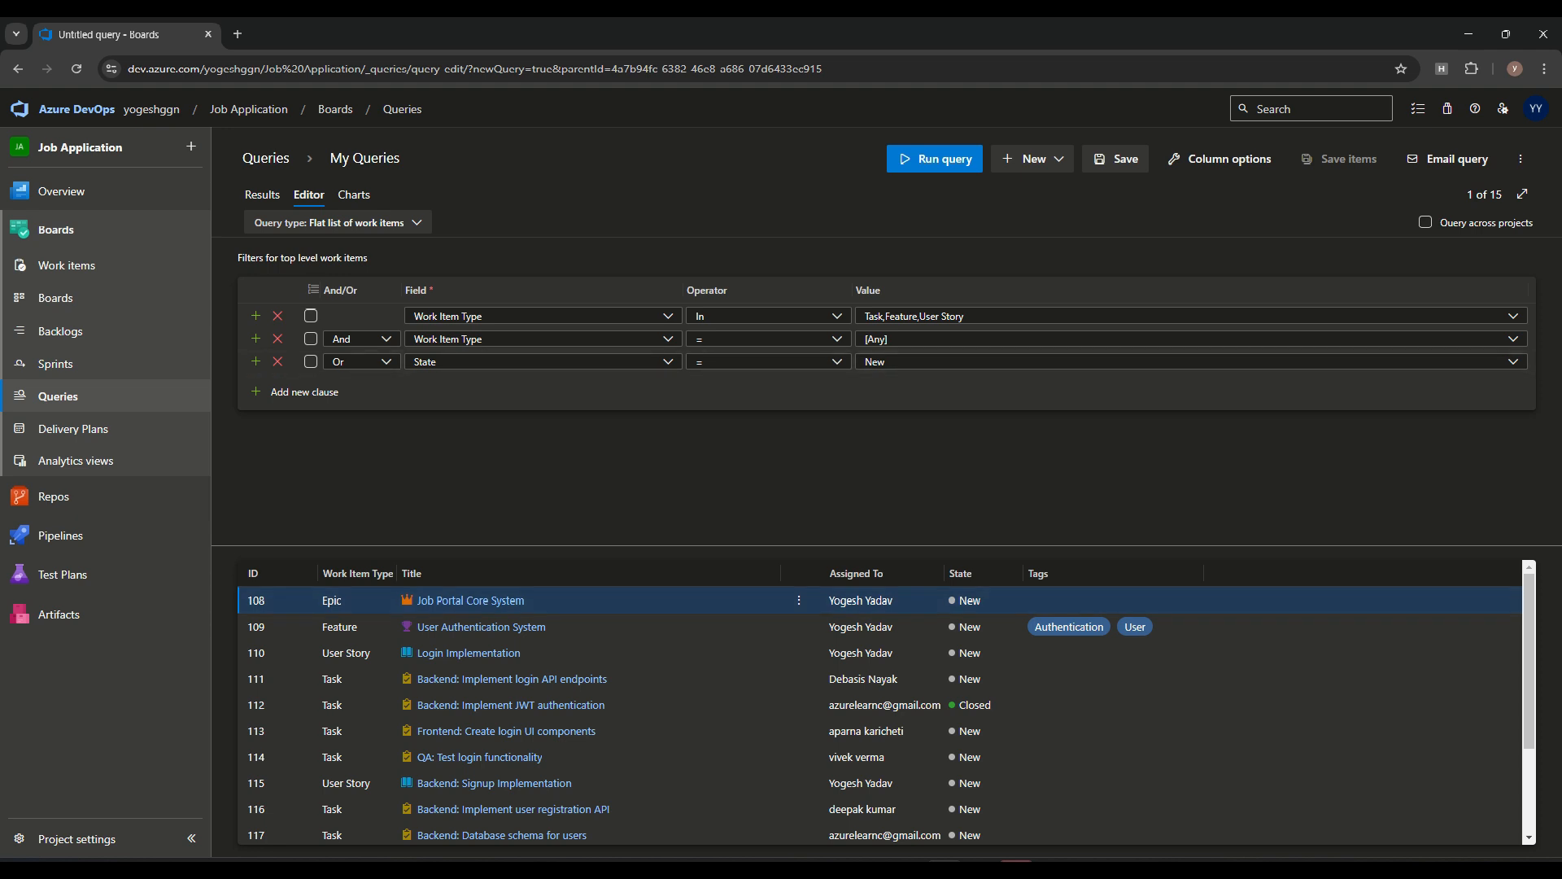
{"action": "left_click", "coordinate": [668, 338]}
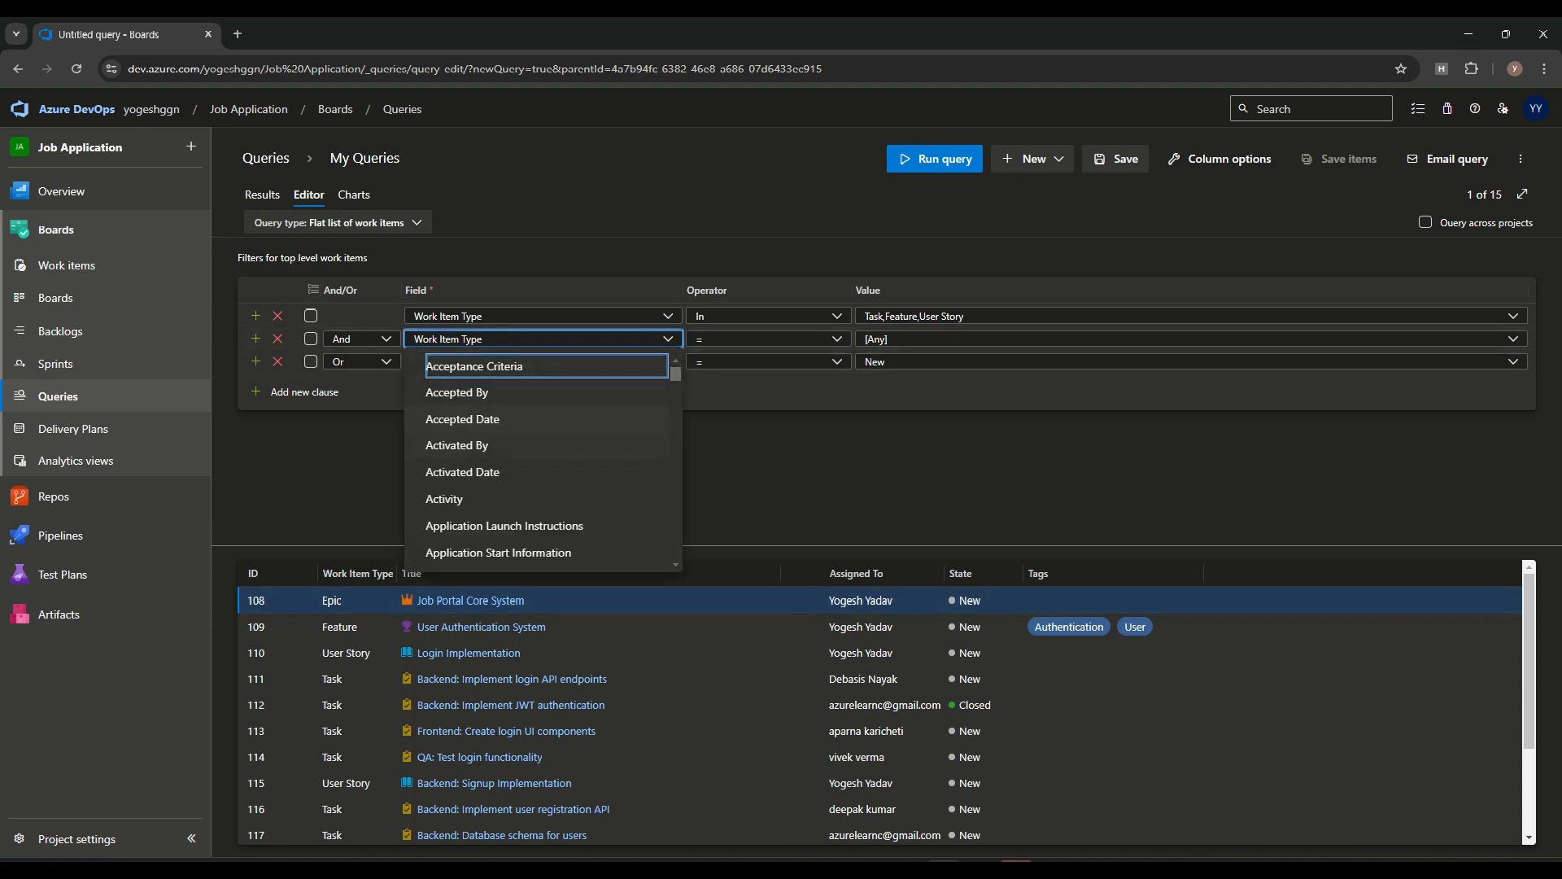
{"action": "left_click", "coordinate": [757, 465]}
{"action": "left_click", "coordinate": [668, 338]}
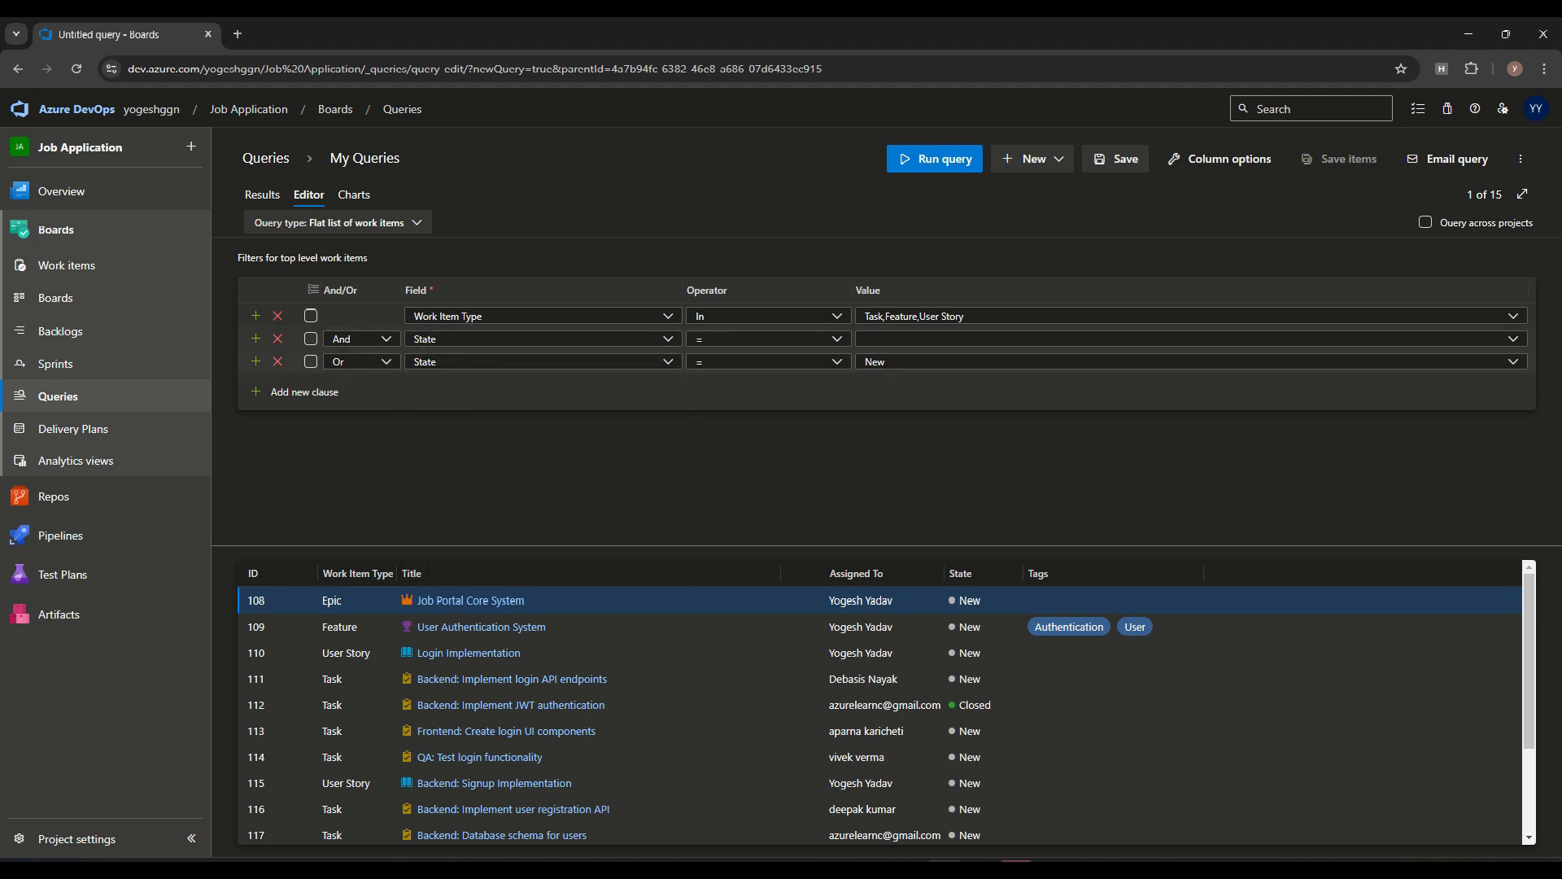
{"action": "left_click", "coordinate": [1514, 338]}
{"action": "type", "text": "New"}
Set the third clause's State value to Active
{"action": "left_click", "coordinate": [668, 361]}
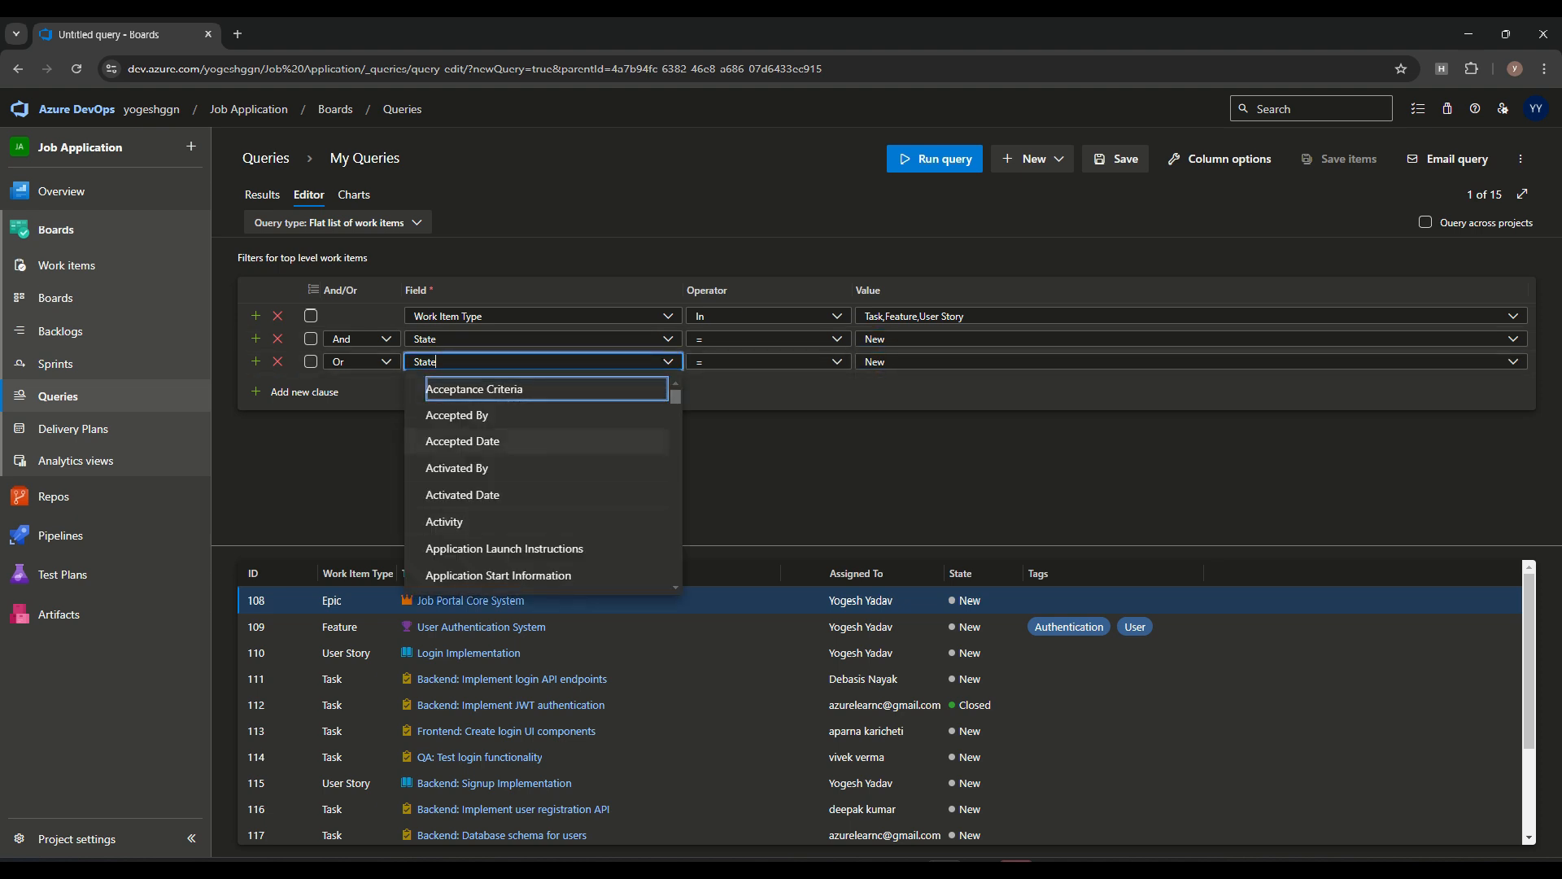
{"action": "left_click", "coordinate": [757, 455]}
{"action": "left_click_drag", "start_coordinate": [895, 362], "coordinate": [842, 362]}
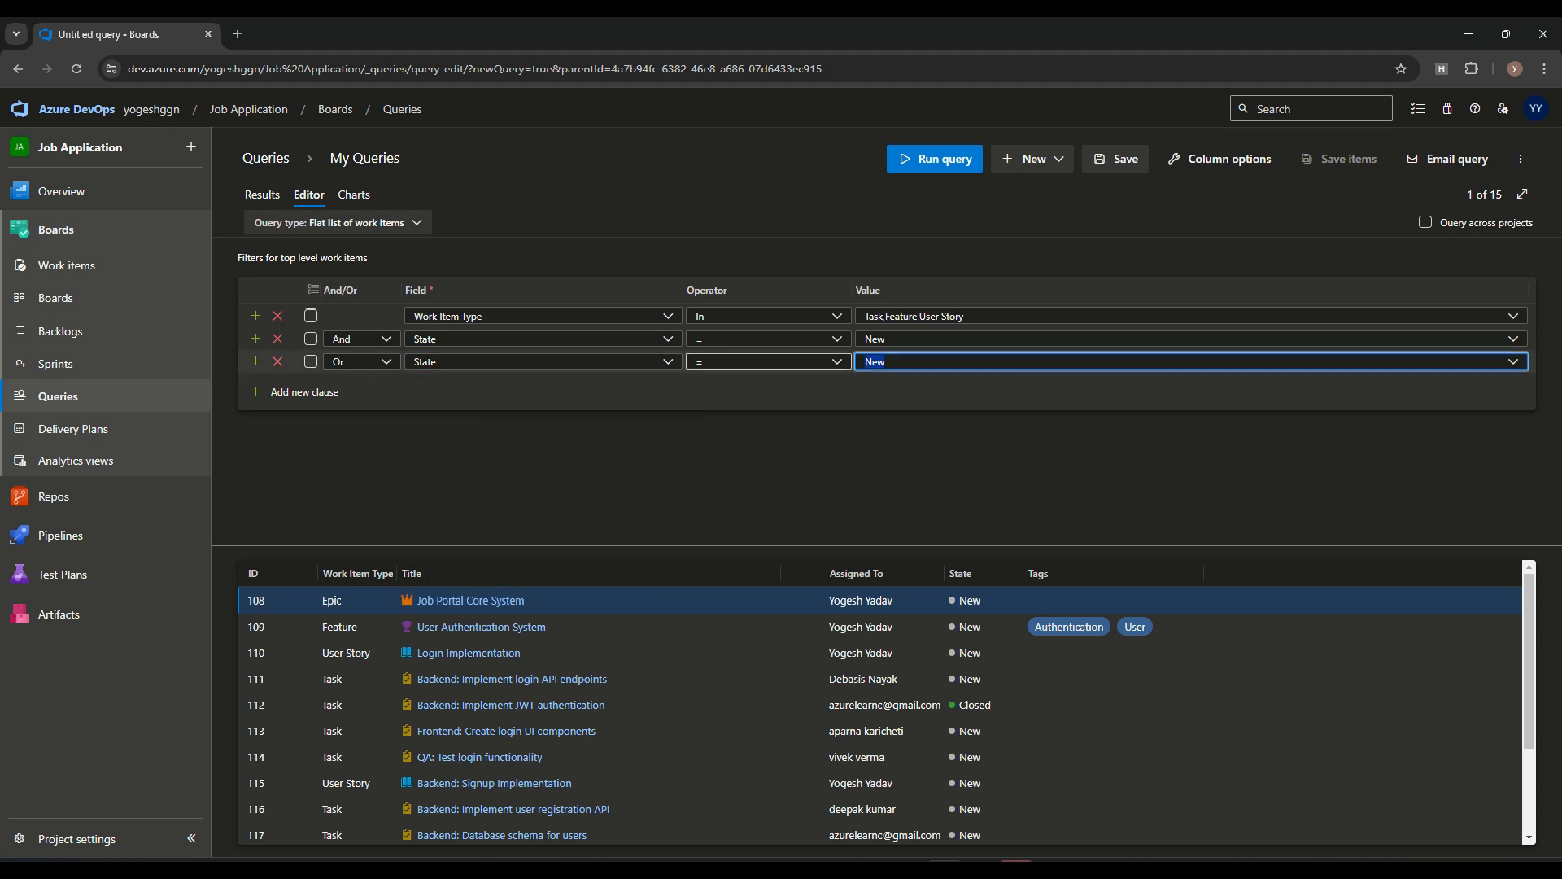
{"action": "type", "text": "ac"}
{"action": "left_click", "coordinate": [884, 415]}
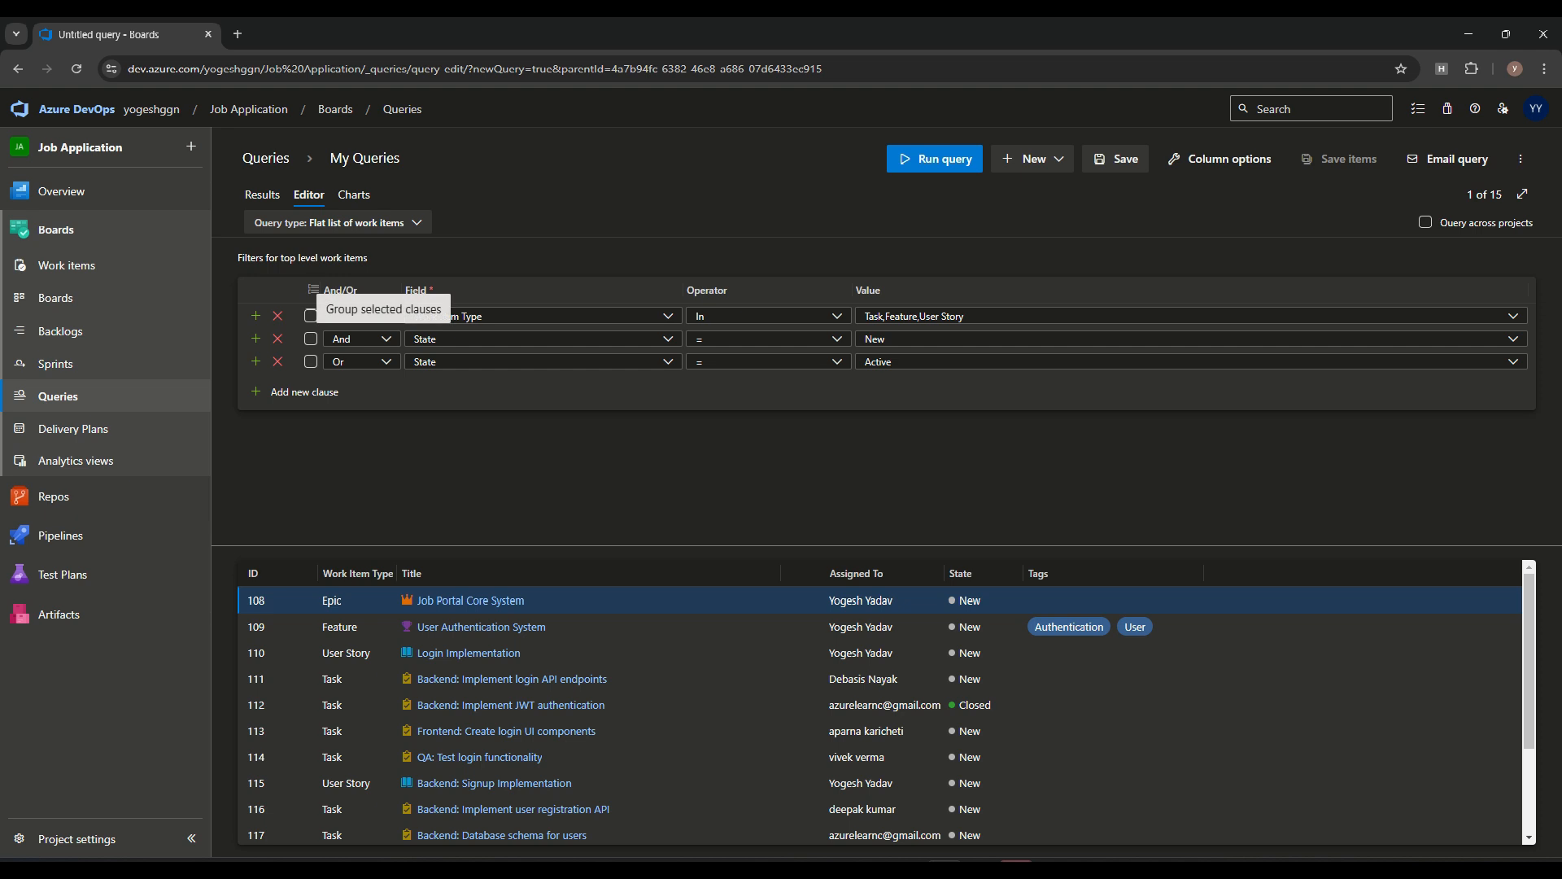
Group the State = New and State = Active clauses, run the query and review the results
{"action": "left_click", "coordinate": [311, 339]}
{"action": "left_click", "coordinate": [313, 290]}
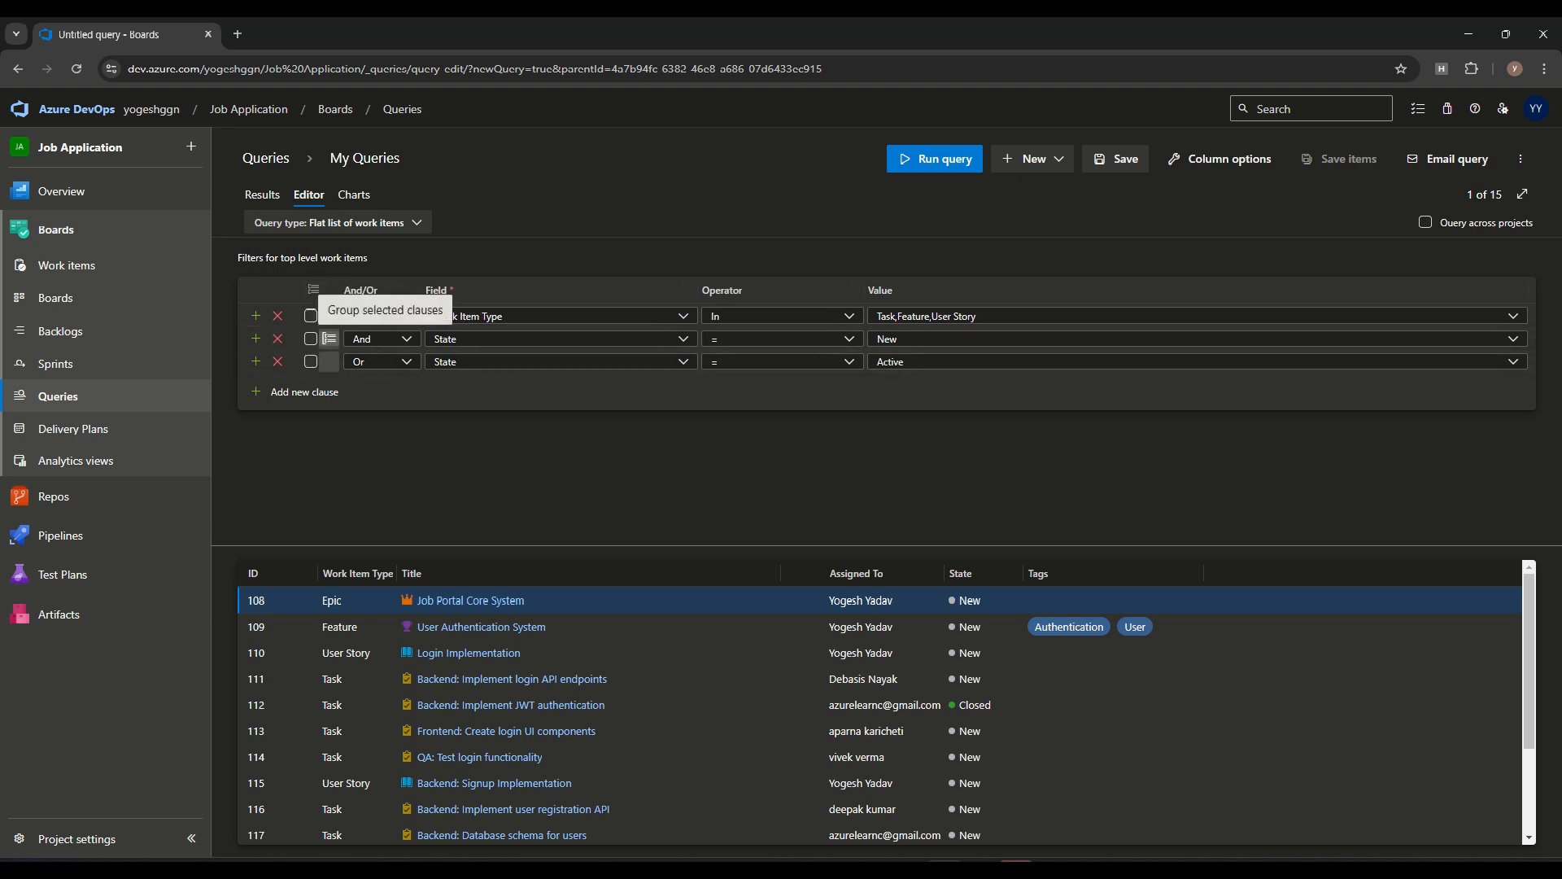
{"action": "left_click", "coordinate": [934, 159]}
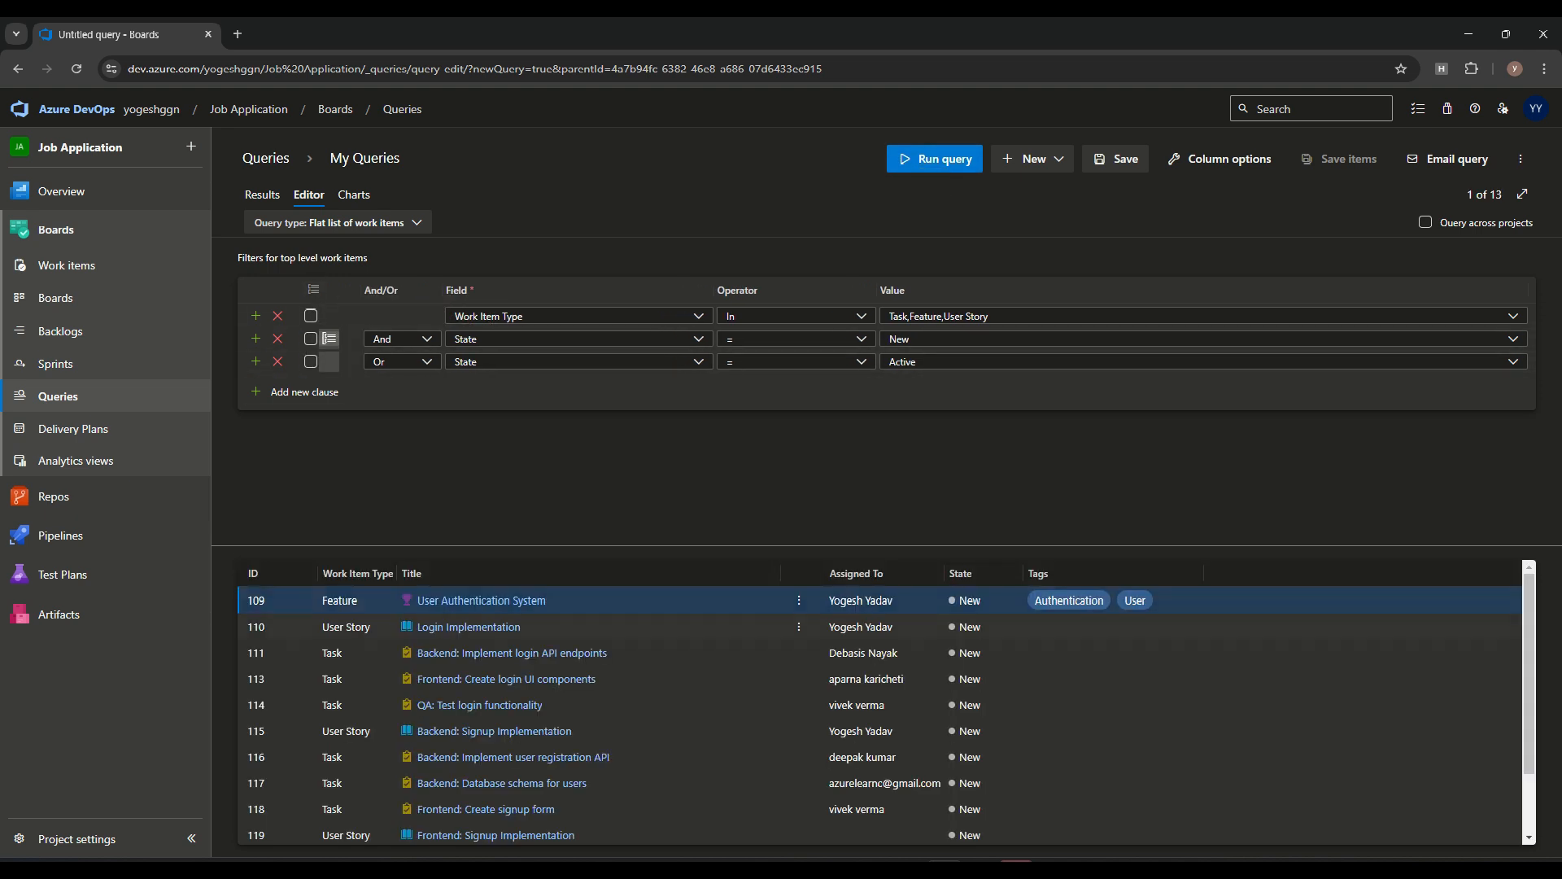
{"action": "scroll", "coordinate": [977, 701], "scroll_direction": "down", "scroll_amount": 2}
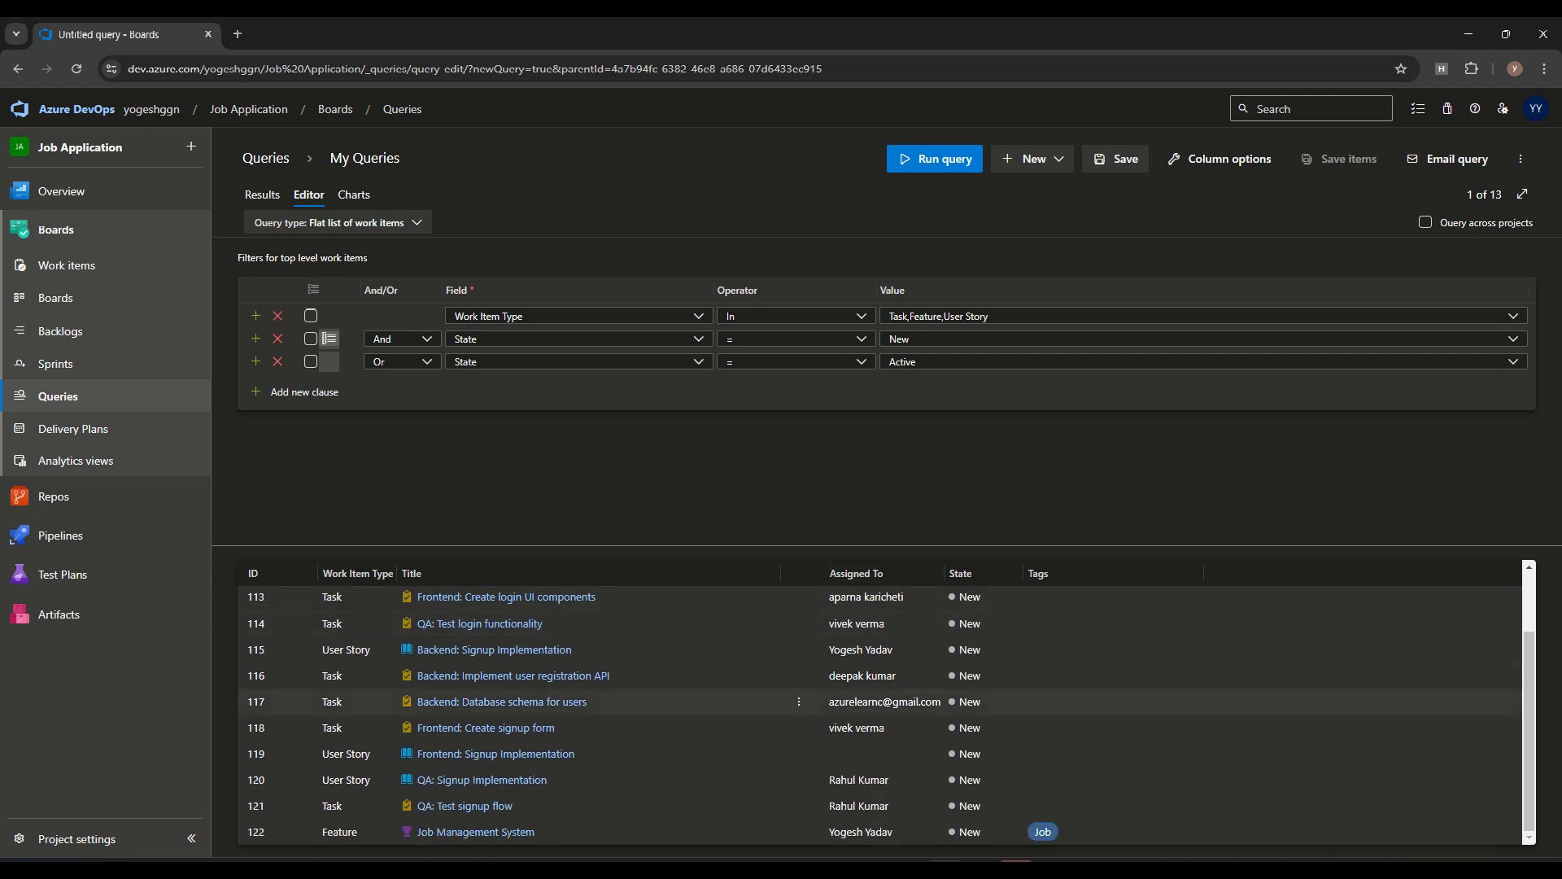
{"action": "scroll", "coordinate": [976, 701], "scroll_direction": "up", "scroll_amount": 2}
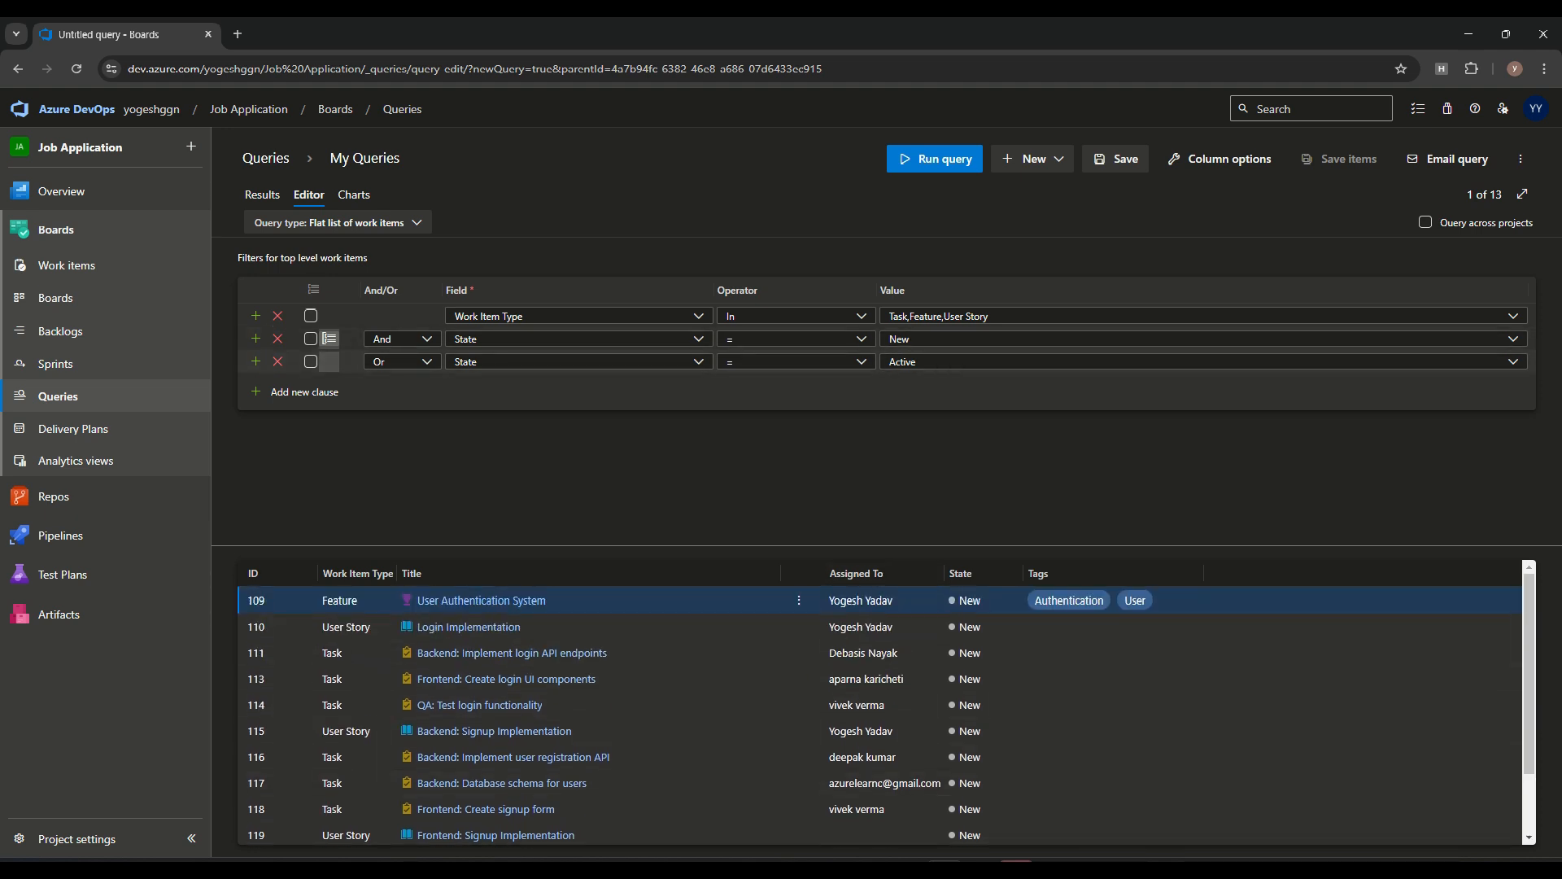
{"action": "scroll", "coordinate": [976, 659], "scroll_direction": "down", "scroll_amount": 2}
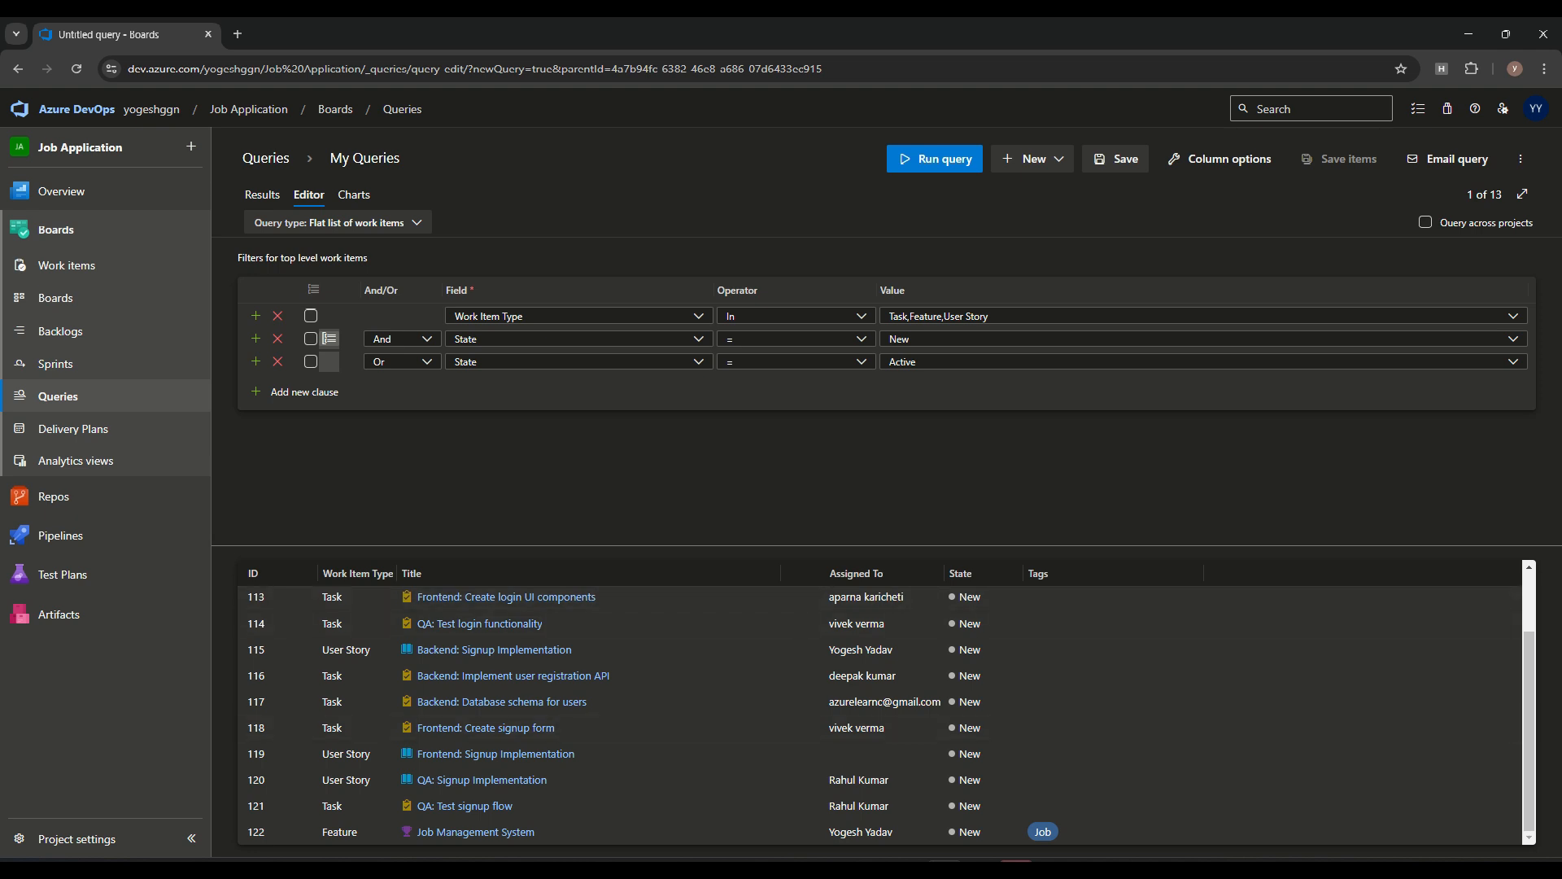
Ungroup the two State clauses and run the query again to compare the results
{"action": "left_click", "coordinate": [329, 338]}
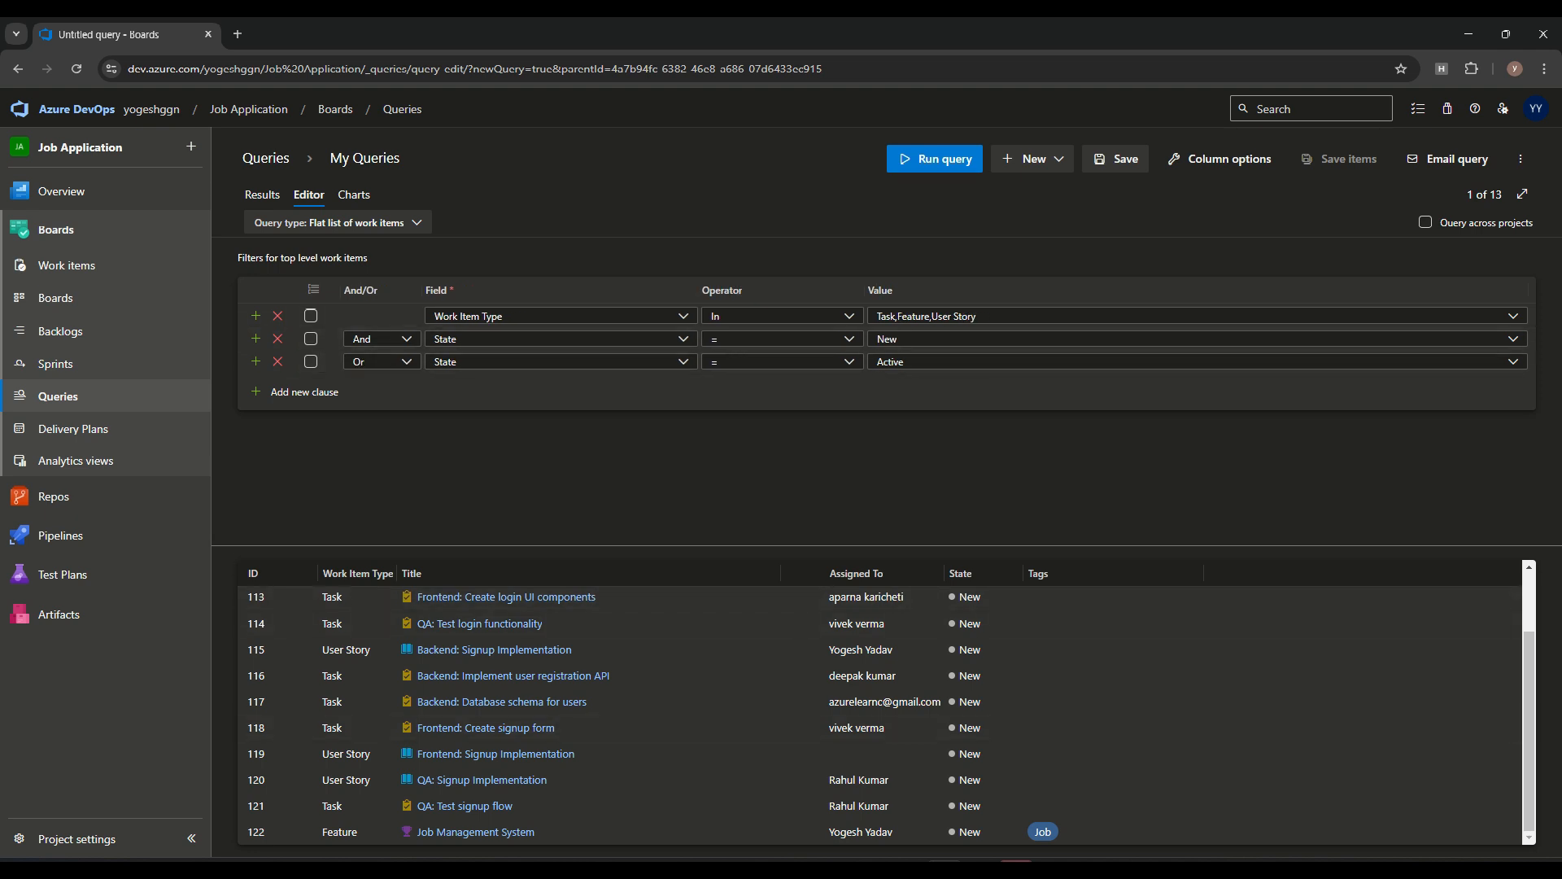
{"action": "left_click", "coordinate": [942, 159]}
{"action": "scroll", "coordinate": [502, 702], "scroll_direction": "down", "scroll_amount": 1}
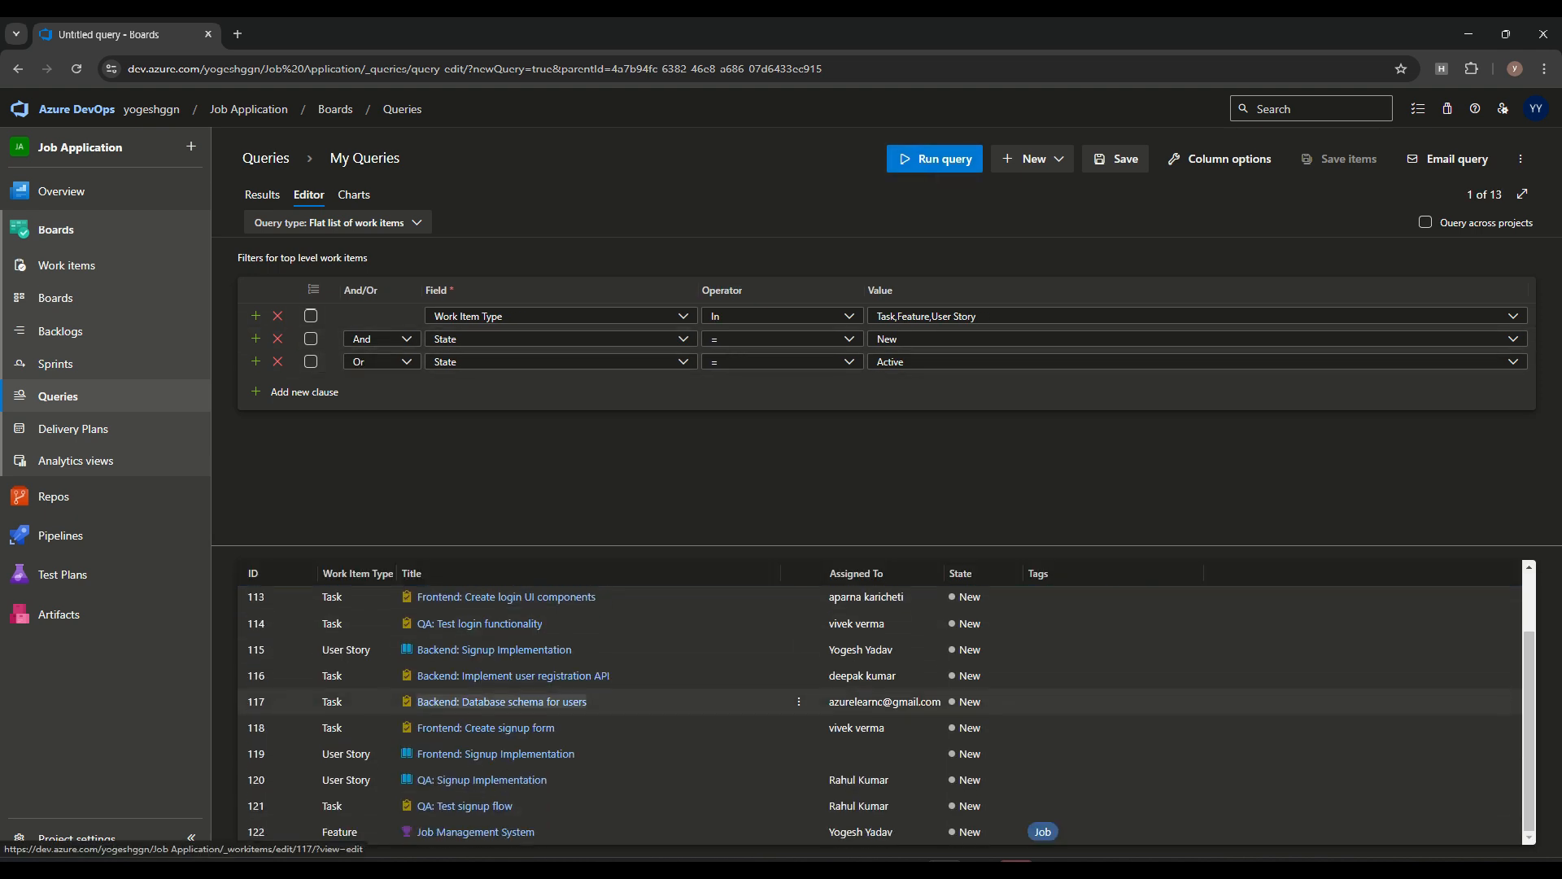
{"action": "scroll", "coordinate": [502, 702], "scroll_direction": "up", "scroll_amount": 1}
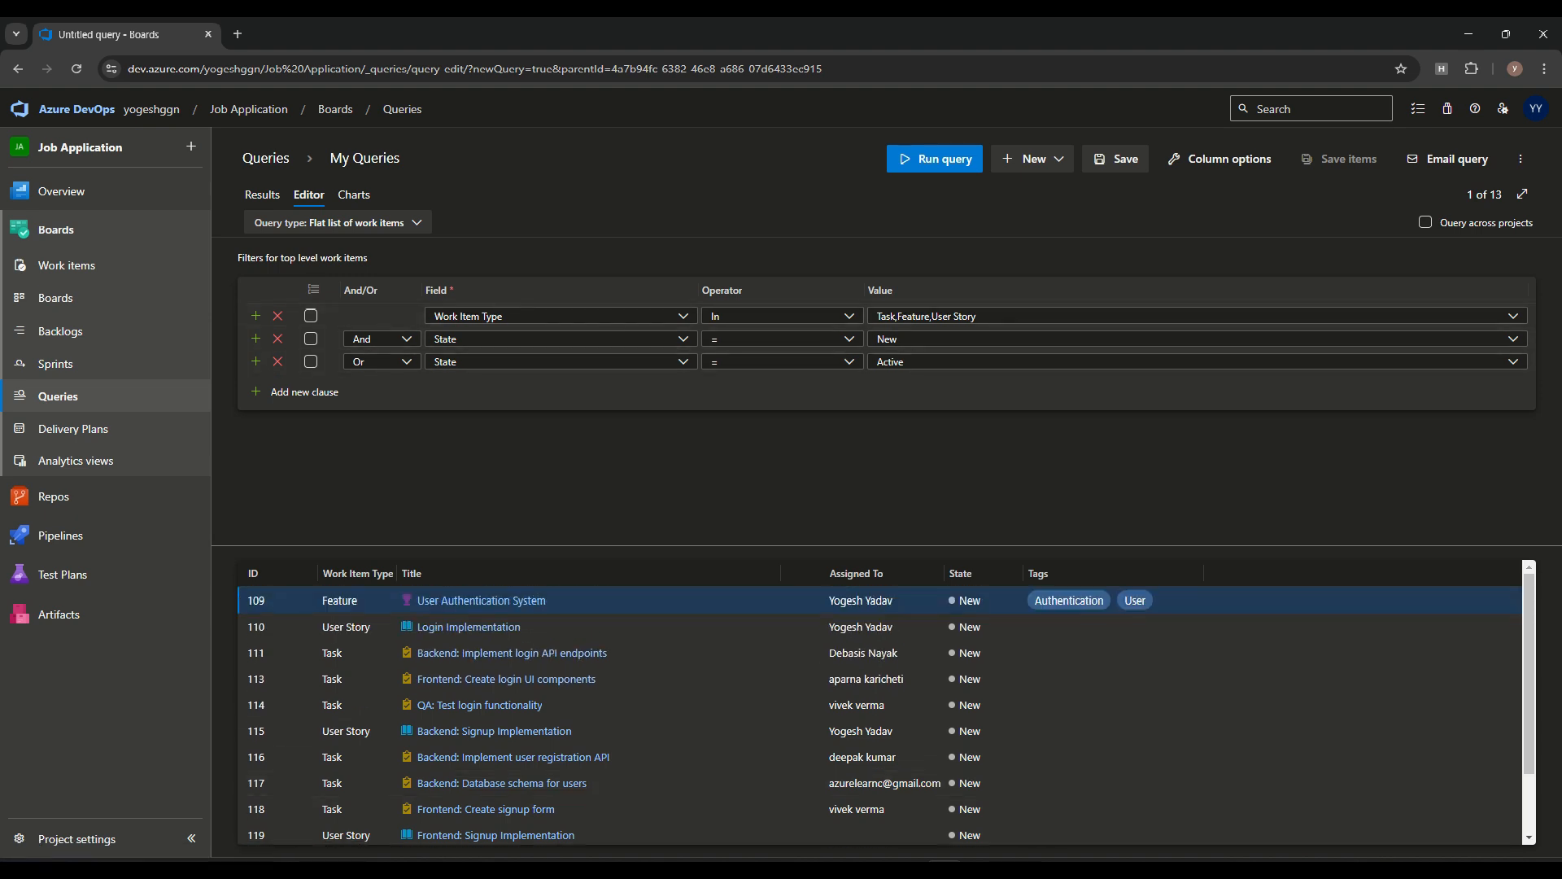
Regroup the State = New and State = Active clauses and rerun the query
{"action": "left_click", "coordinate": [310, 338]}
{"action": "left_click", "coordinate": [310, 361]}
{"action": "left_click", "coordinate": [313, 290]}
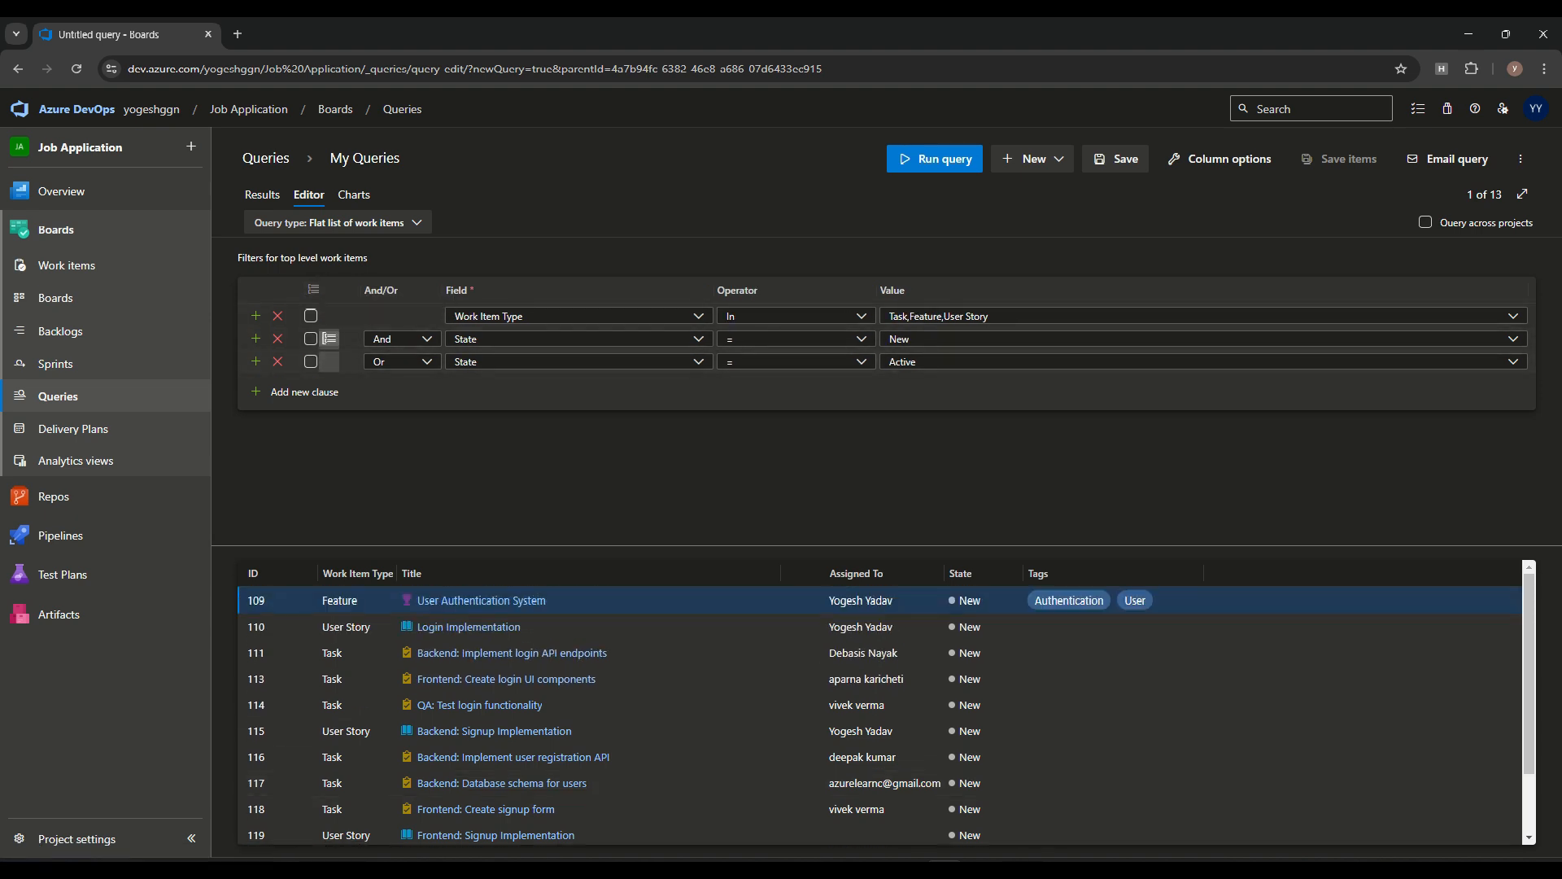
{"action": "left_click", "coordinate": [928, 167]}
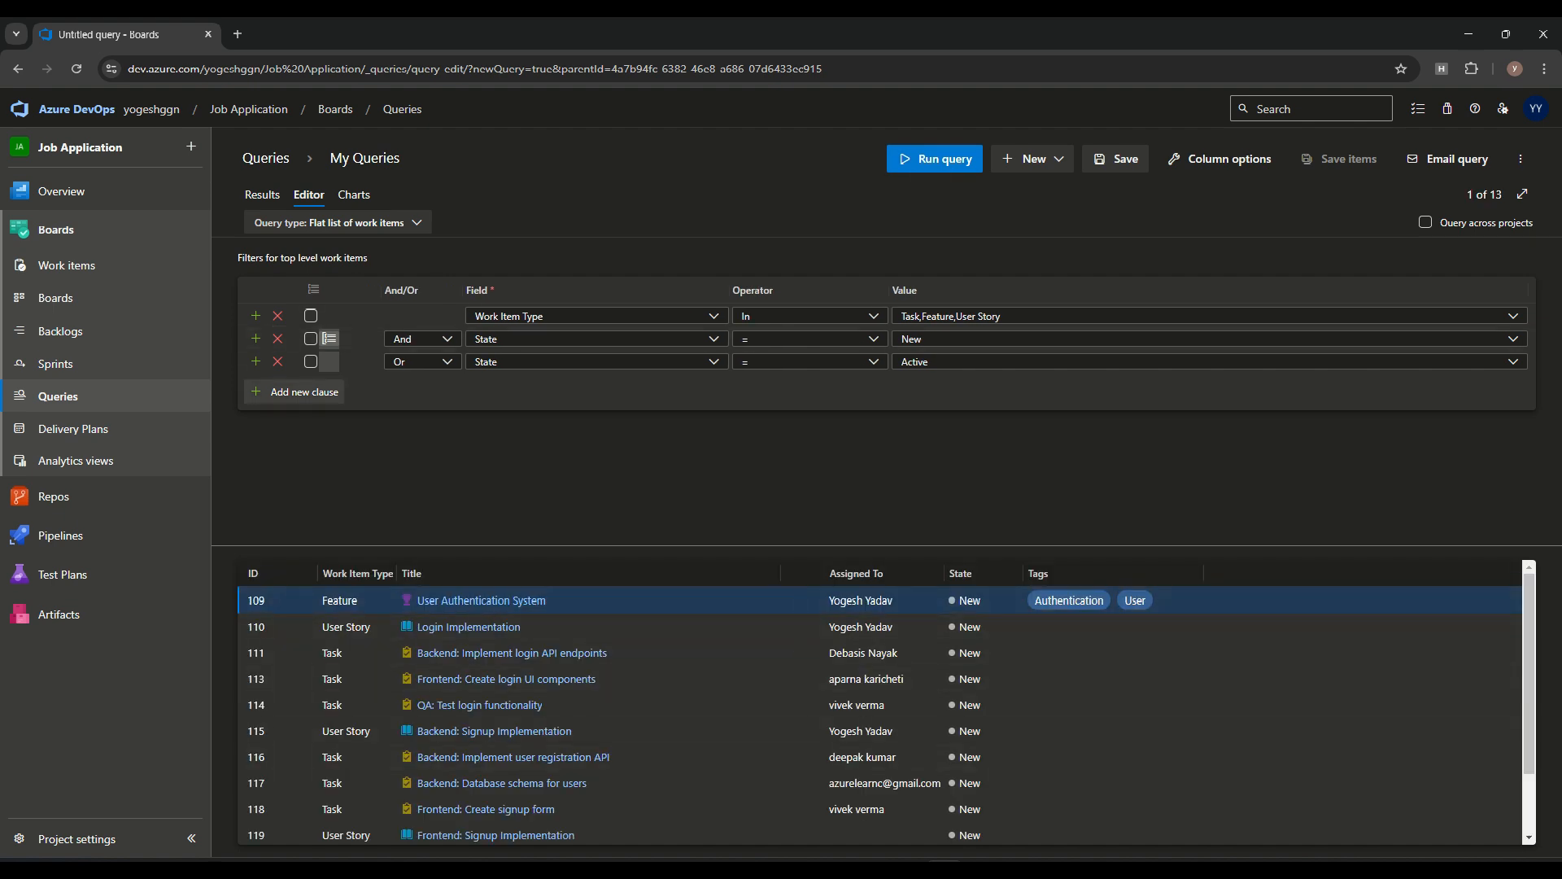
Add an And clause with Title Contains login and run the query
{"action": "left_click", "coordinate": [297, 392]}
{"action": "left_click", "coordinate": [714, 384]}
{"action": "type", "text": "Title"}
{"action": "left_click", "coordinate": [873, 384]}
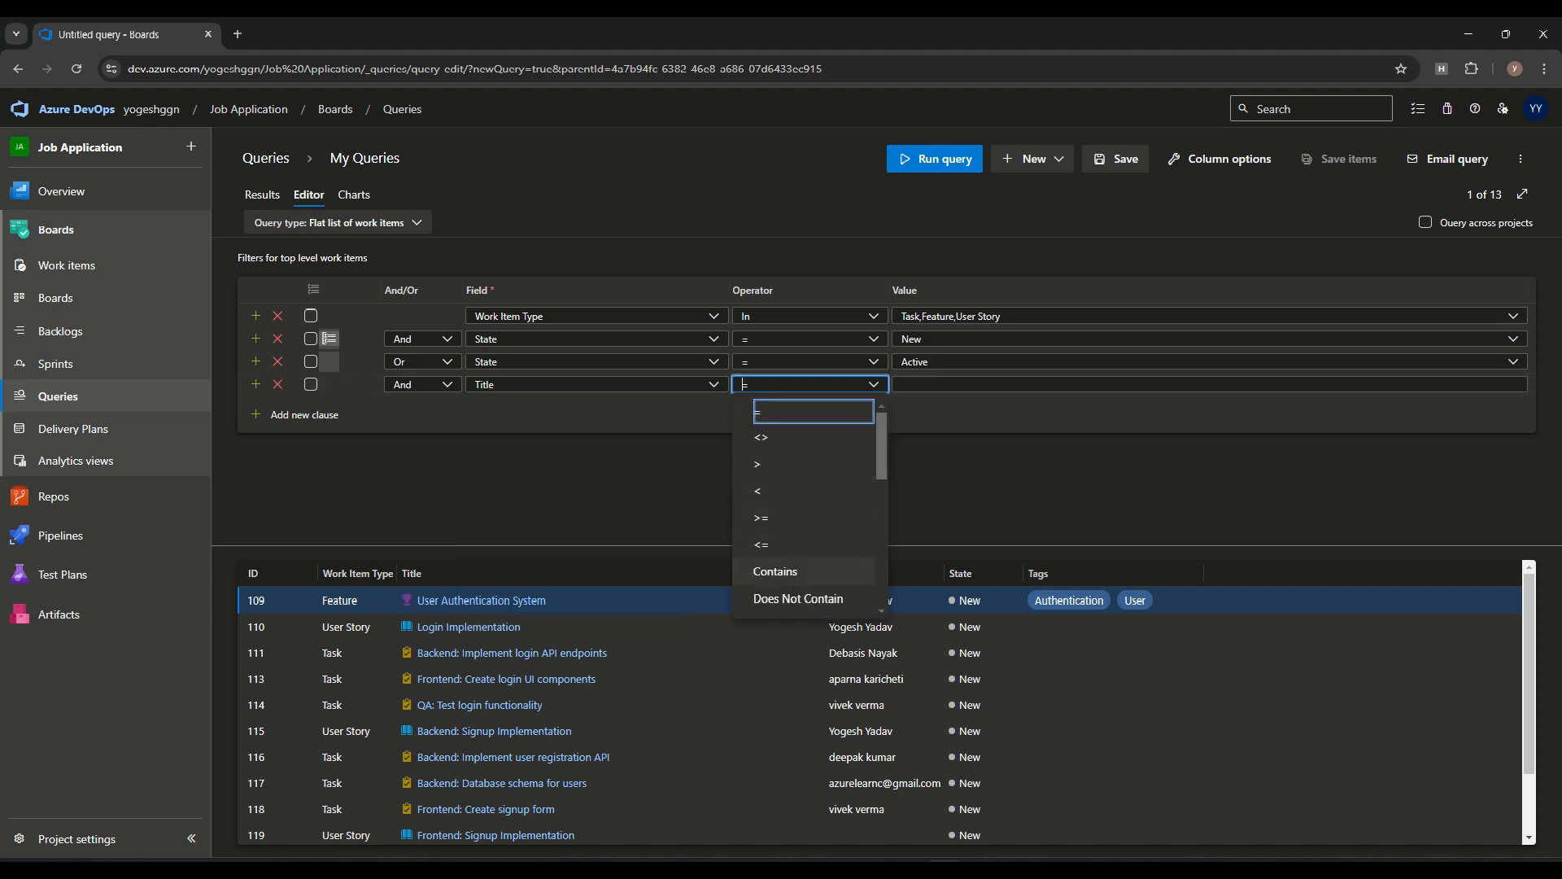
{"action": "left_click", "coordinate": [775, 571]}
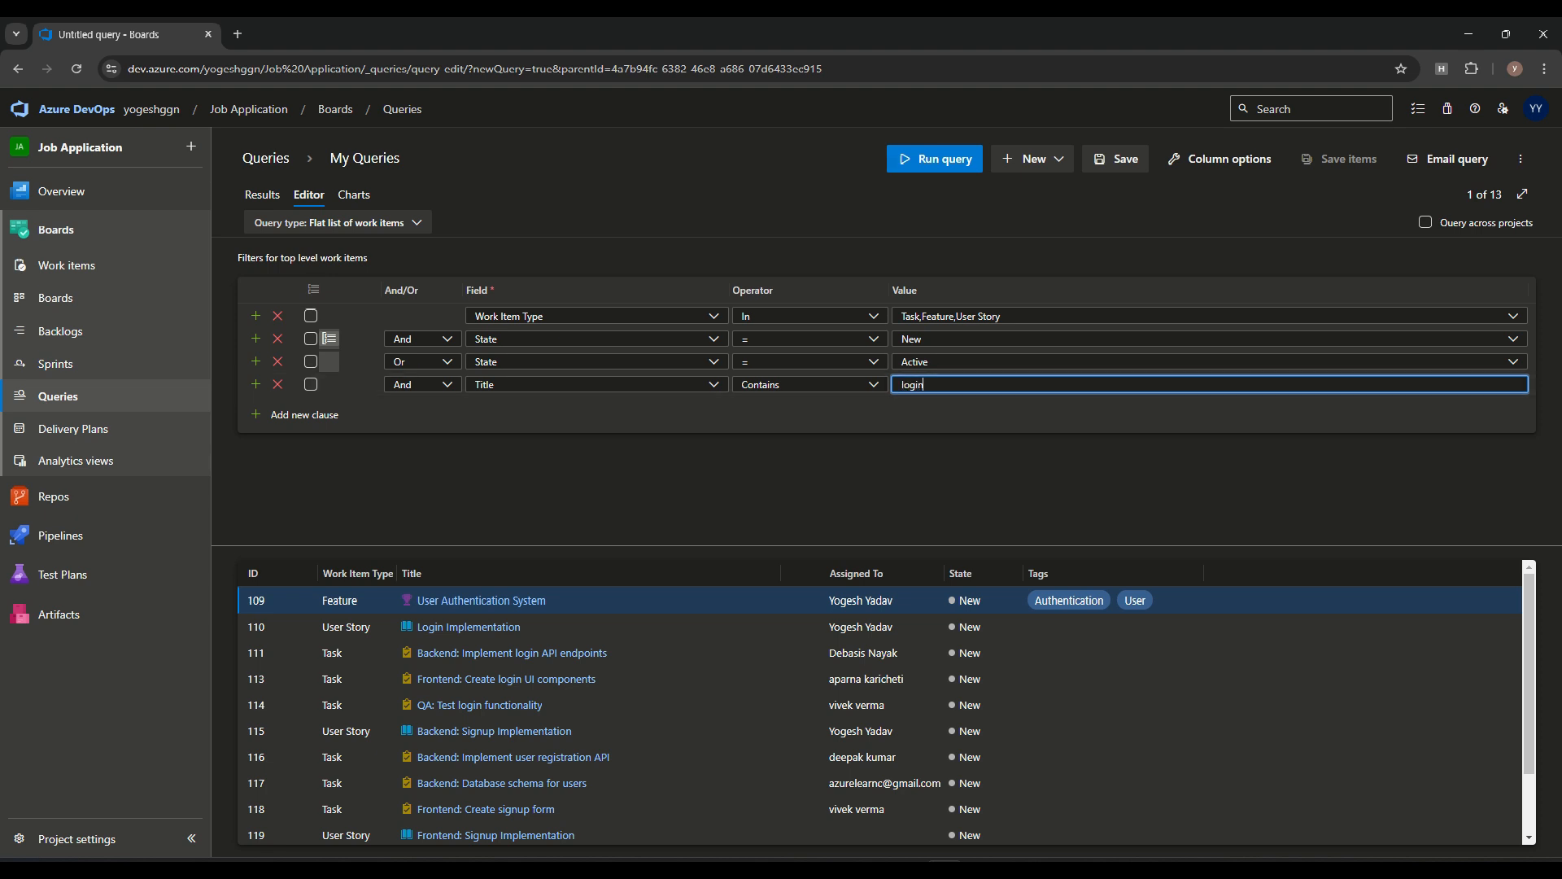
{"action": "left_click", "coordinate": [940, 167]}
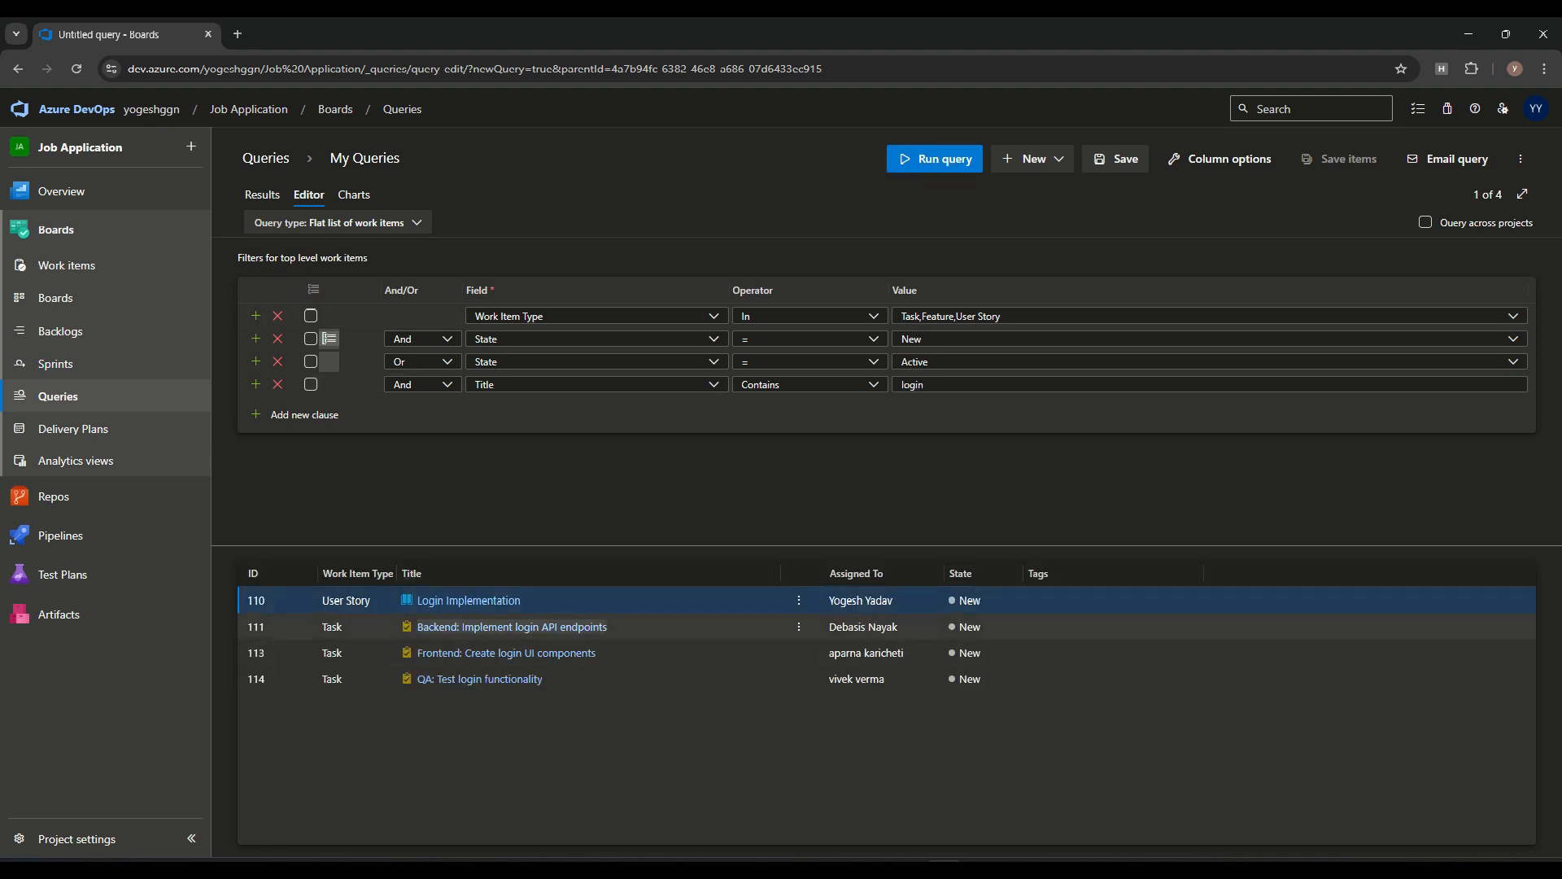
Review the Title clause's available operators, and open the task "Backend: Implement login API endpoints" before returning to the query
{"action": "left_click", "coordinate": [873, 385]}
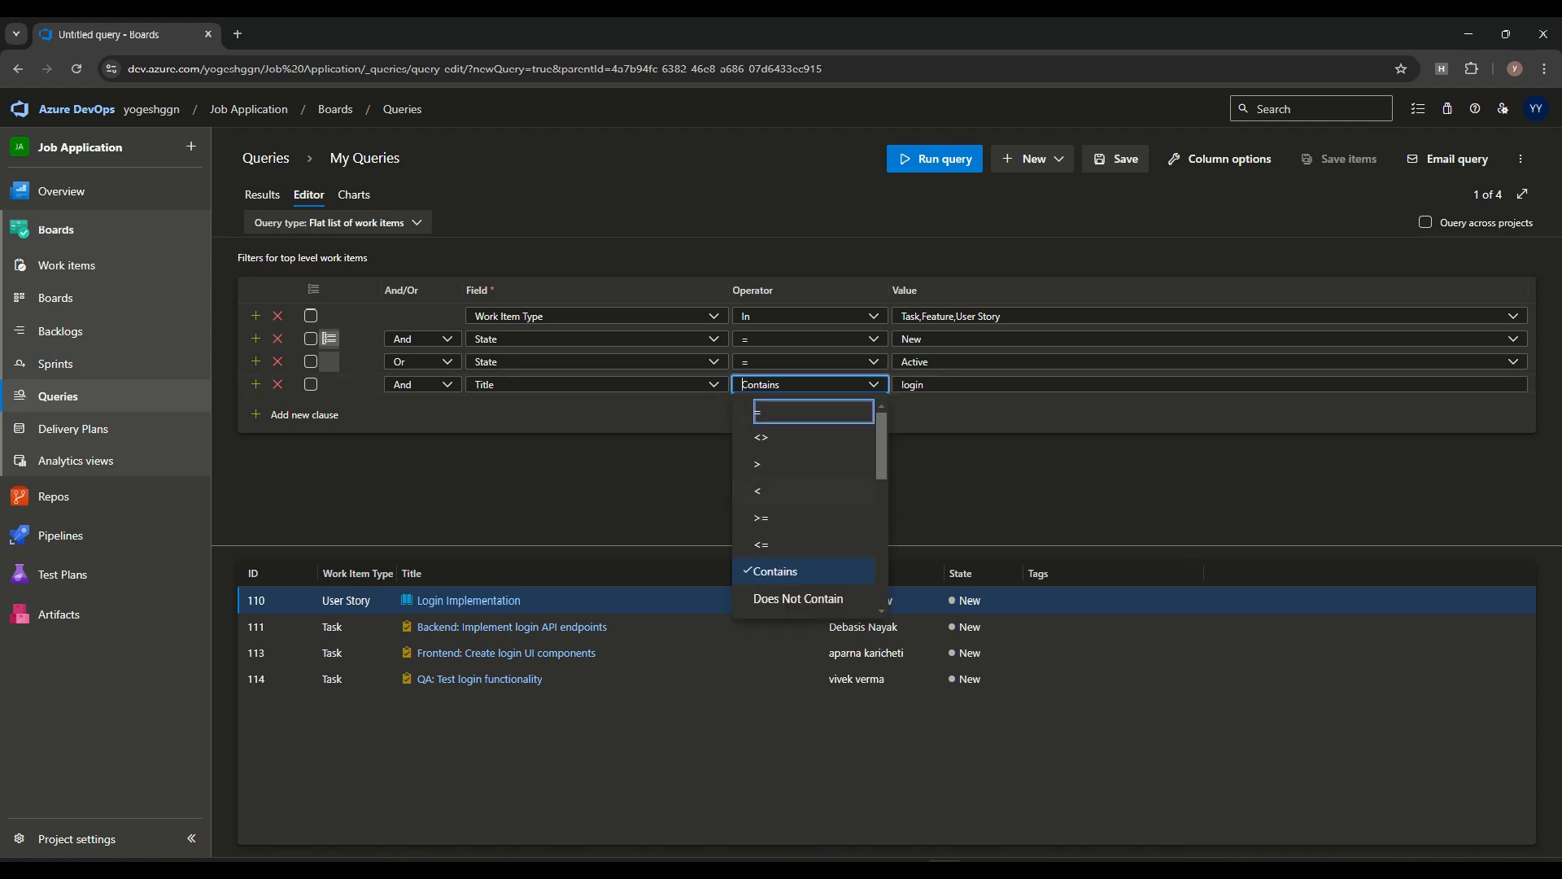
{"action": "left_click", "coordinate": [777, 571]}
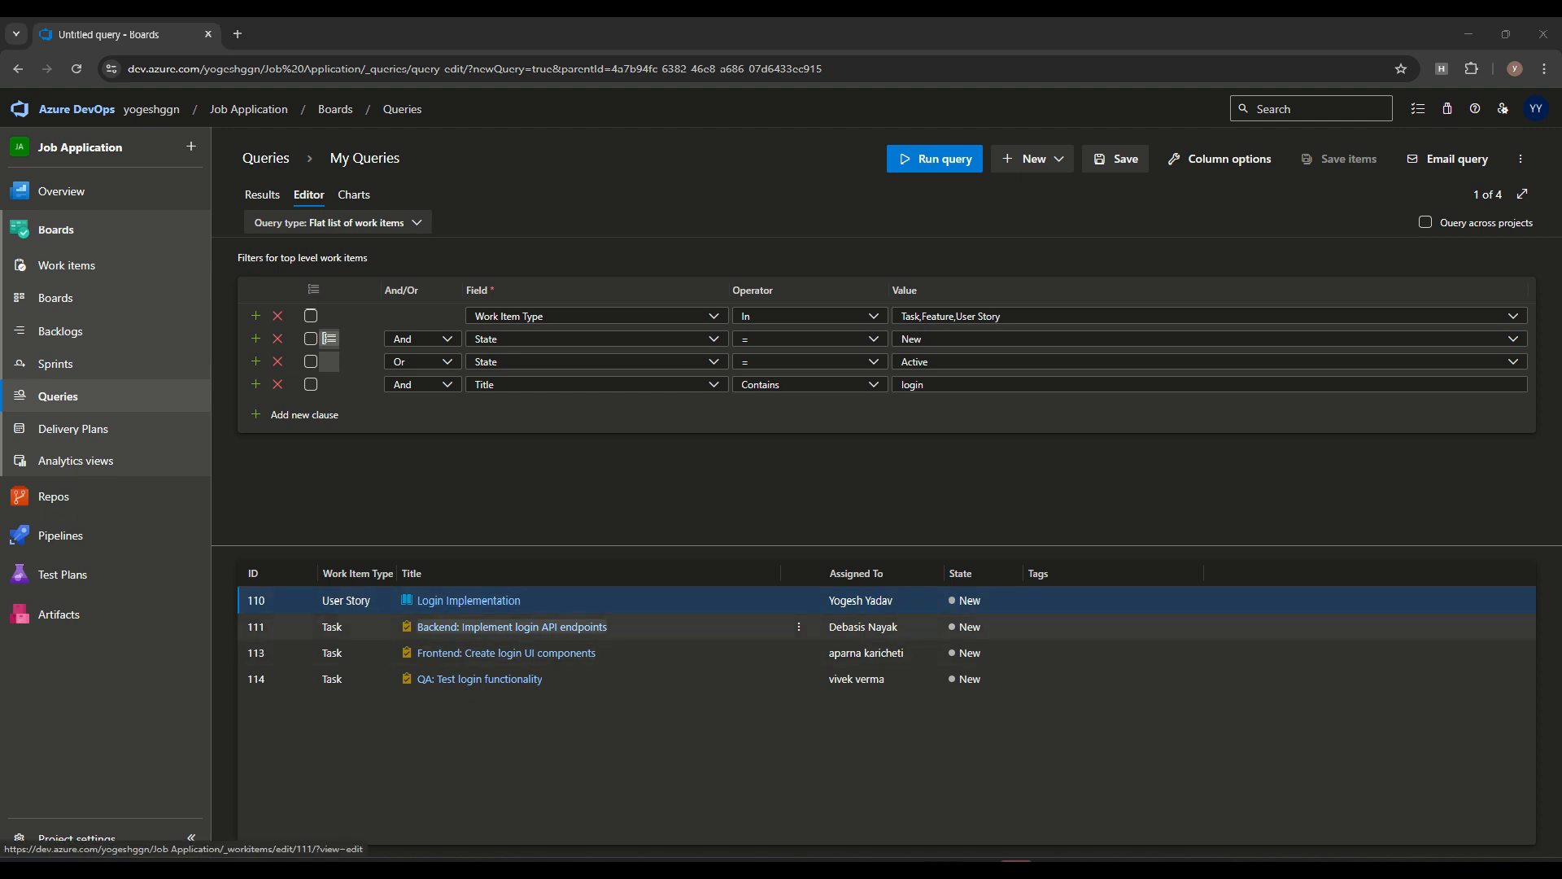
{"action": "left_click", "coordinate": [512, 628]}
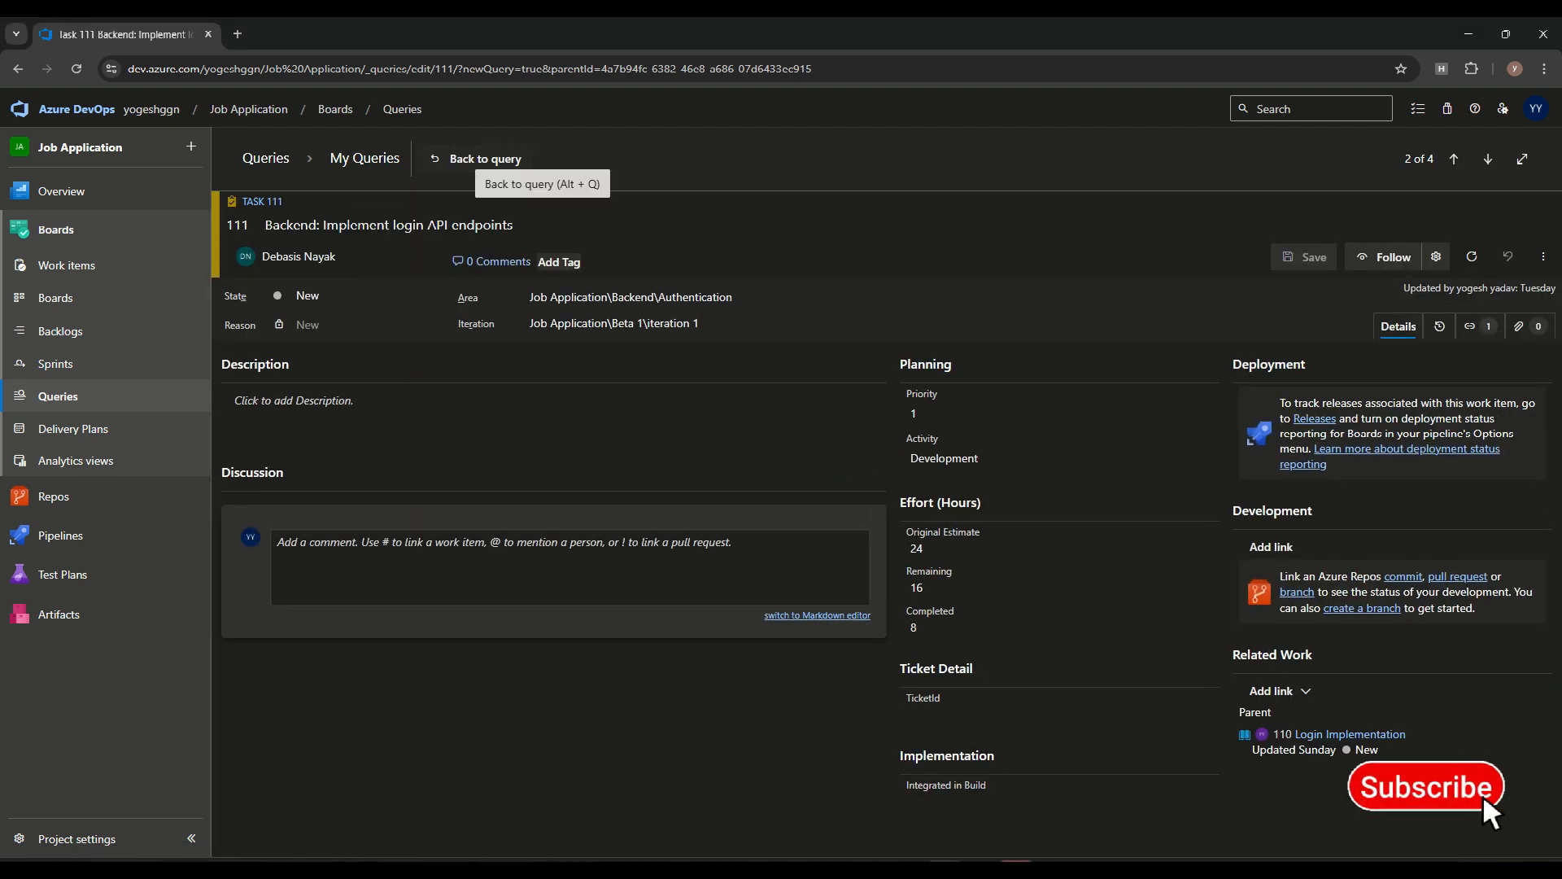
{"action": "left_click", "coordinate": [478, 159]}
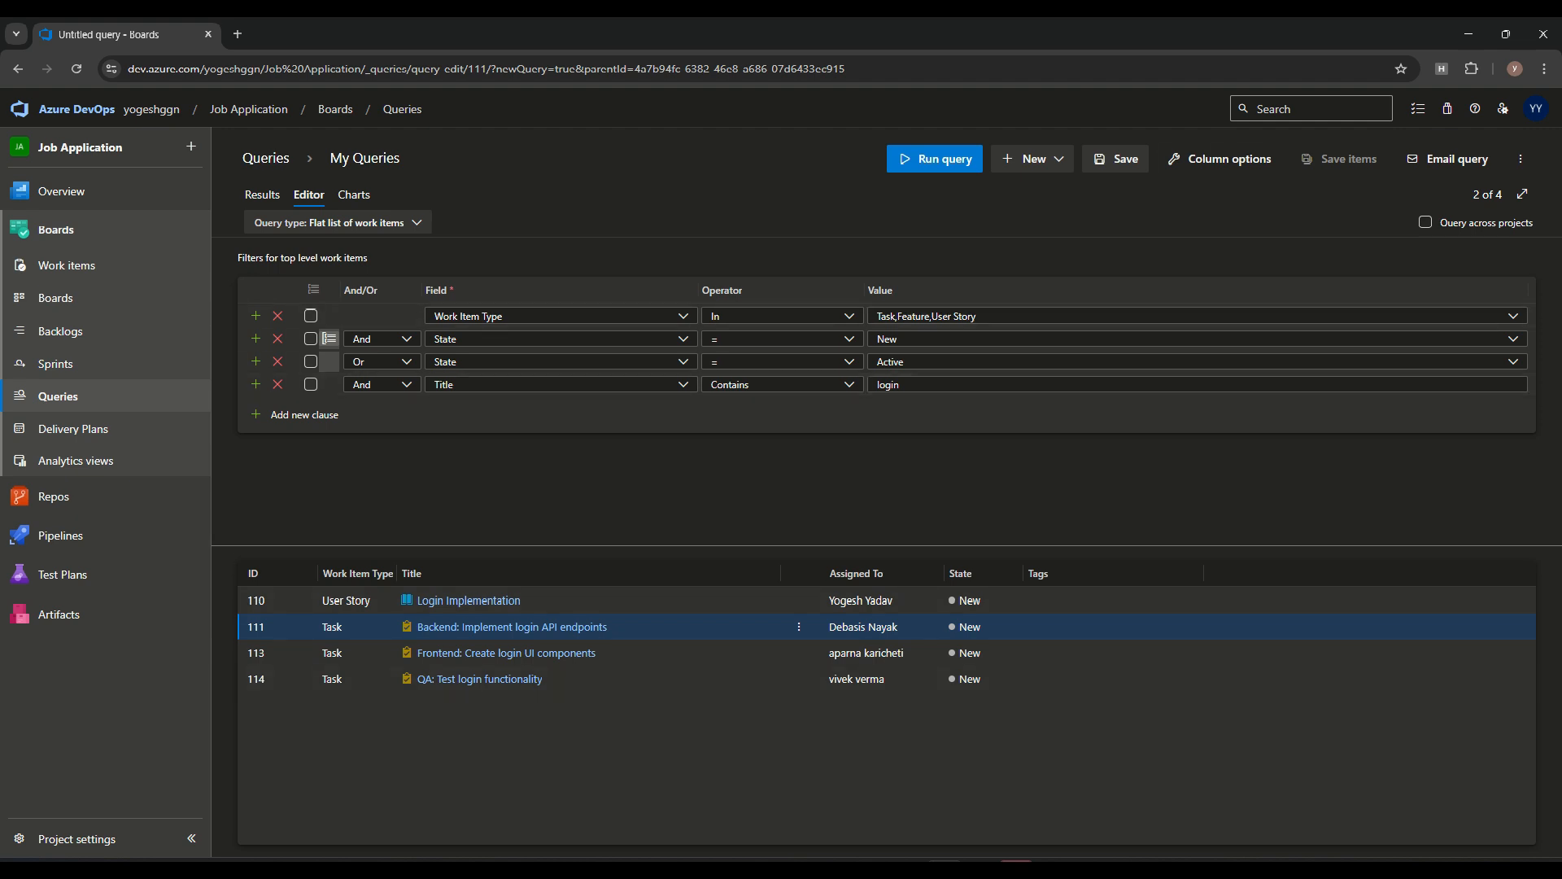
Enable querying across projects and run the query
{"action": "left_click", "coordinate": [1425, 222]}
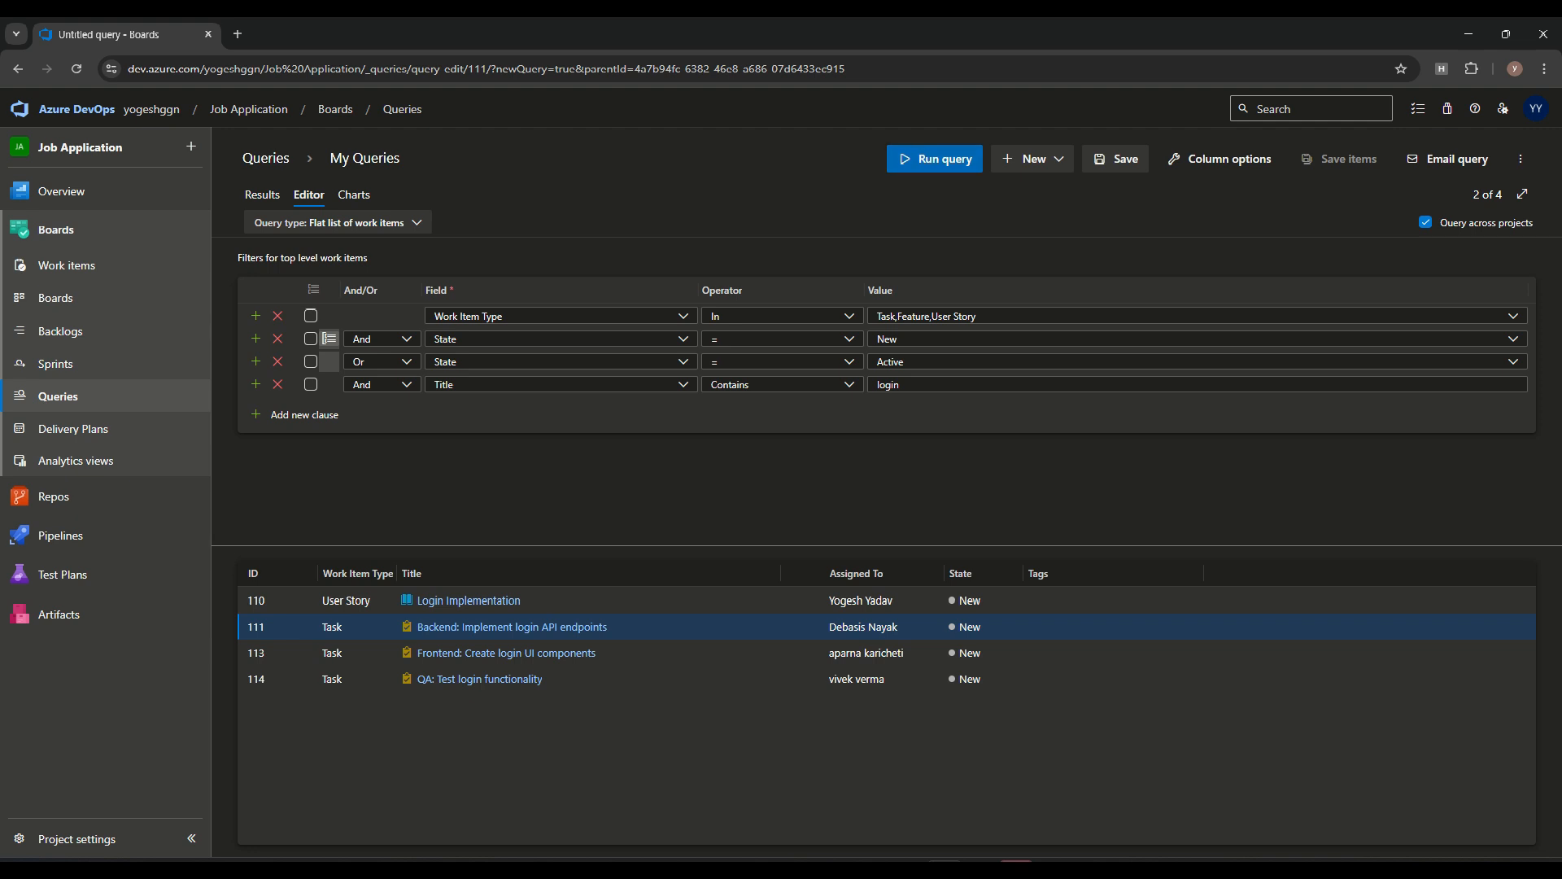
{"action": "left_click", "coordinate": [953, 160]}
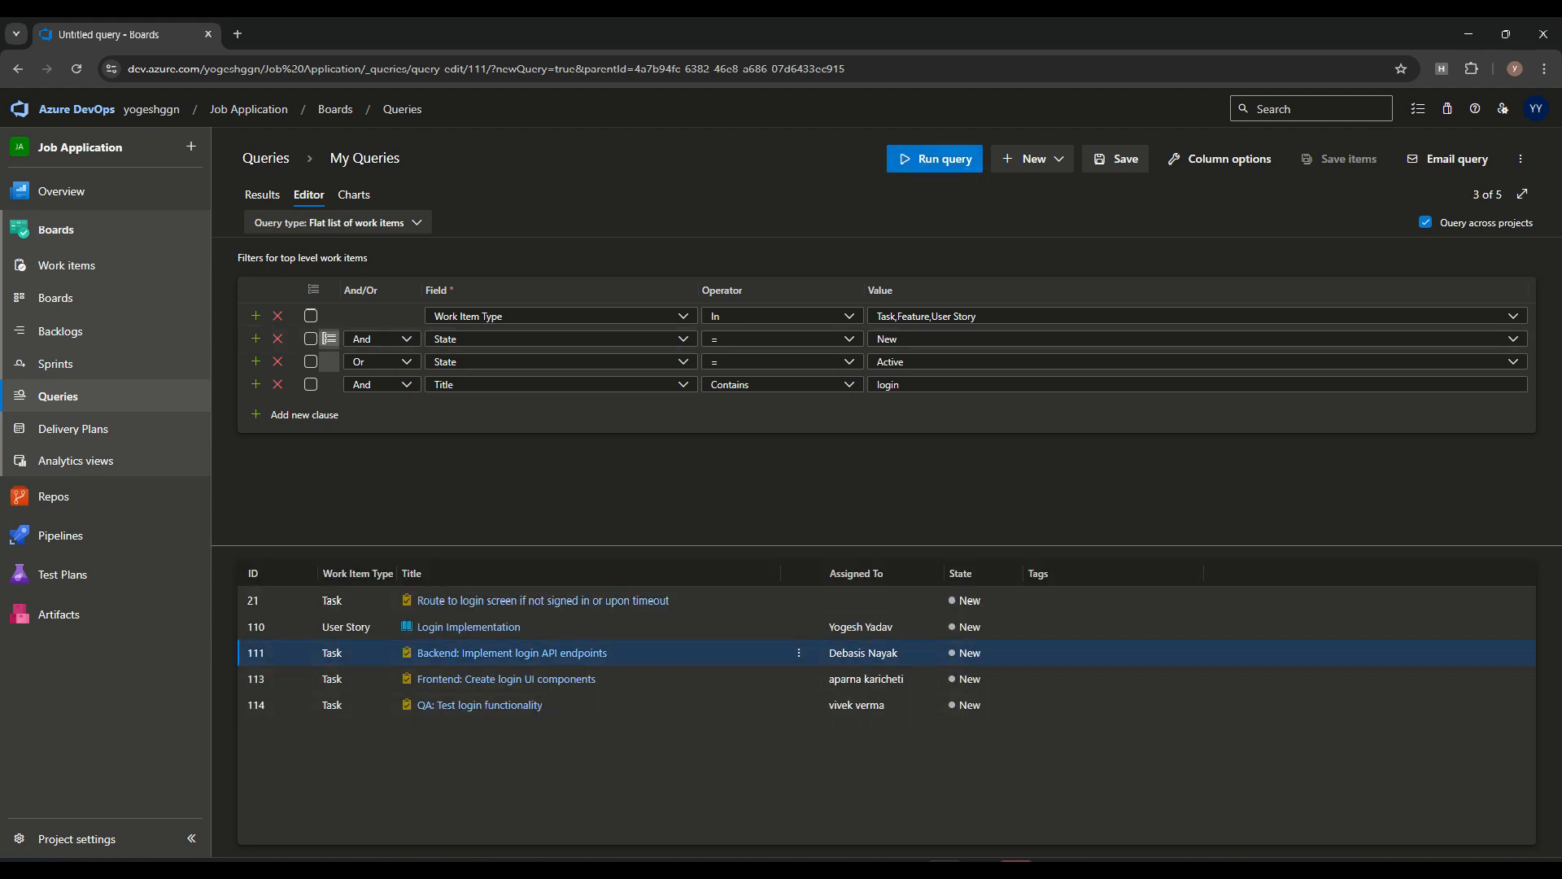
Remove the Title clause, rerun the query across projects and browse the results
{"action": "left_click_drag", "start_coordinate": [913, 385], "coordinate": [846, 385]}
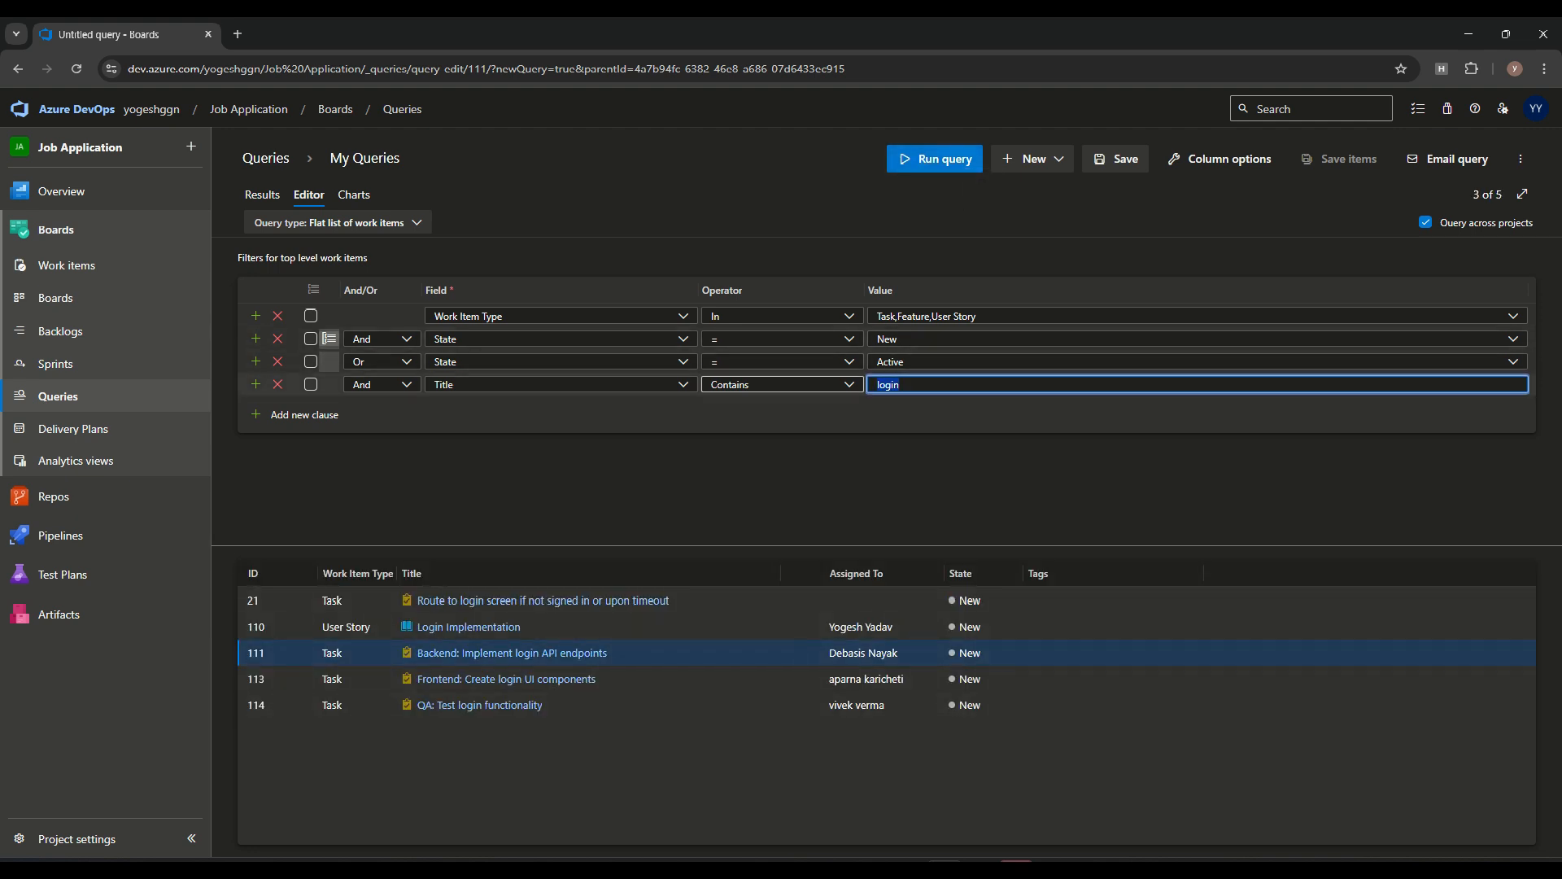
{"action": "left_click", "coordinate": [277, 384]}
{"action": "left_click", "coordinate": [944, 160]}
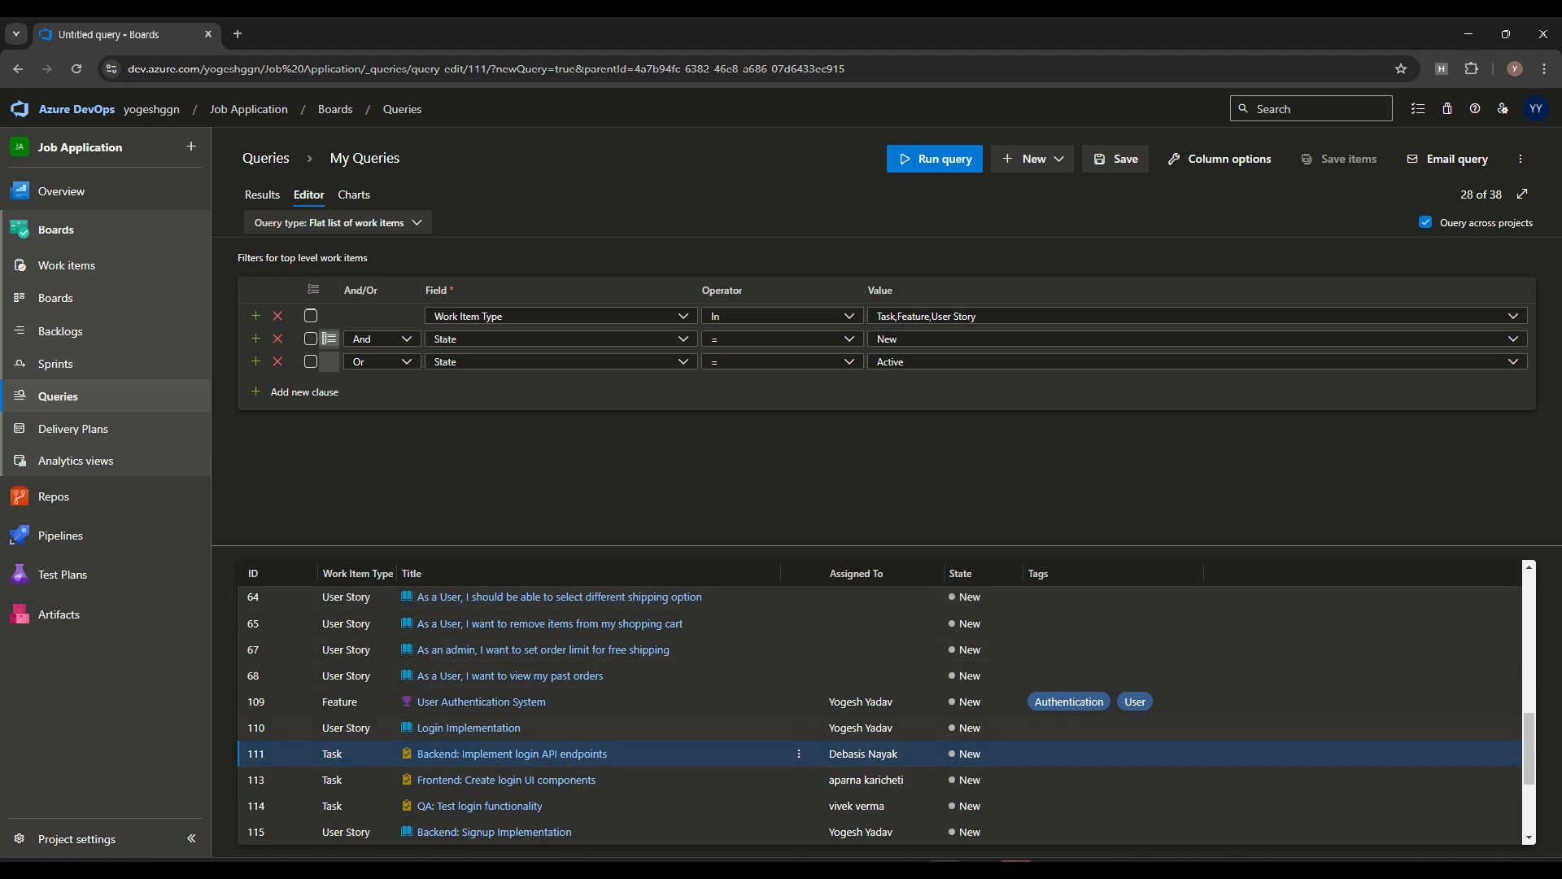
{"action": "scroll", "coordinate": [570, 753], "scroll_direction": "down", "scroll_amount": 3}
{"action": "scroll", "coordinate": [570, 740], "scroll_direction": "up", "scroll_amount": 10}
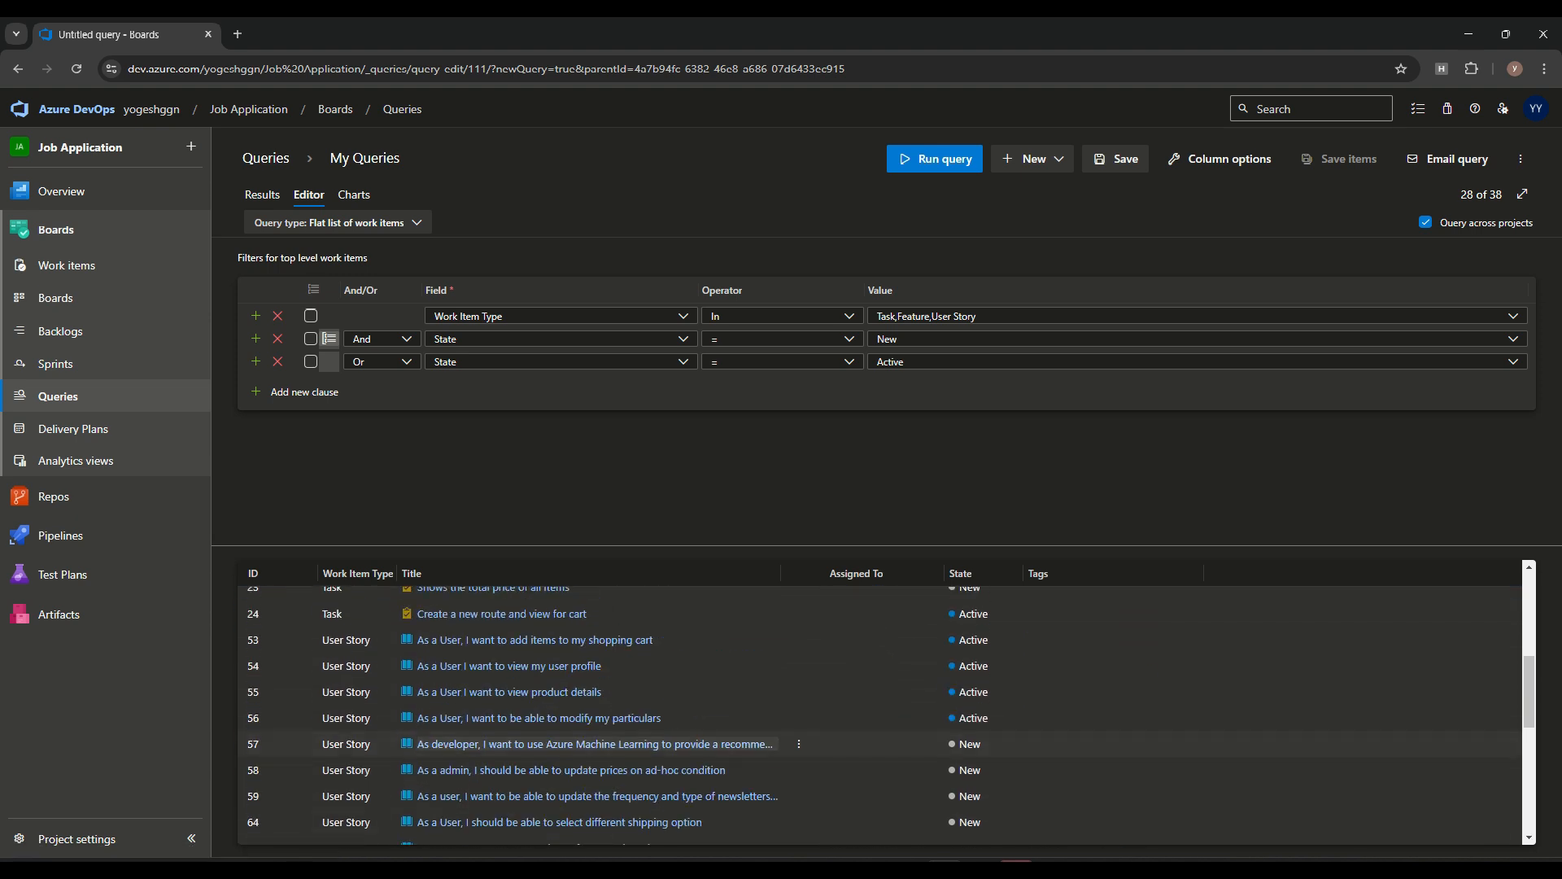
{"action": "scroll", "coordinate": [569, 732], "scroll_direction": "down", "scroll_amount": 5}
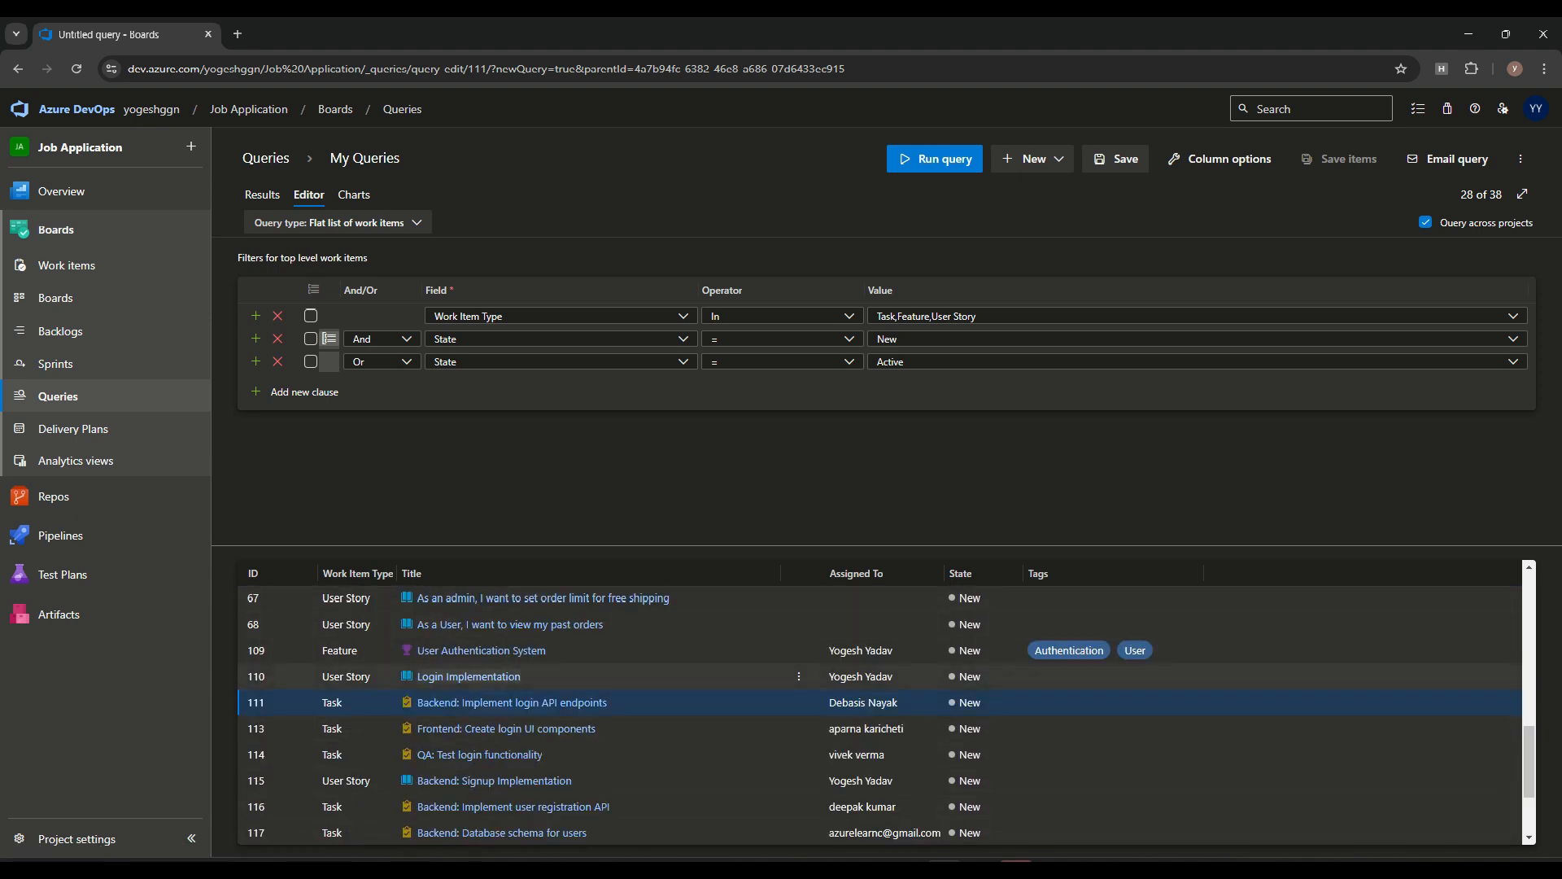
{"action": "scroll", "coordinate": [797, 732], "scroll_direction": "up", "scroll_amount": 10}
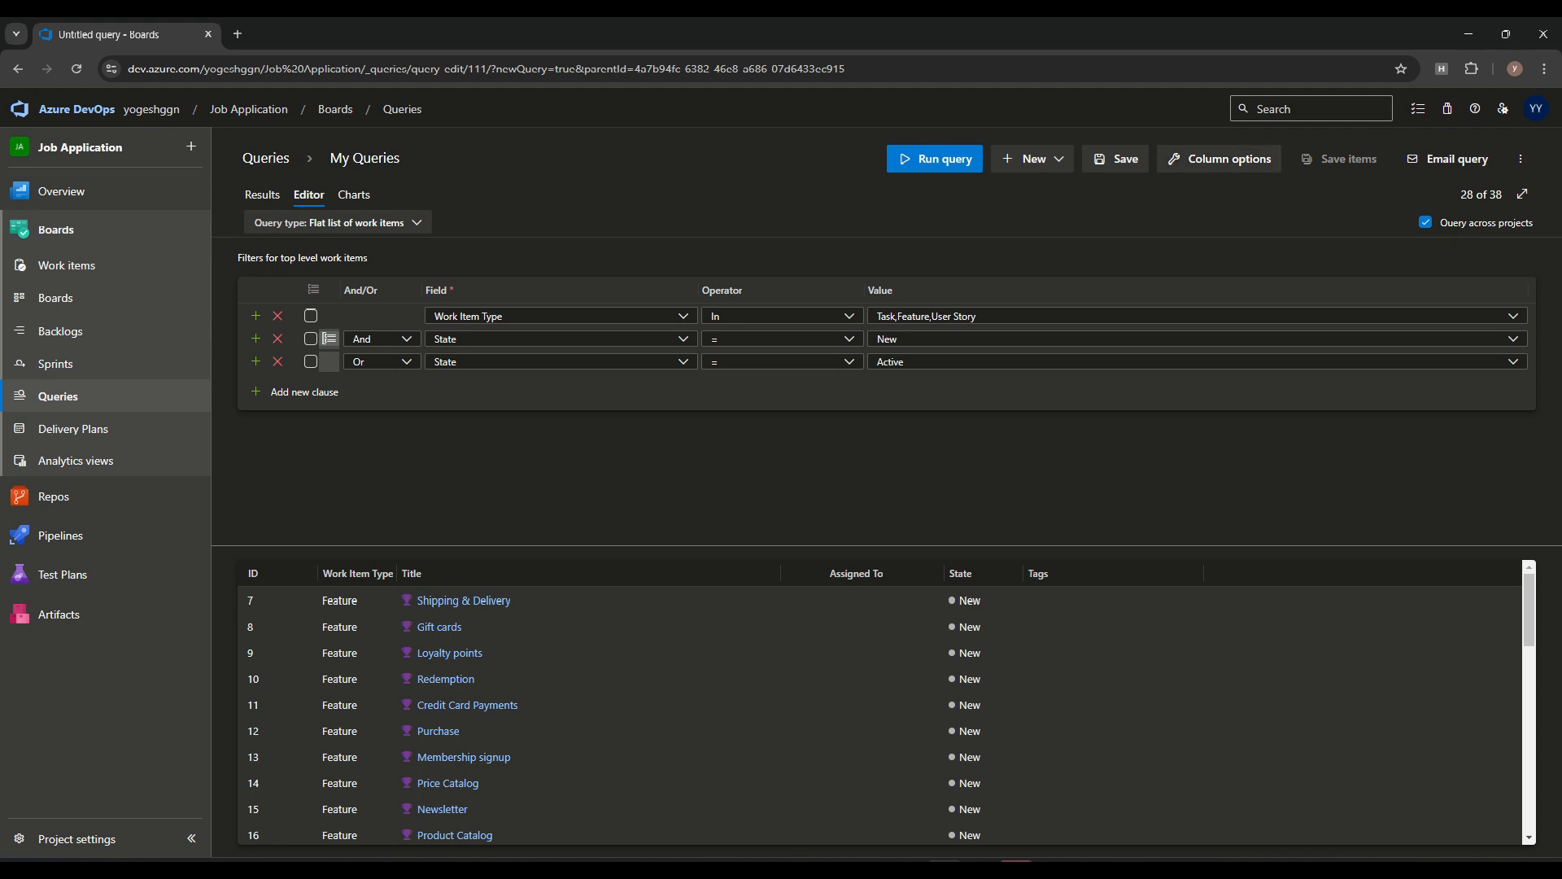
Add a Team Project column to the query results and check which project each work item belongs to
{"action": "left_click", "coordinate": [1220, 159]}
{"action": "left_click", "coordinate": [1238, 511]}
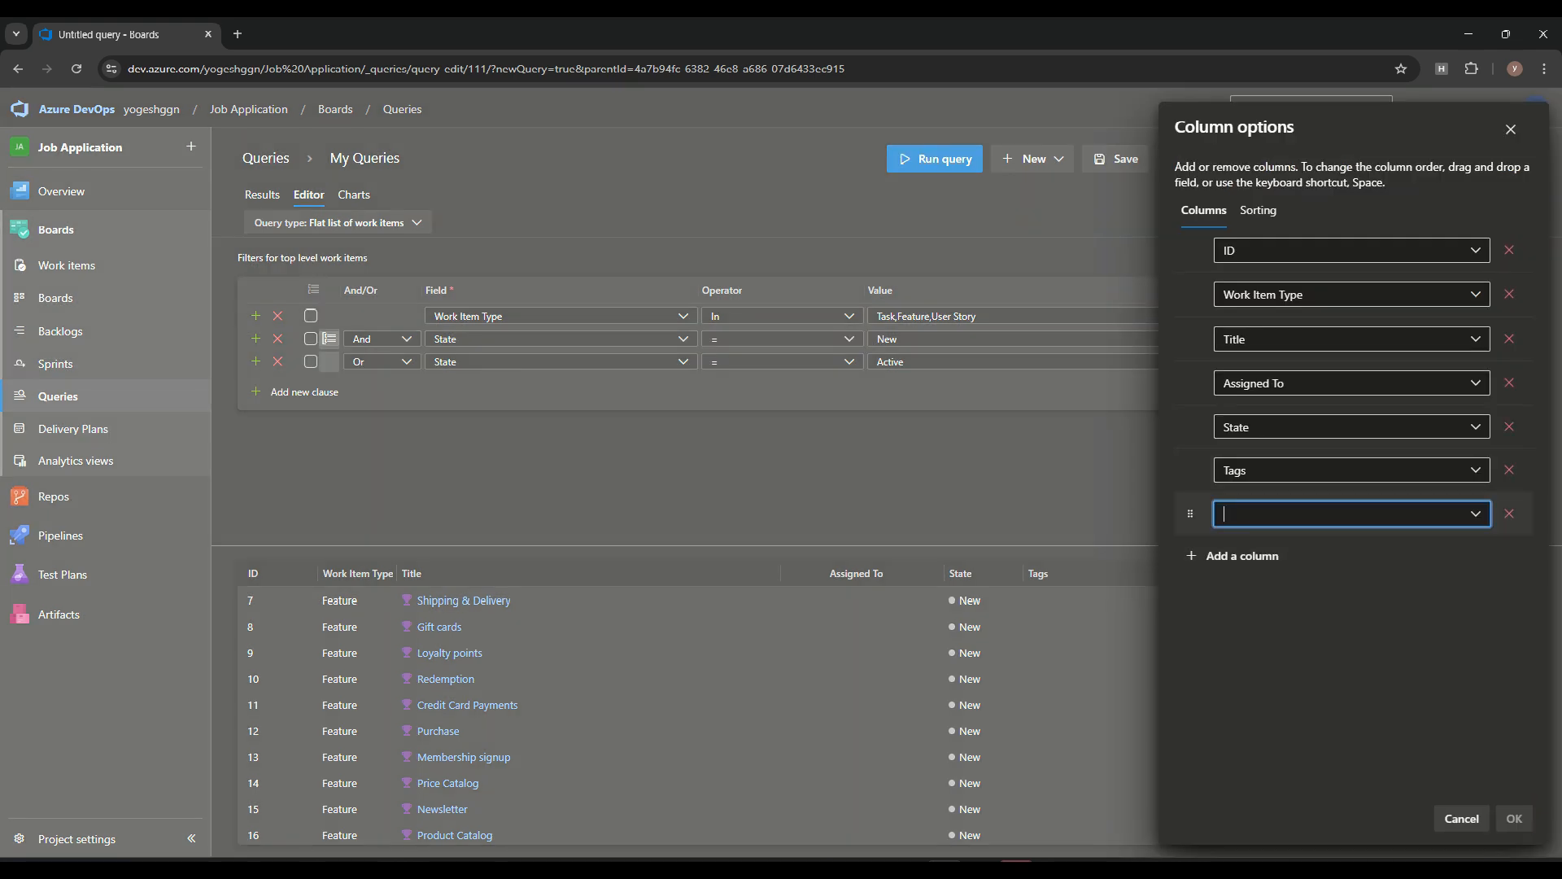
{"action": "type", "text": "Tea"}
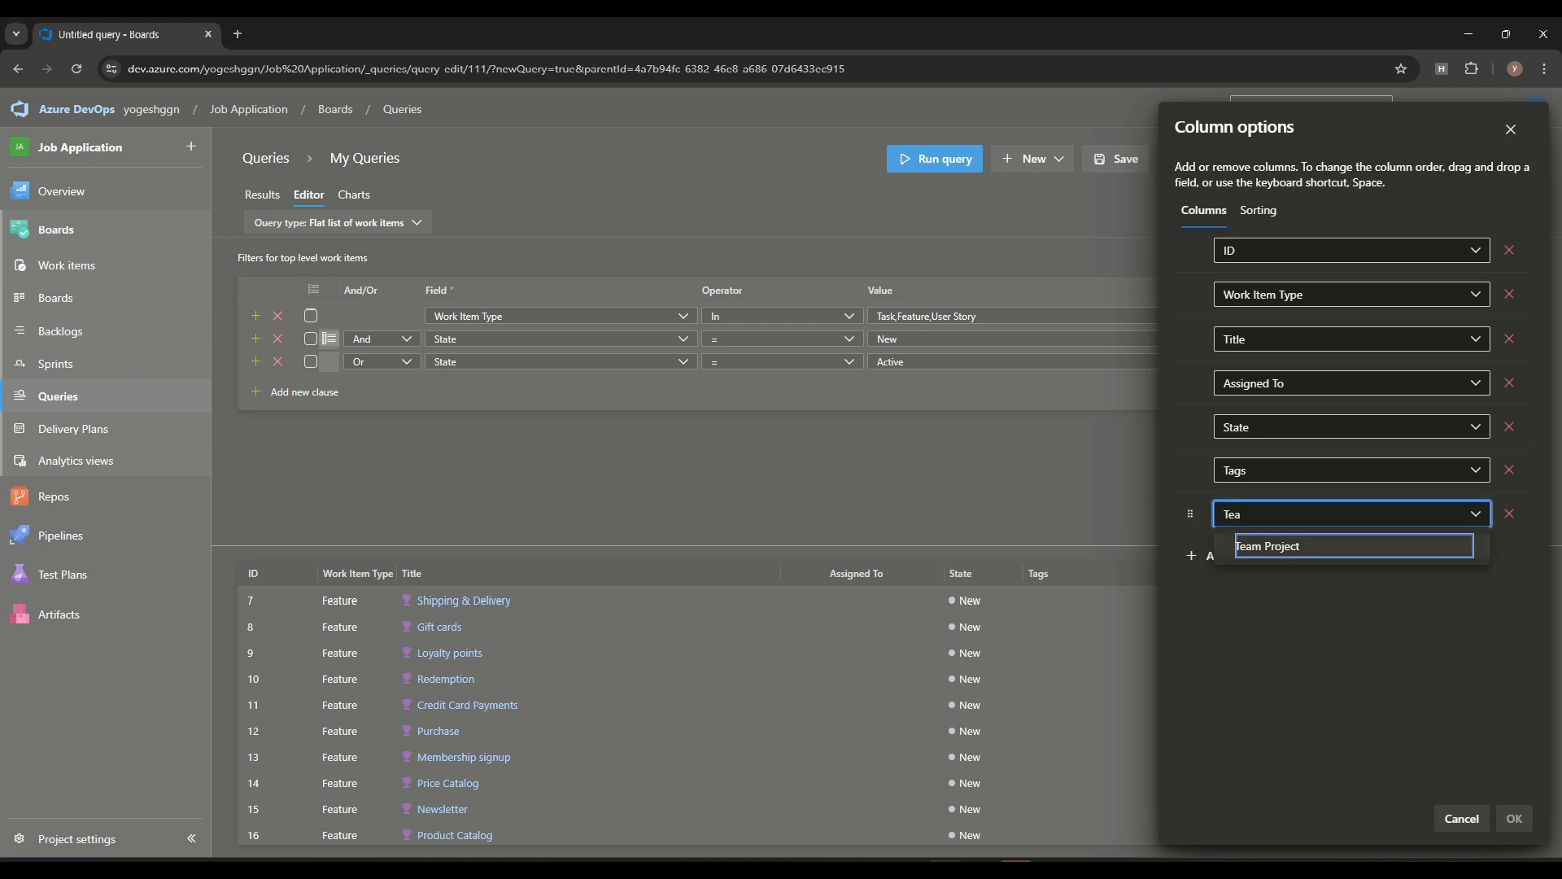
{"action": "key", "text": "Return"}
{"action": "key", "text": "Return"}
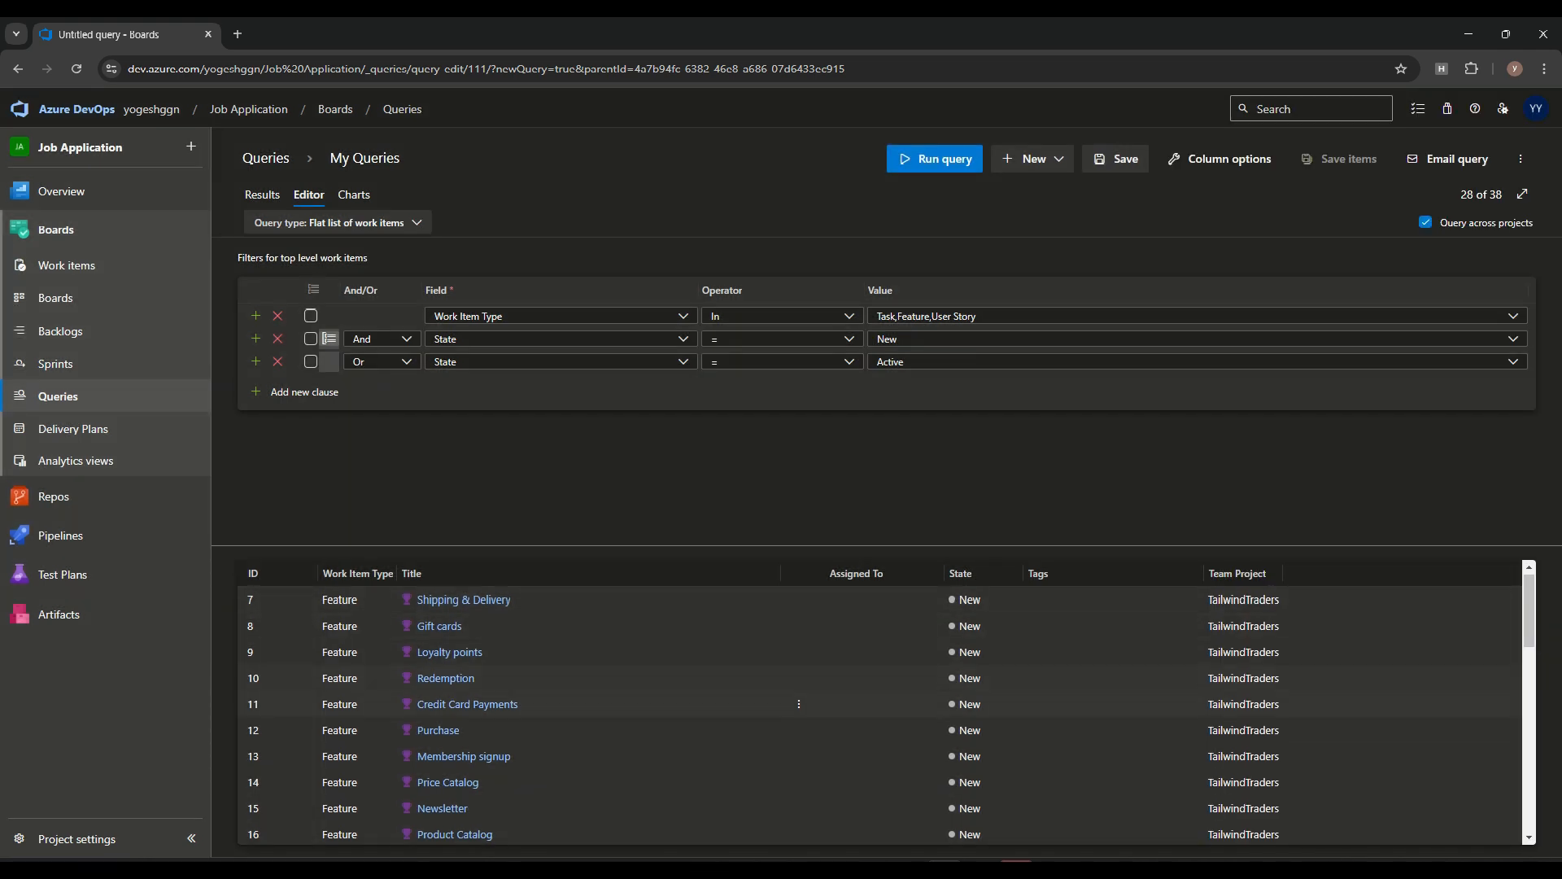
{"action": "scroll", "coordinate": [887, 716], "scroll_direction": "down", "scroll_amount": 10}
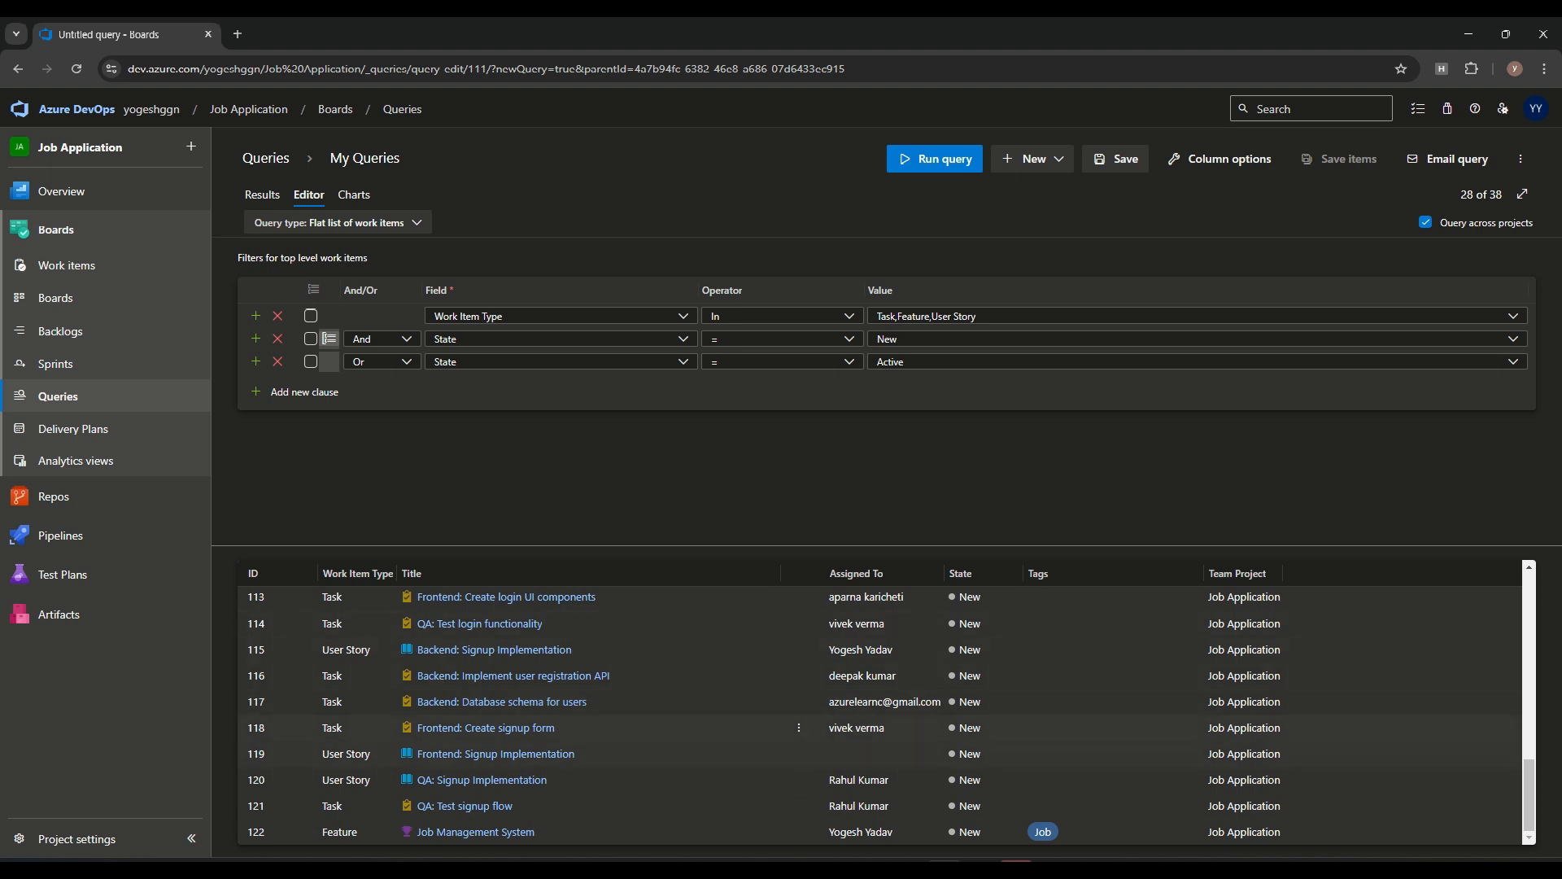
{"action": "scroll", "coordinate": [887, 753], "scroll_direction": "up", "scroll_amount": 10}
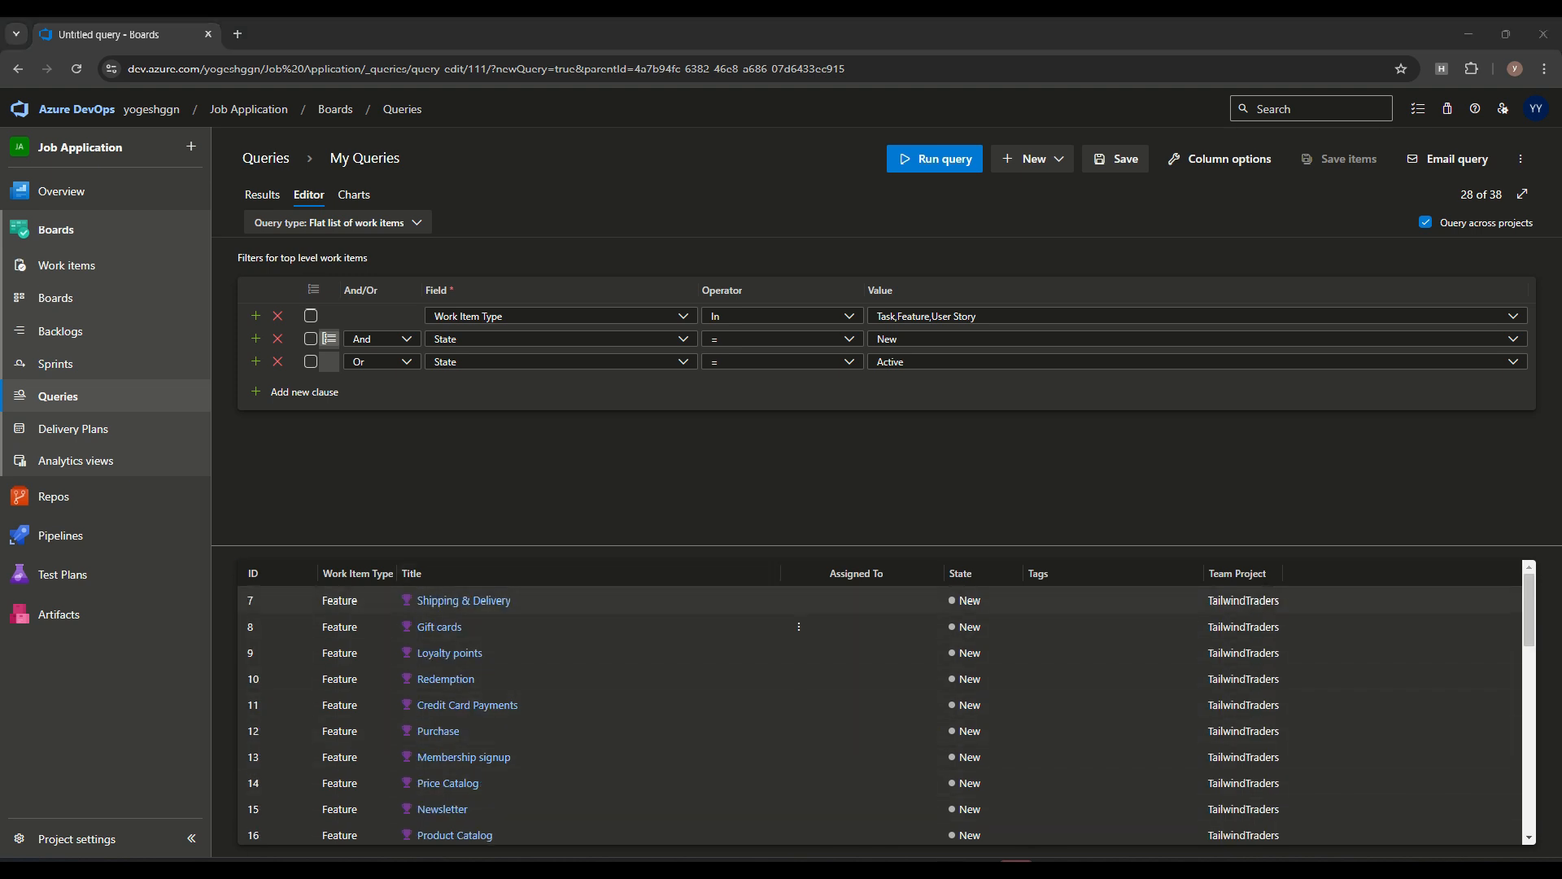
Save the query as MultiProjectWorkItem in the Shared Queries folder
{"action": "left_click", "coordinate": [1119, 160]}
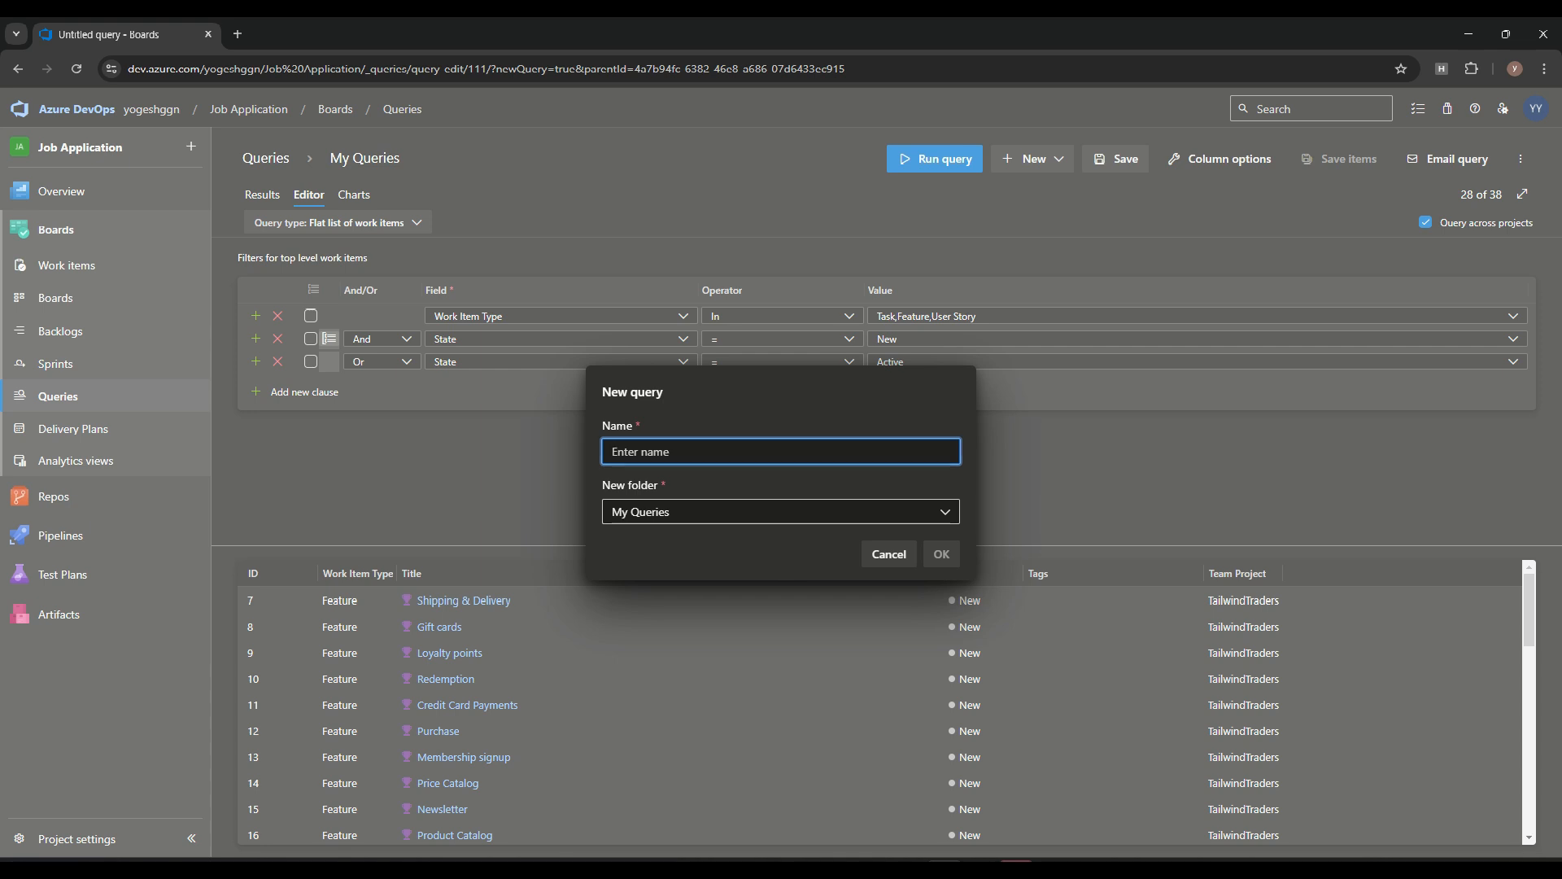
{"action": "type", "text": "MultiProjectWorkItem"}
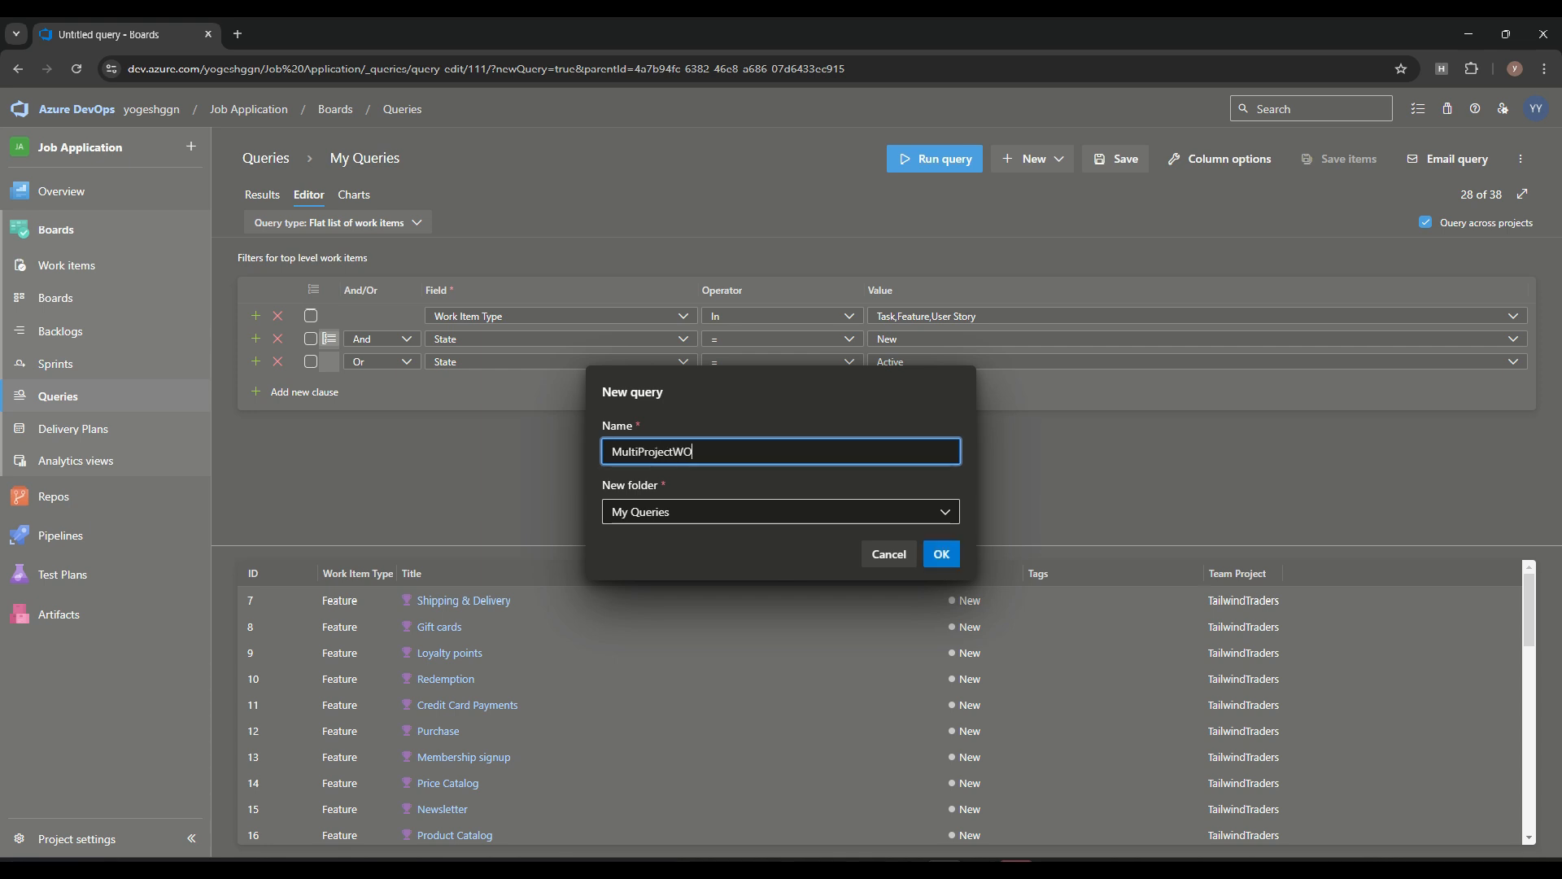
{"action": "key", "text": "Tab"}
{"action": "key", "text": "Return"}
{"action": "left_click", "coordinate": [692, 577]}
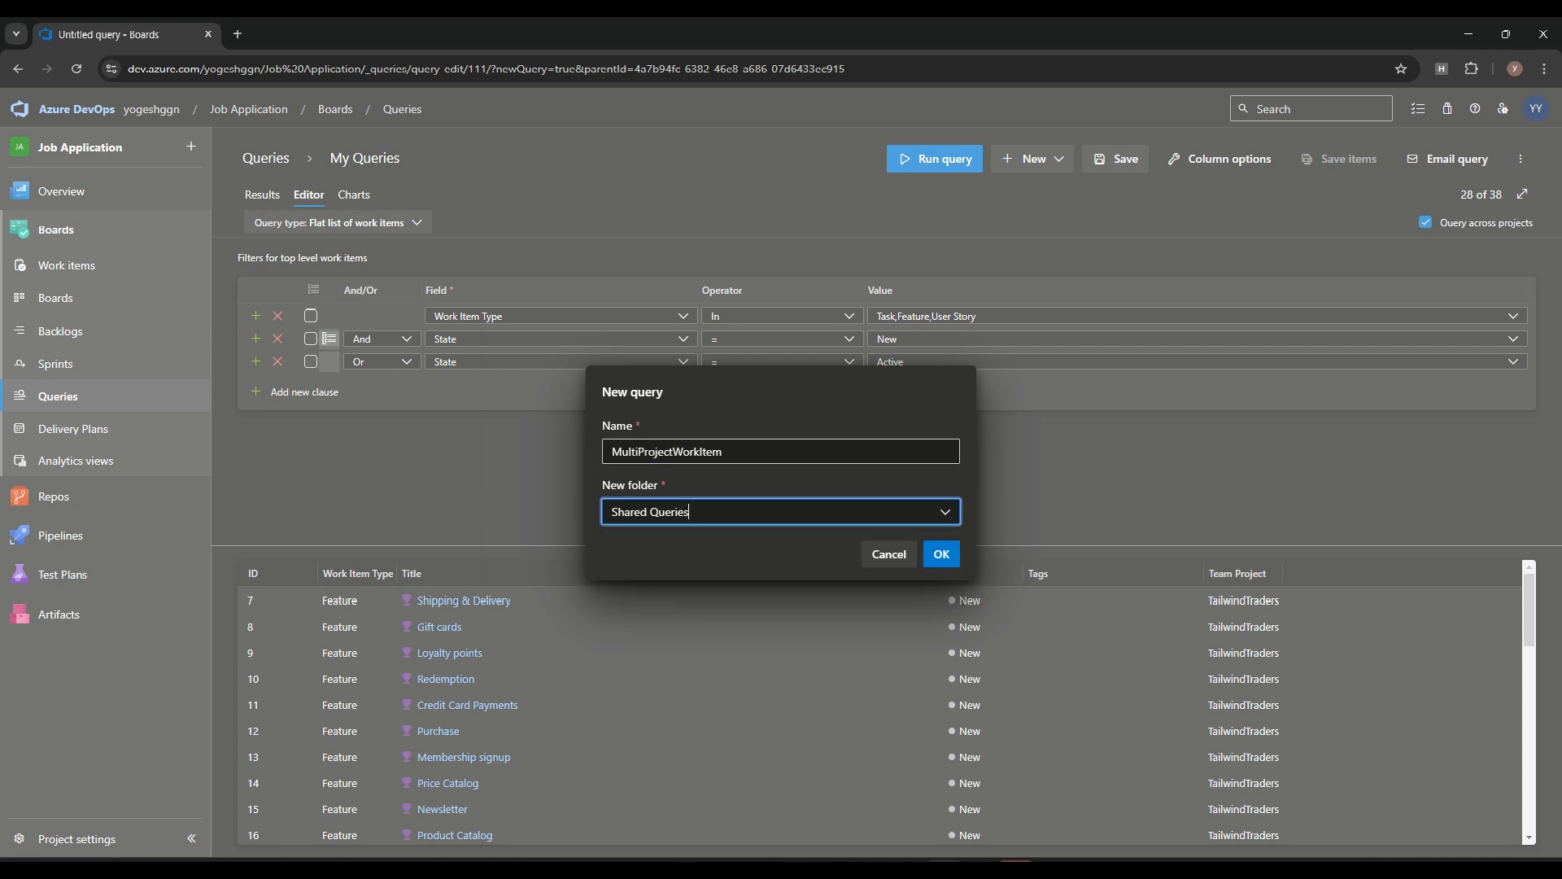
{"action": "left_click", "coordinate": [941, 554]}
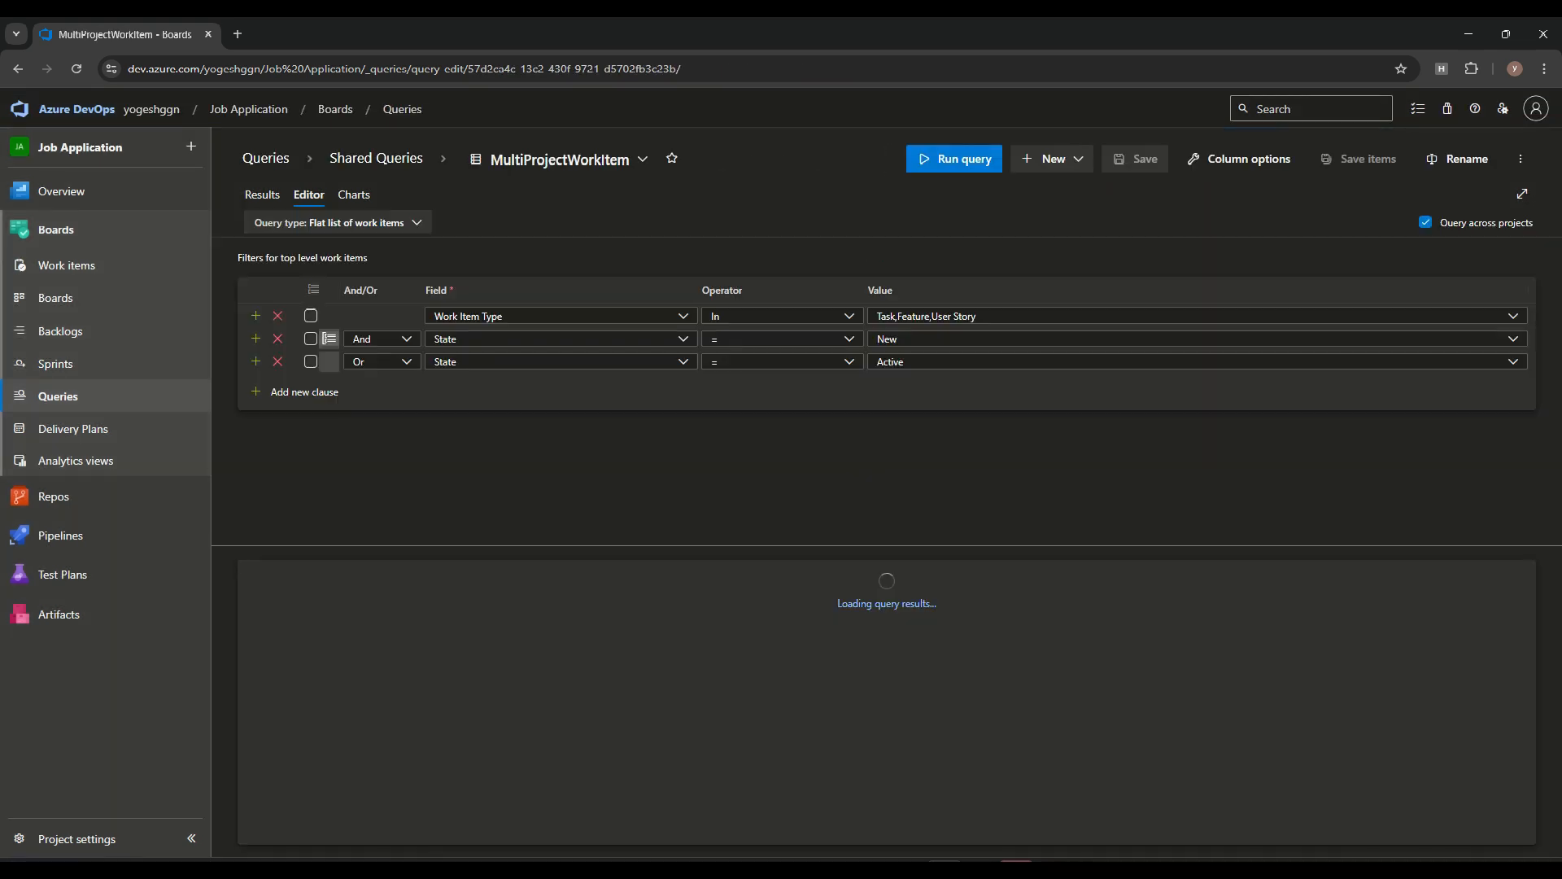
Run MultiProjectWorkItem from the Shared Queries folder and browse its results
{"action": "left_click", "coordinate": [376, 157]}
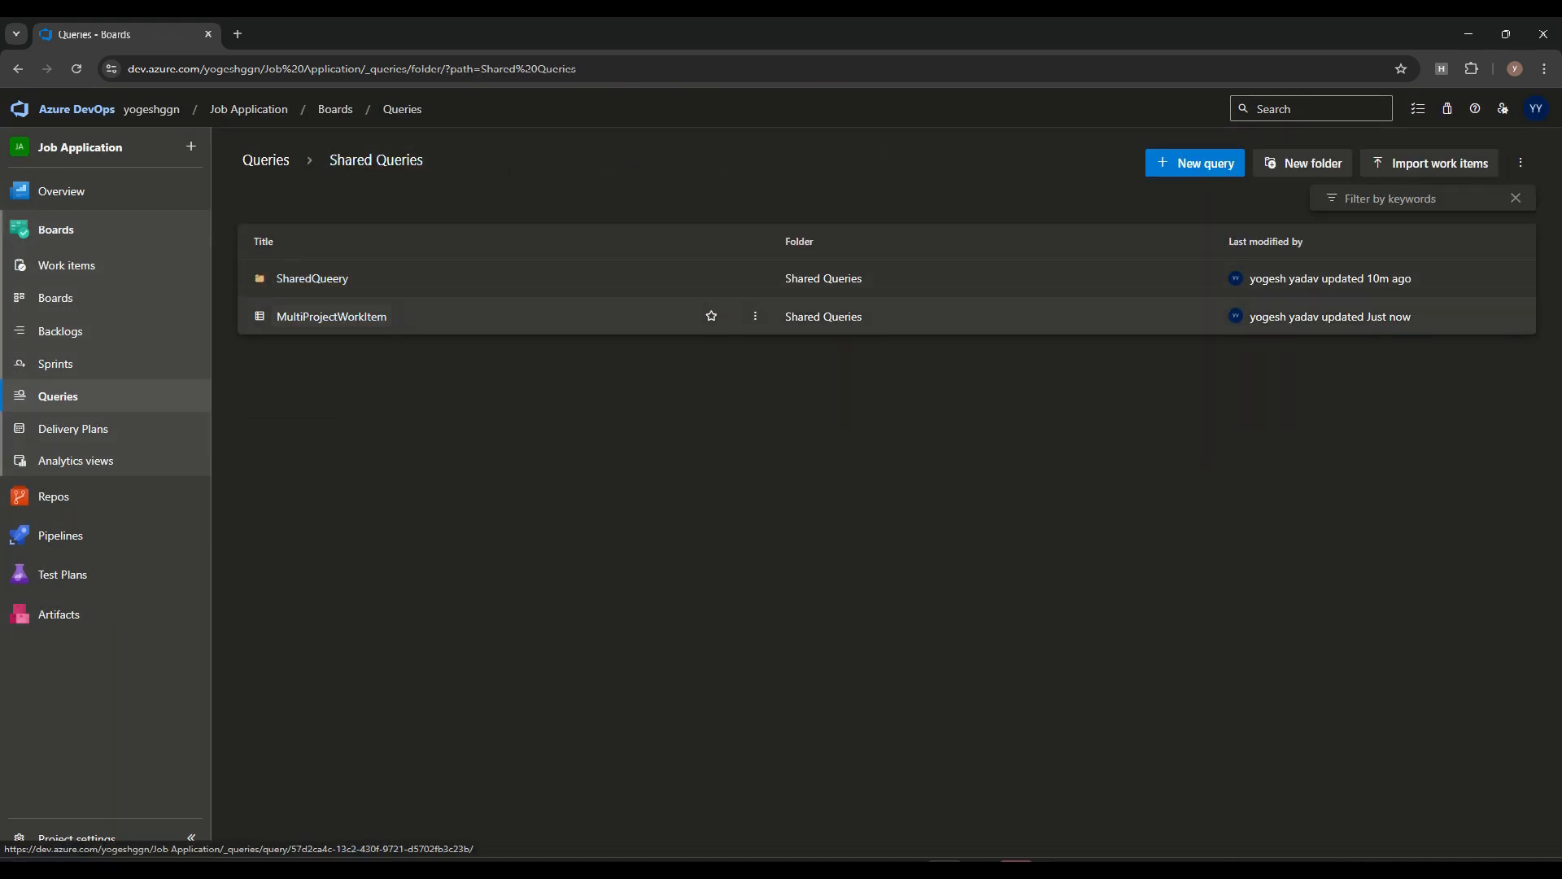
{"action": "left_click", "coordinate": [755, 315]}
{"action": "left_click", "coordinate": [628, 349]}
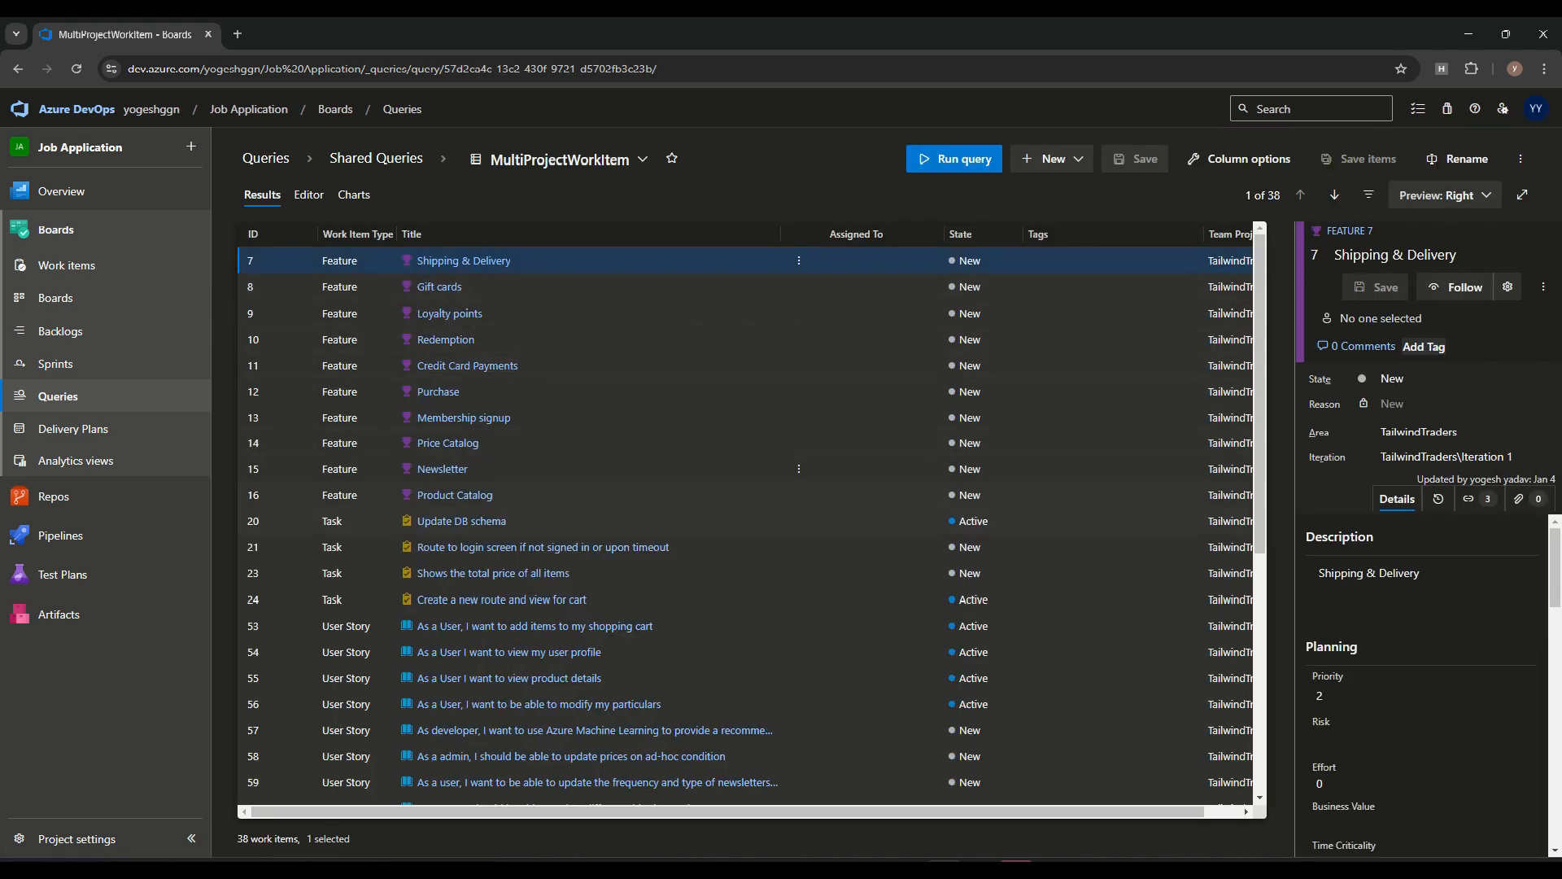
{"action": "scroll", "coordinate": [752, 573], "scroll_direction": "down", "scroll_amount": 5}
{"action": "scroll", "coordinate": [752, 573], "scroll_direction": "up", "scroll_amount": 5}
Review the saved query's clauses and results, and preview the Gift cards feature
{"action": "left_click", "coordinate": [309, 195]}
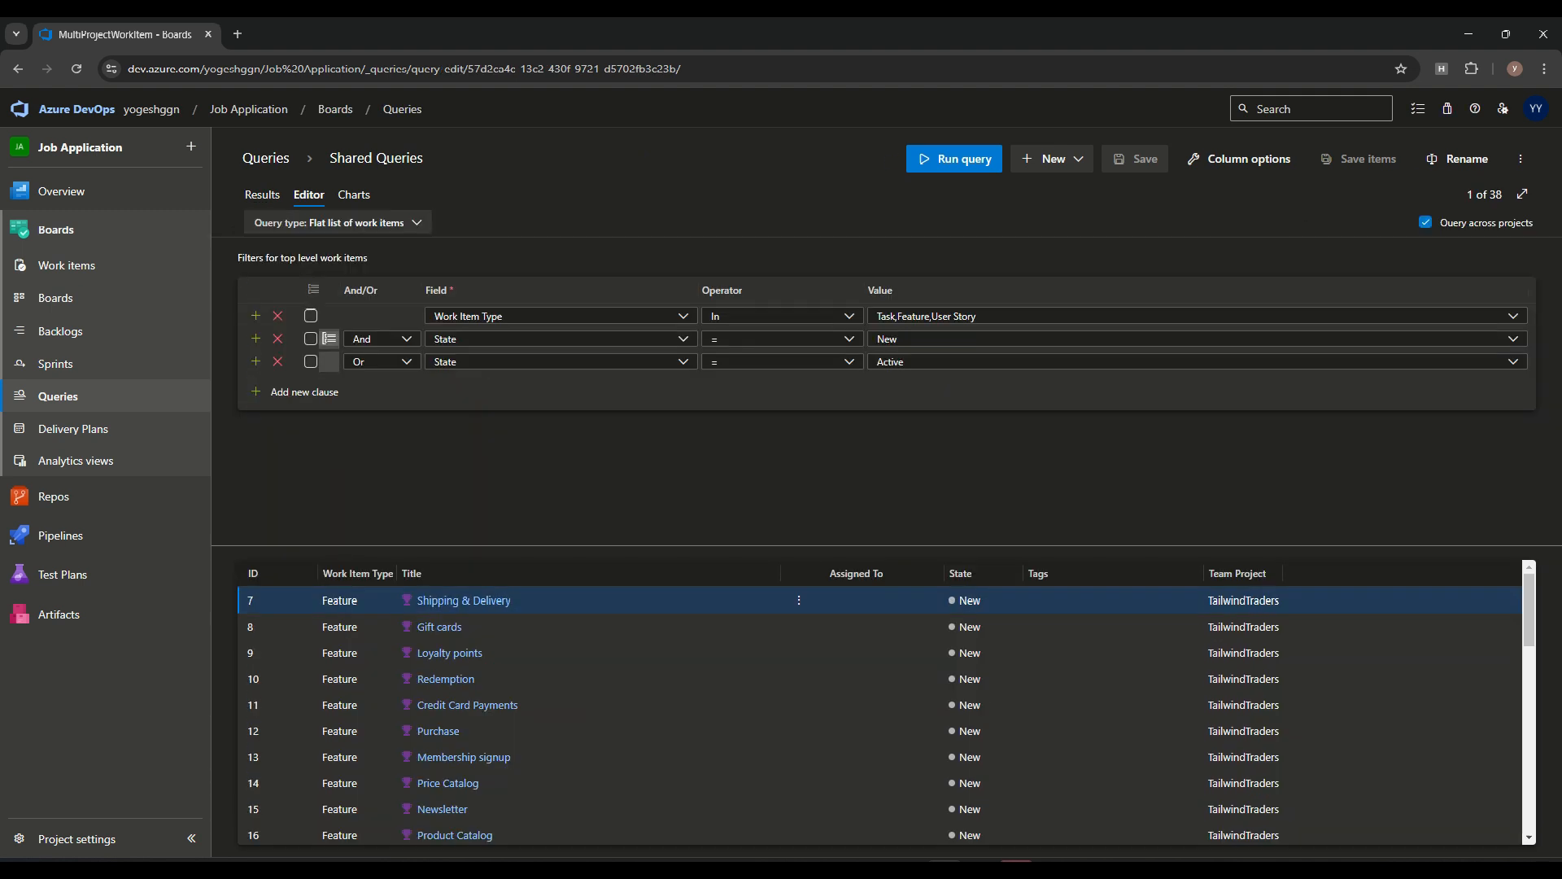
{"action": "left_click", "coordinate": [262, 194]}
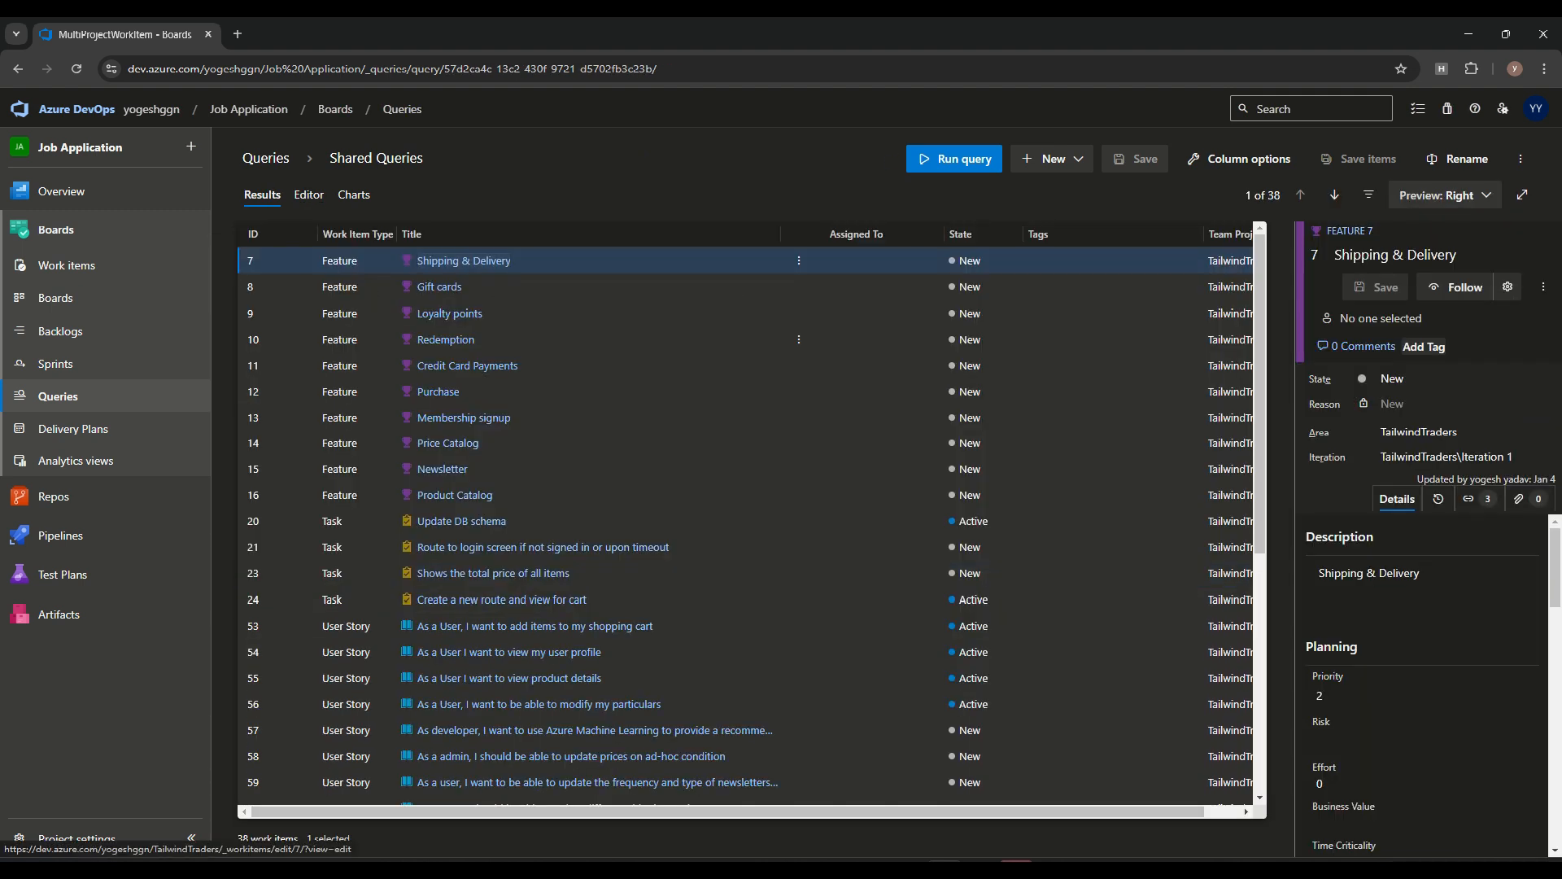
{"action": "left_click", "coordinate": [439, 287]}
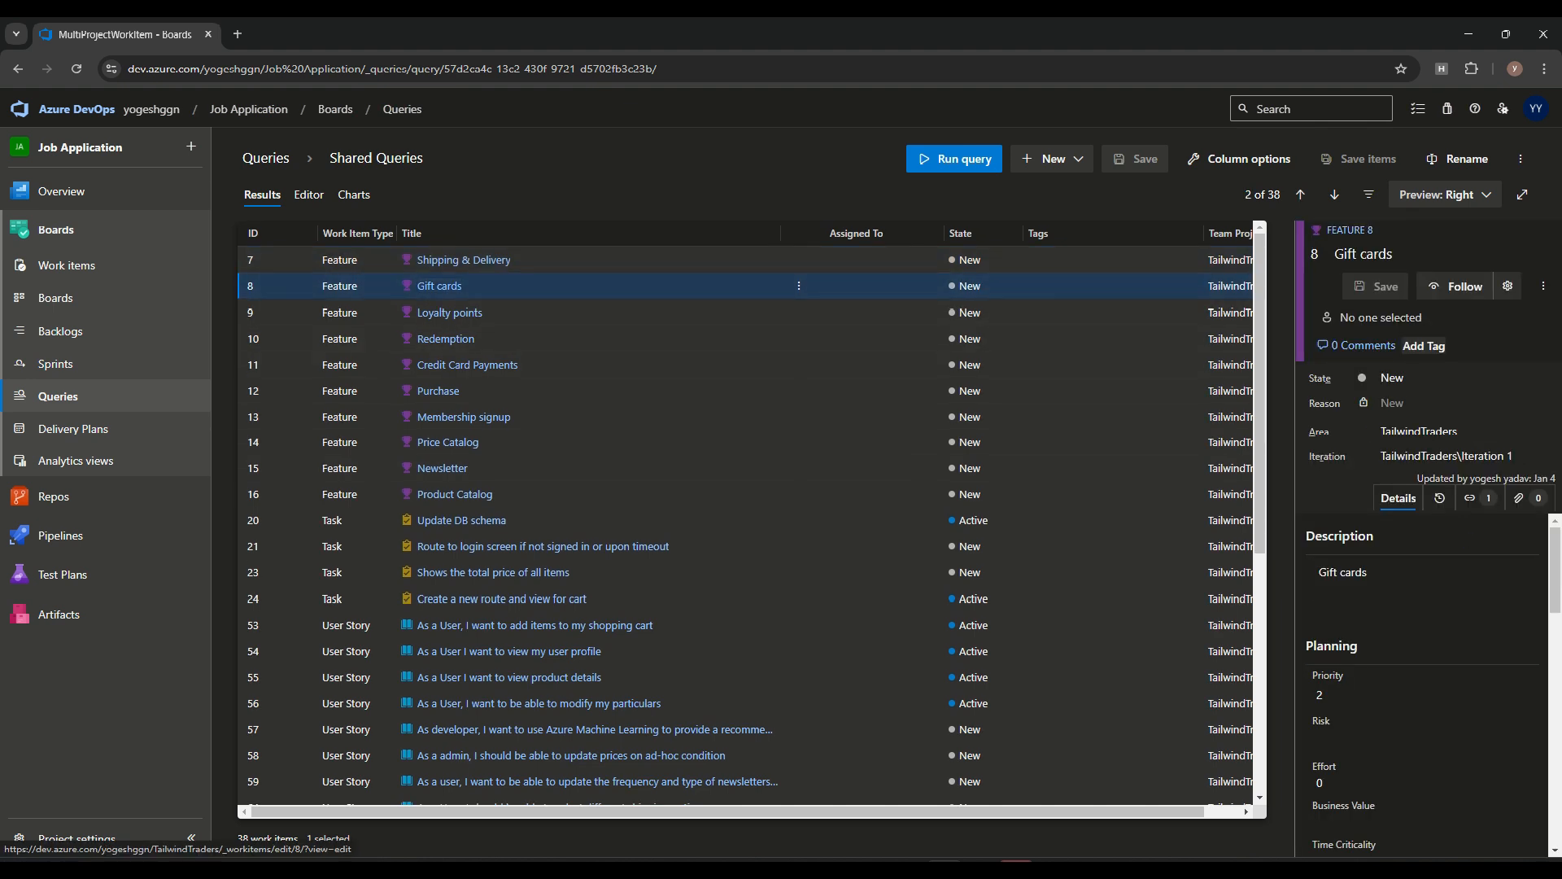
{"action": "mouse_move", "coordinate": [1294, 443]}
{"action": "left_mouse_down"}
{"action": "mouse_move", "coordinate": [994, 444]}
{"action": "mouse_move", "coordinate": [1292, 444]}
{"action": "left_mouse_up"}
{"action": "left_click", "coordinate": [308, 195]}
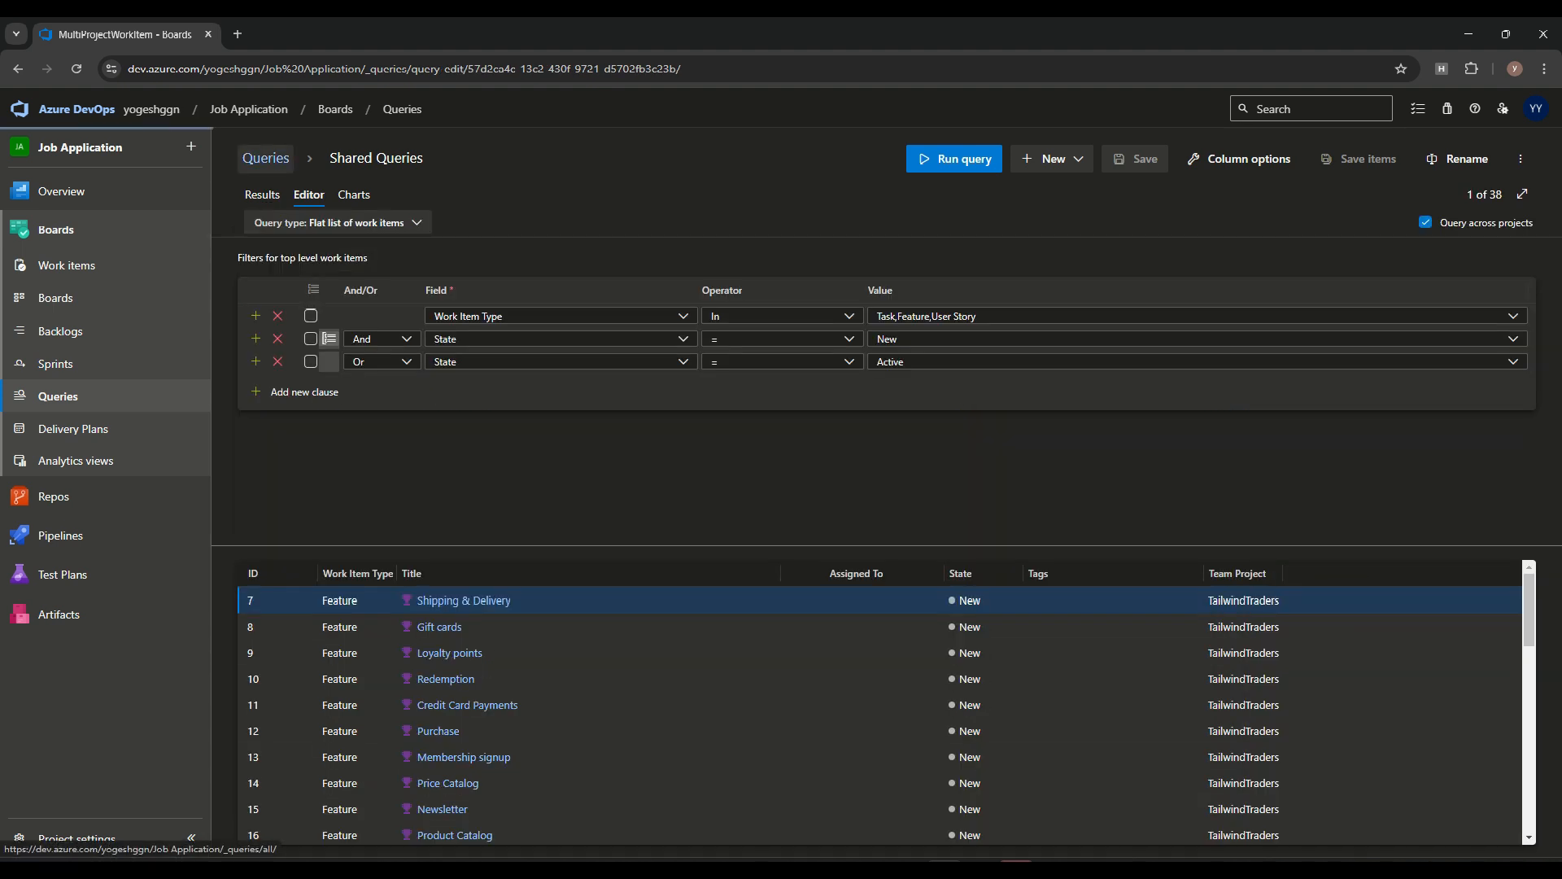
Move MultiProjectWorkItem into the SharedQueery folder under Shared Queries
{"action": "left_click", "coordinate": [267, 158]}
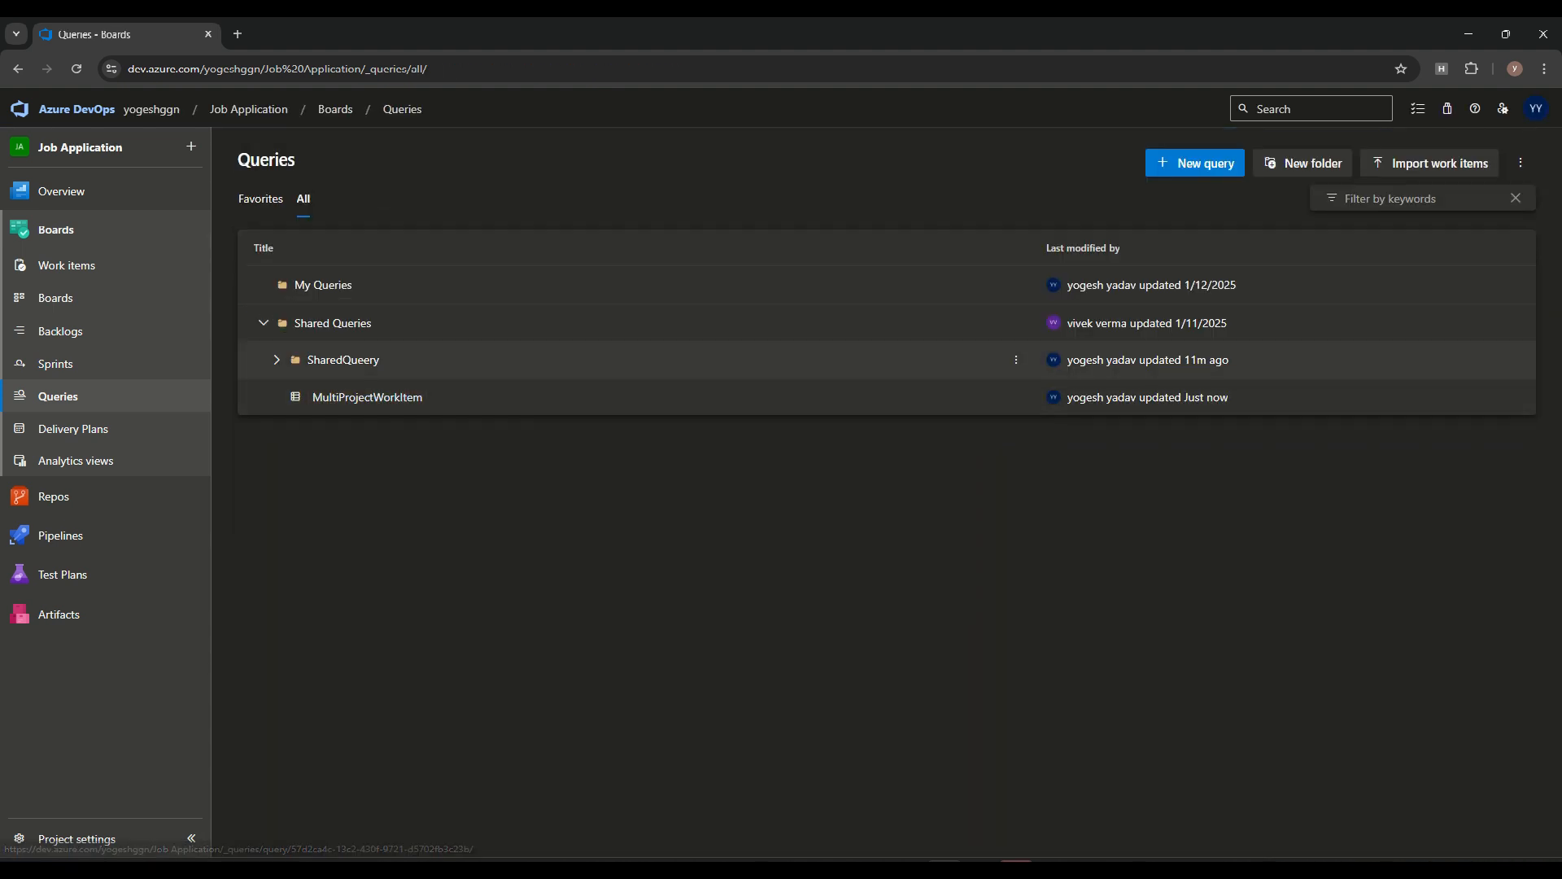
{"action": "left_click", "coordinate": [276, 359]}
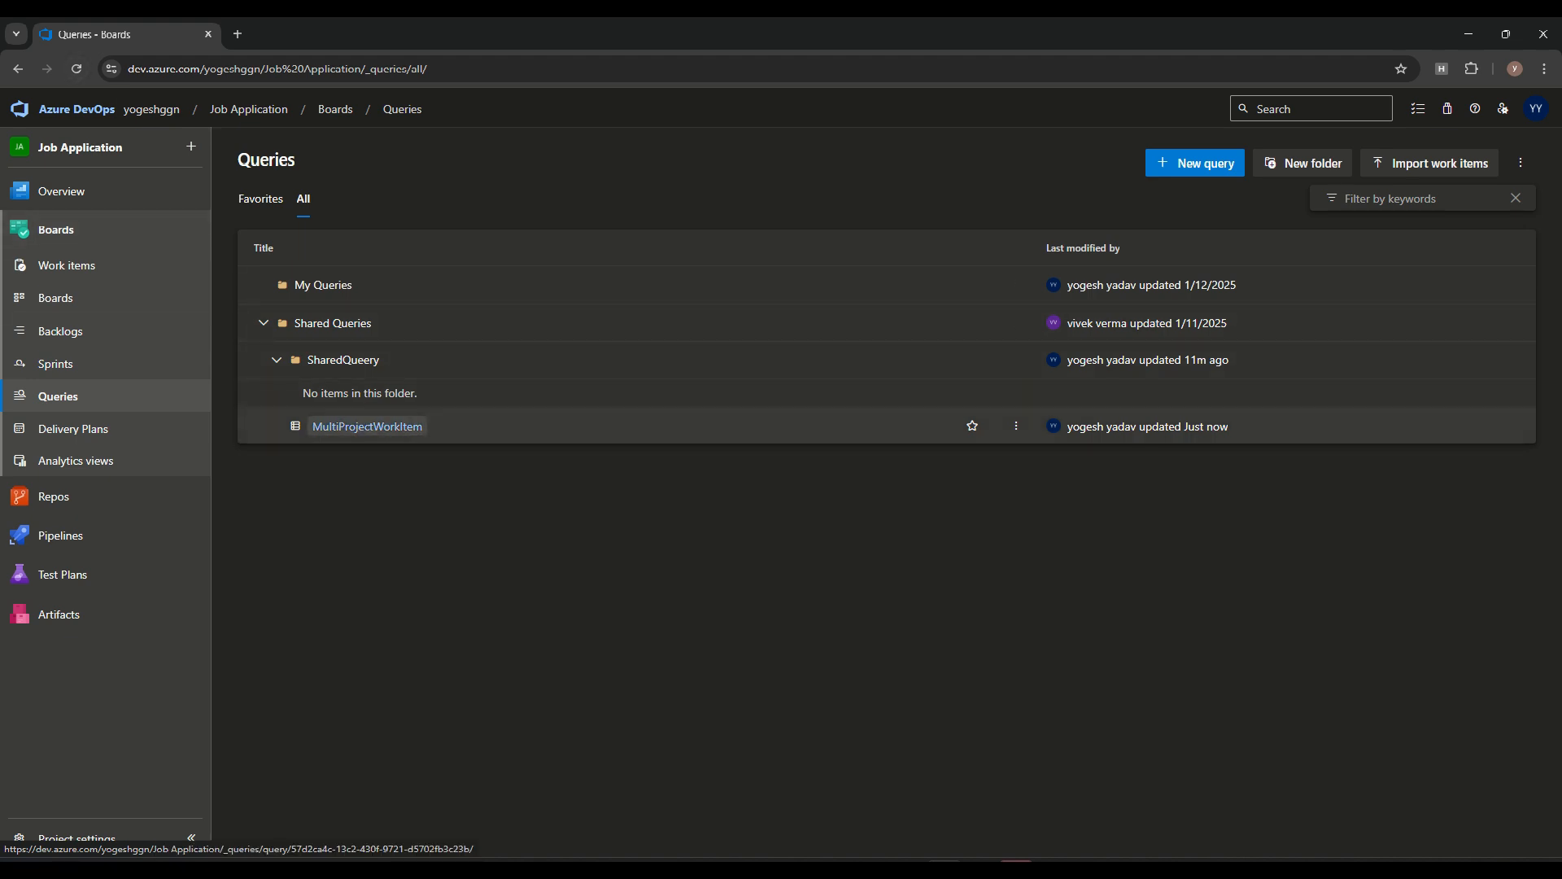
{"action": "left_click_drag", "start_coordinate": [367, 427], "coordinate": [390, 391]}
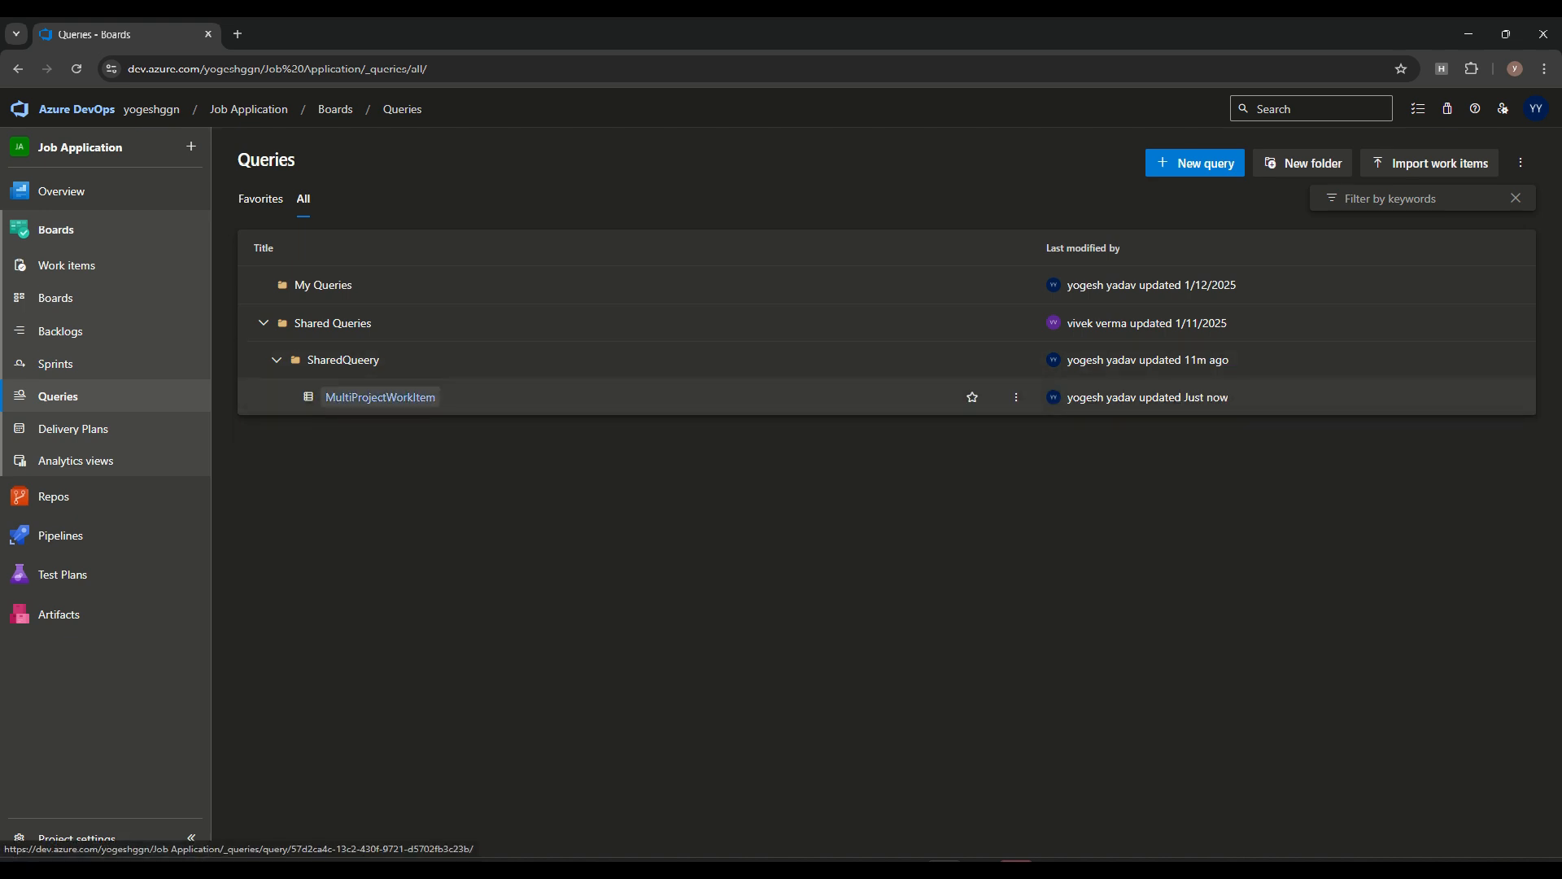
Open MultiProjectWorkItem, return to its SharedQueery folder and mark the query as a favorite
{"action": "left_click", "coordinate": [380, 397]}
{"action": "left_click", "coordinate": [506, 160]}
{"action": "left_click", "coordinate": [711, 278]}
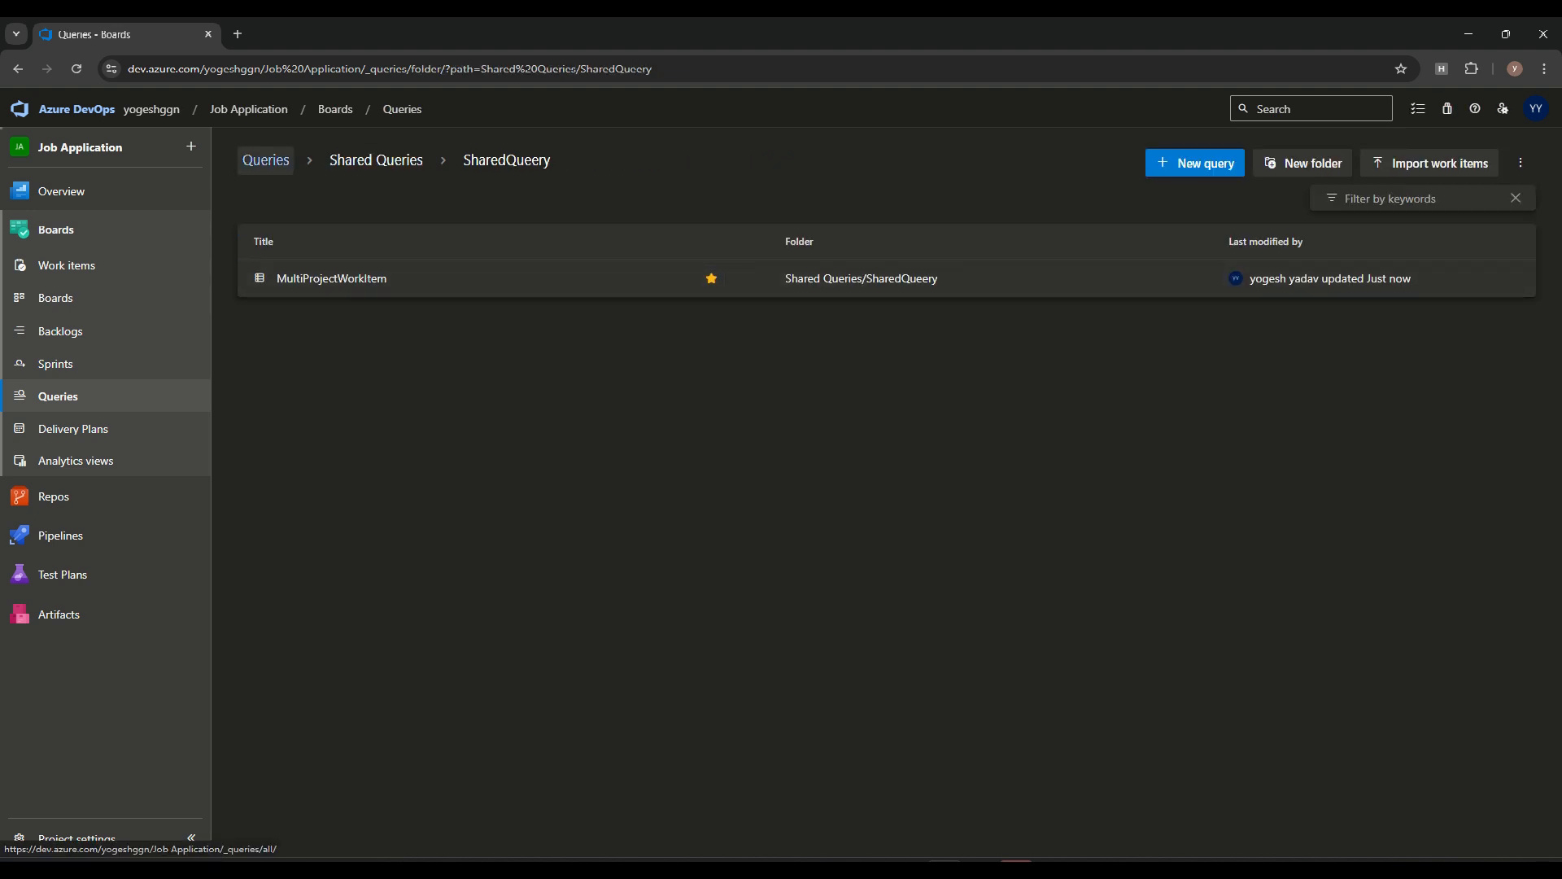
Show the favorite queries and run MultiProjectWorkItem from that list
{"action": "left_click", "coordinate": [266, 160]}
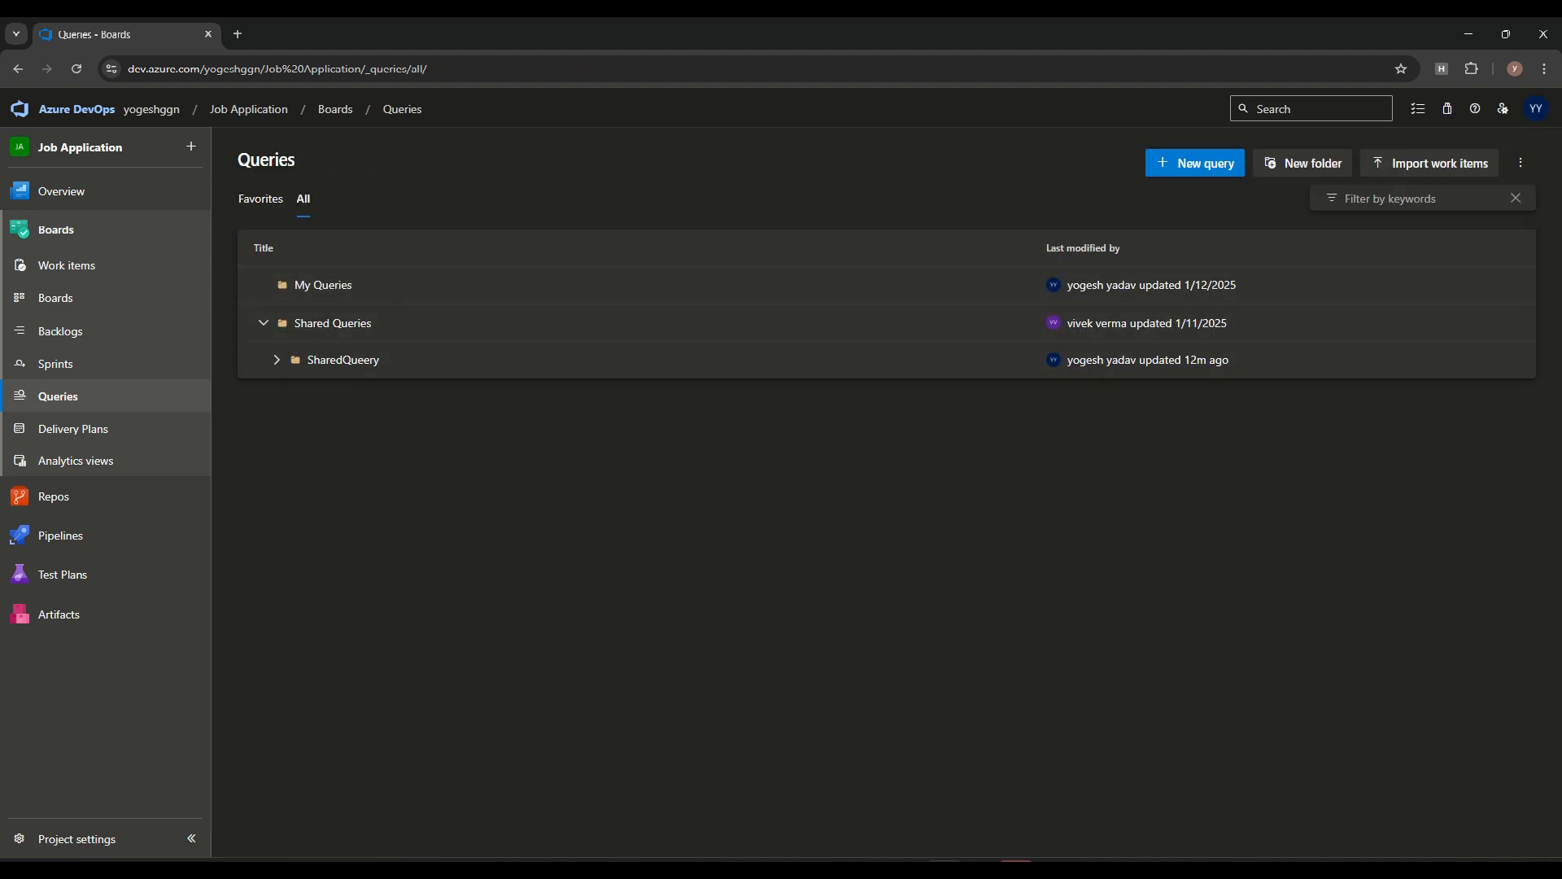
{"action": "left_click", "coordinate": [260, 198]}
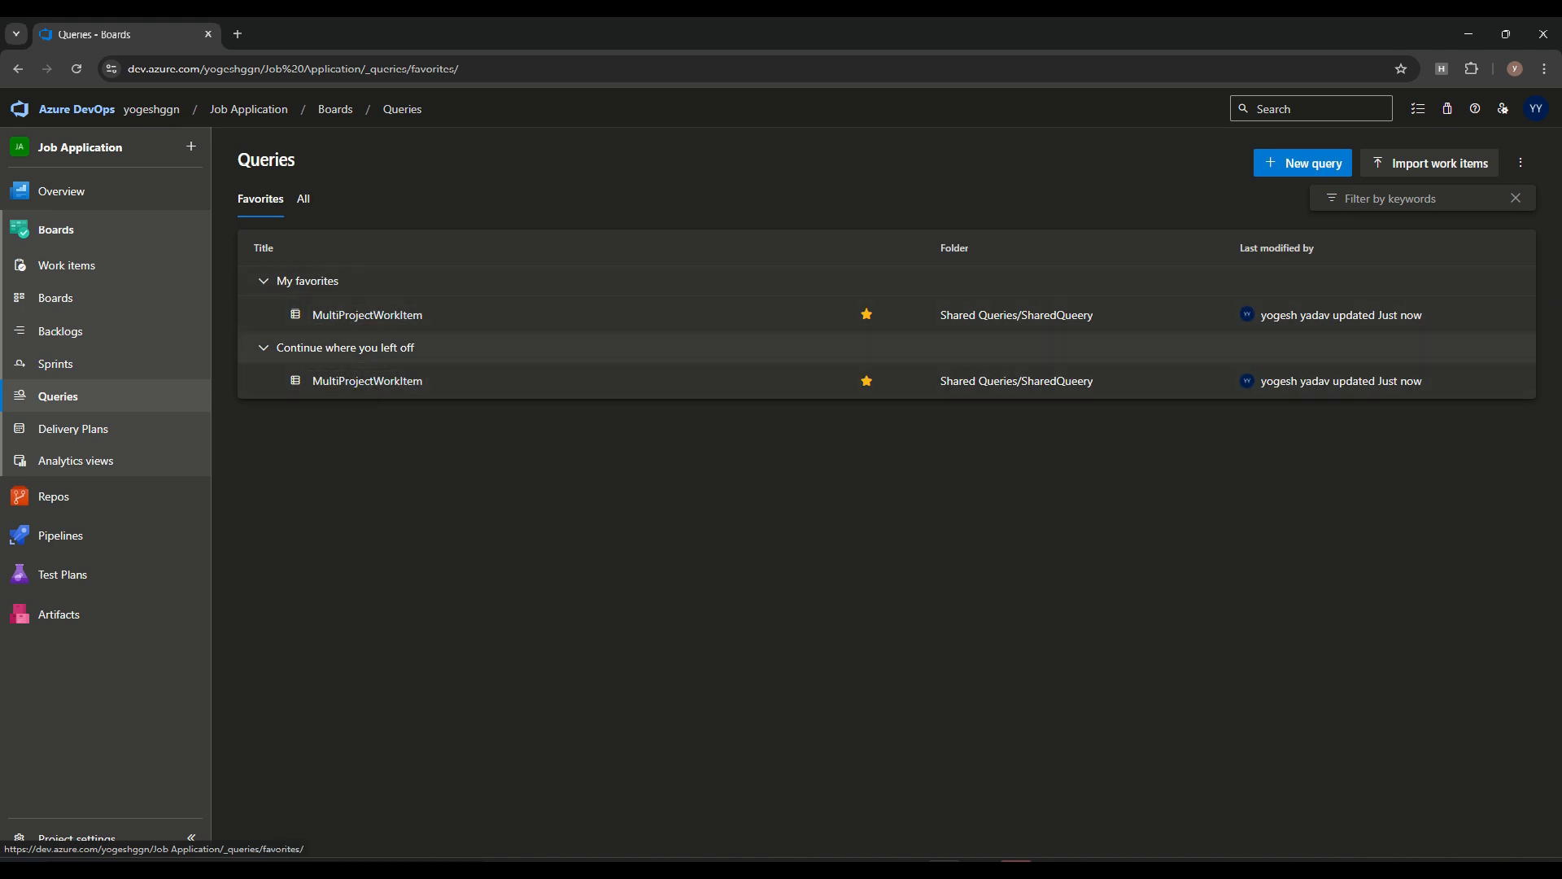
{"action": "left_click", "coordinate": [909, 381]}
{"action": "left_click", "coordinate": [782, 416]}
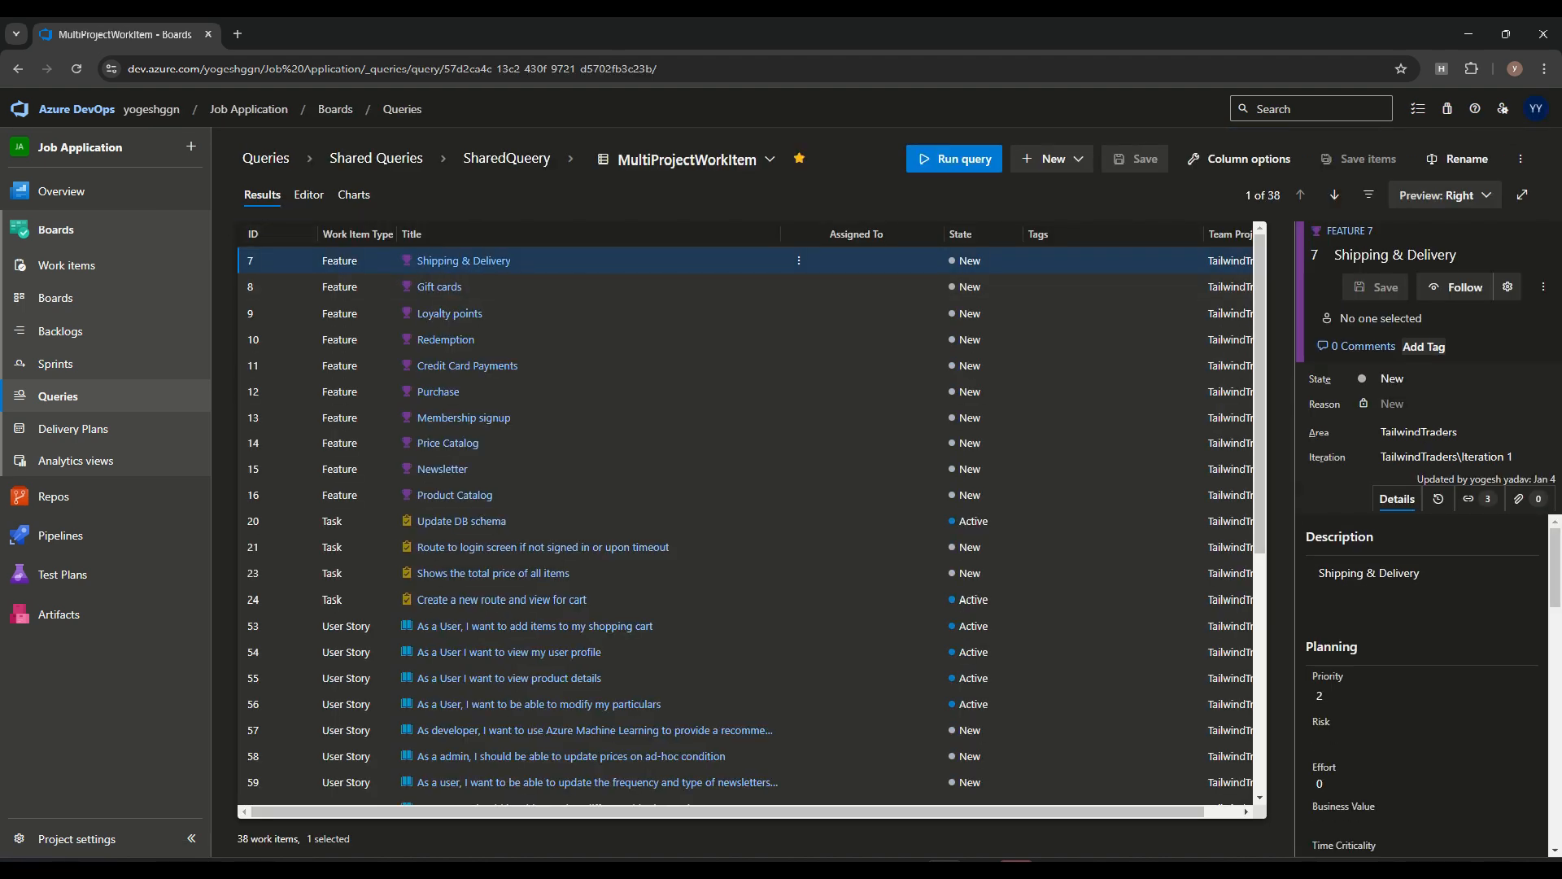
Return to the favorite queries and add MultiProjectWorkItem to the Backend Team's favorites
{"action": "left_click", "coordinate": [266, 157]}
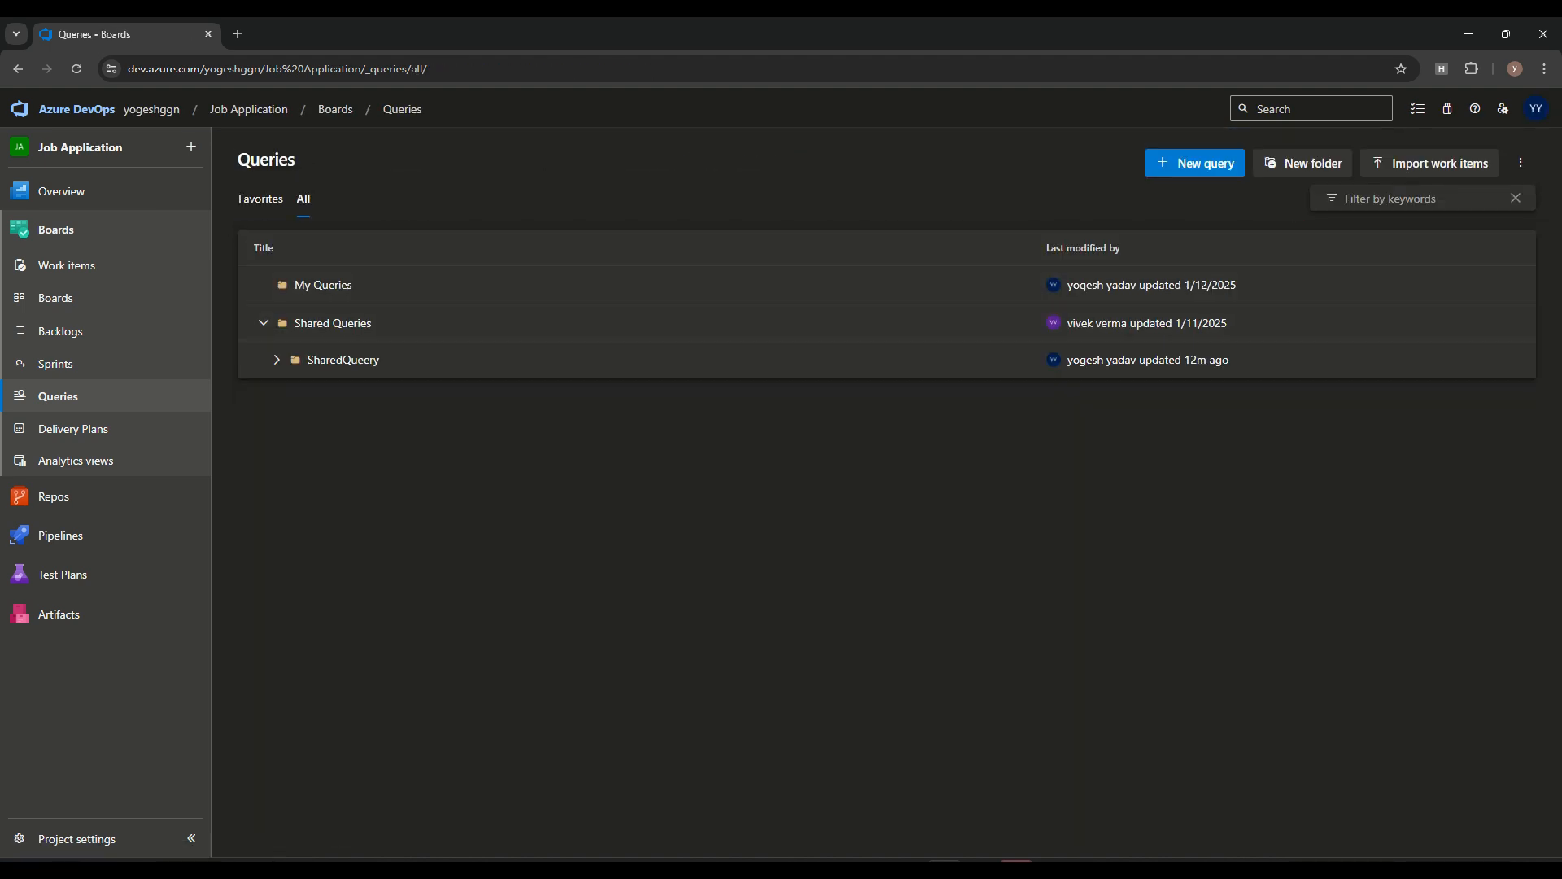
{"action": "left_click", "coordinate": [261, 198]}
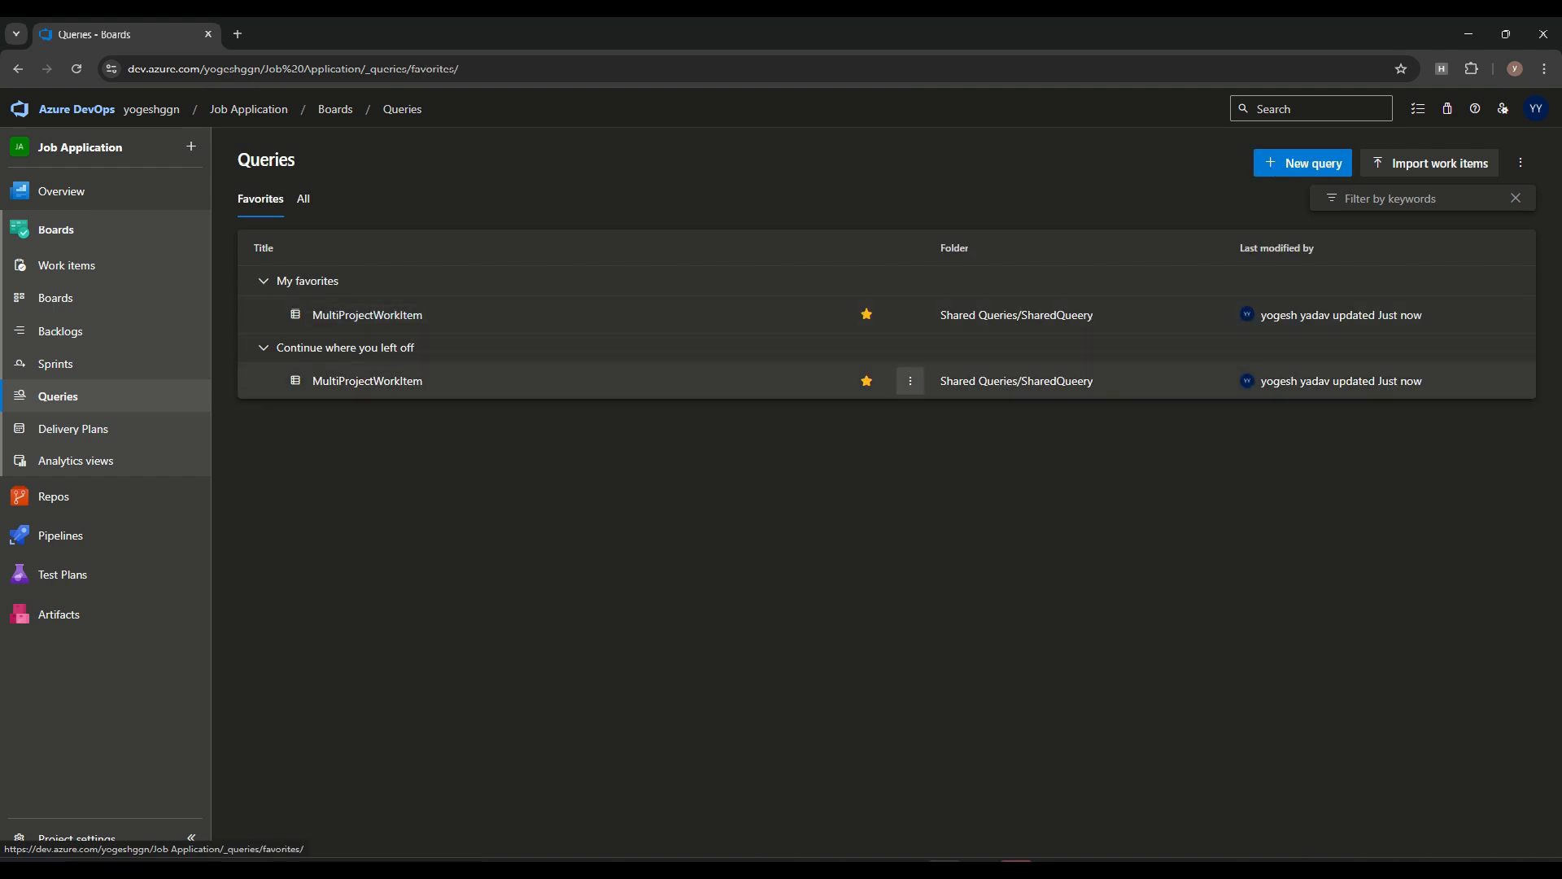
{"action": "left_click", "coordinate": [910, 381]}
{"action": "mouse_move", "coordinate": [813, 573]}
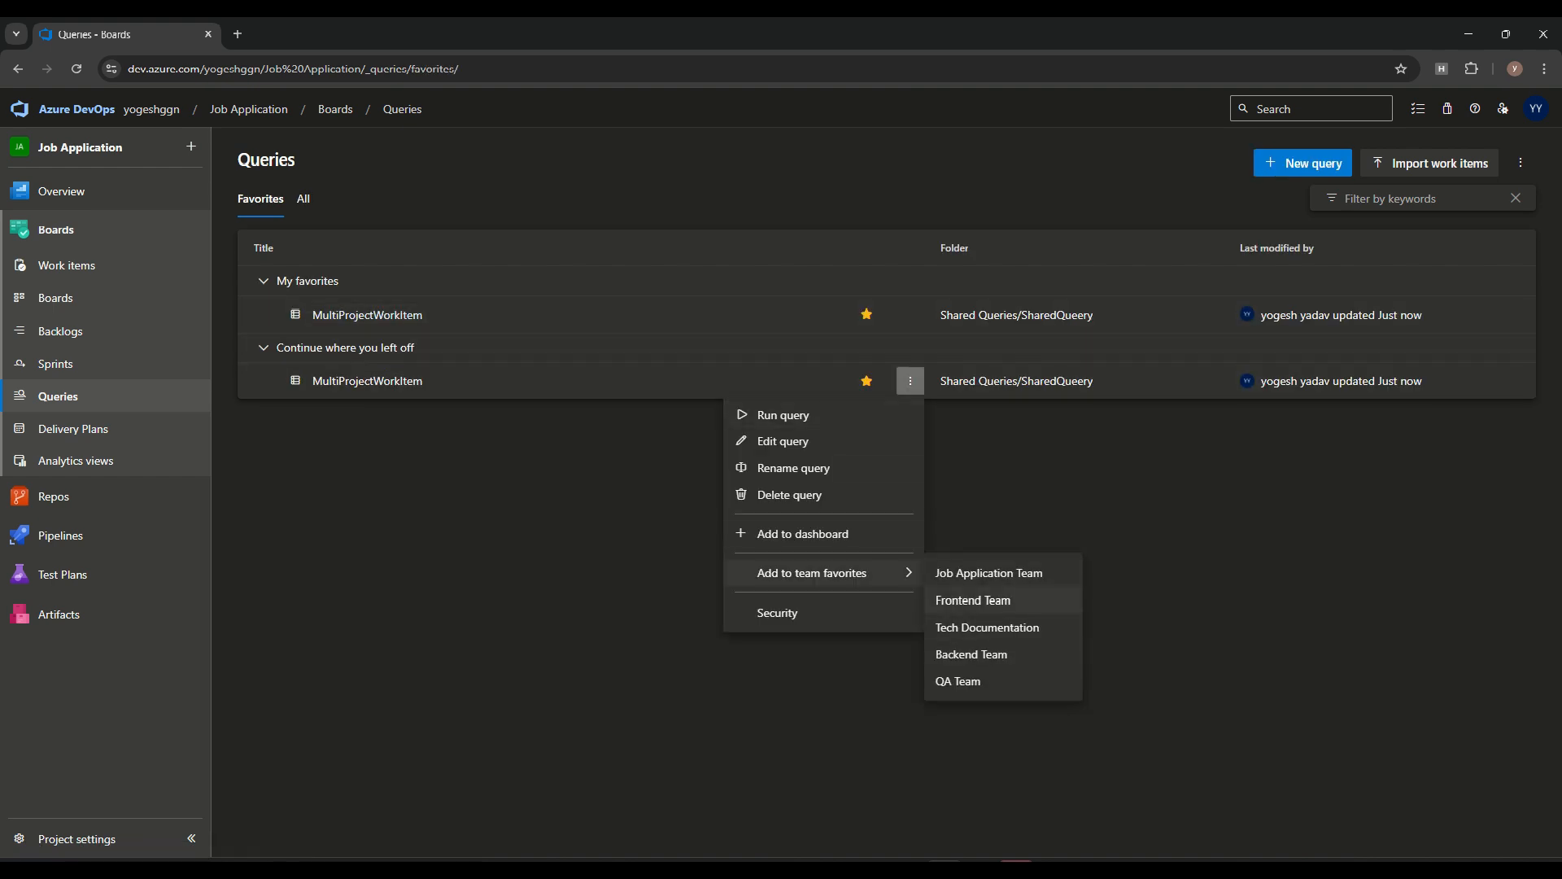
{"action": "left_click", "coordinate": [972, 654]}
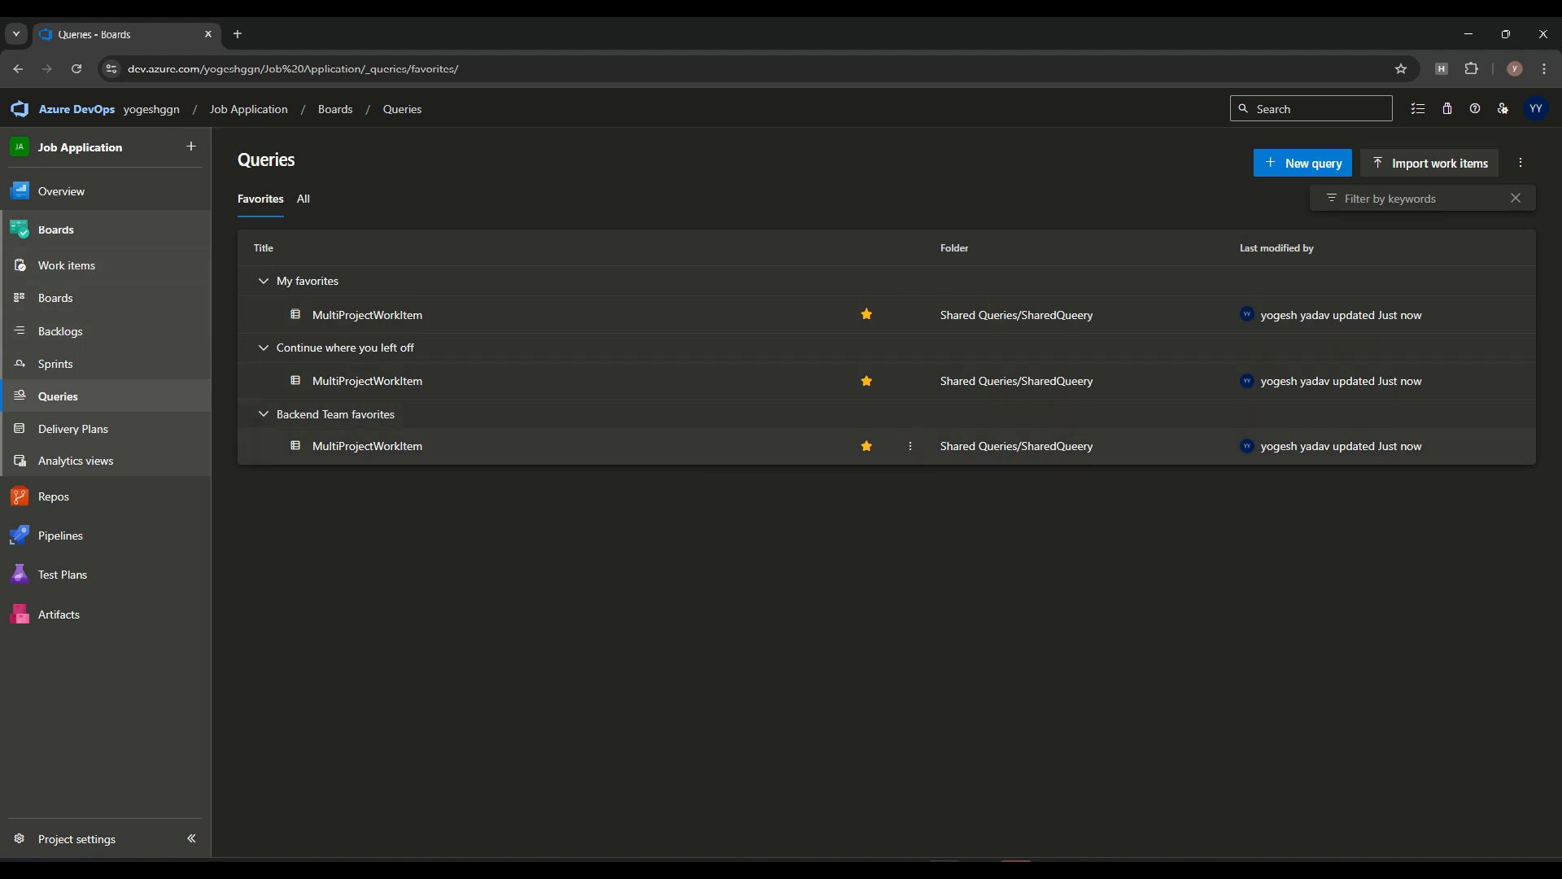
Open the security permissions of MultiProjectWorkItem and select the Backend Team group
{"action": "left_click", "coordinate": [910, 446]}
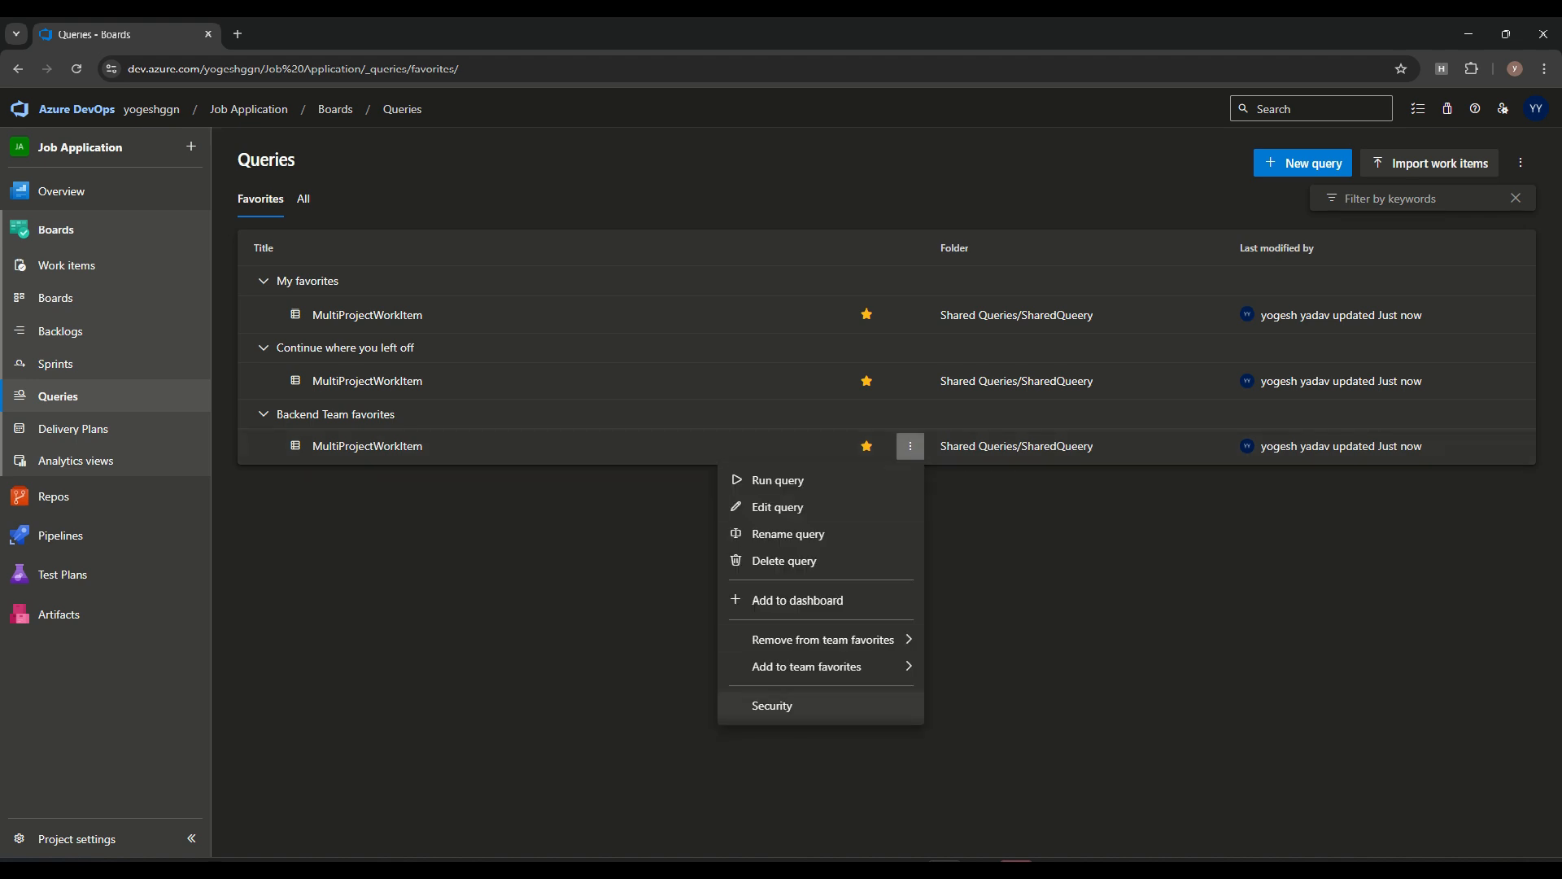
{"action": "left_click", "coordinate": [771, 706]}
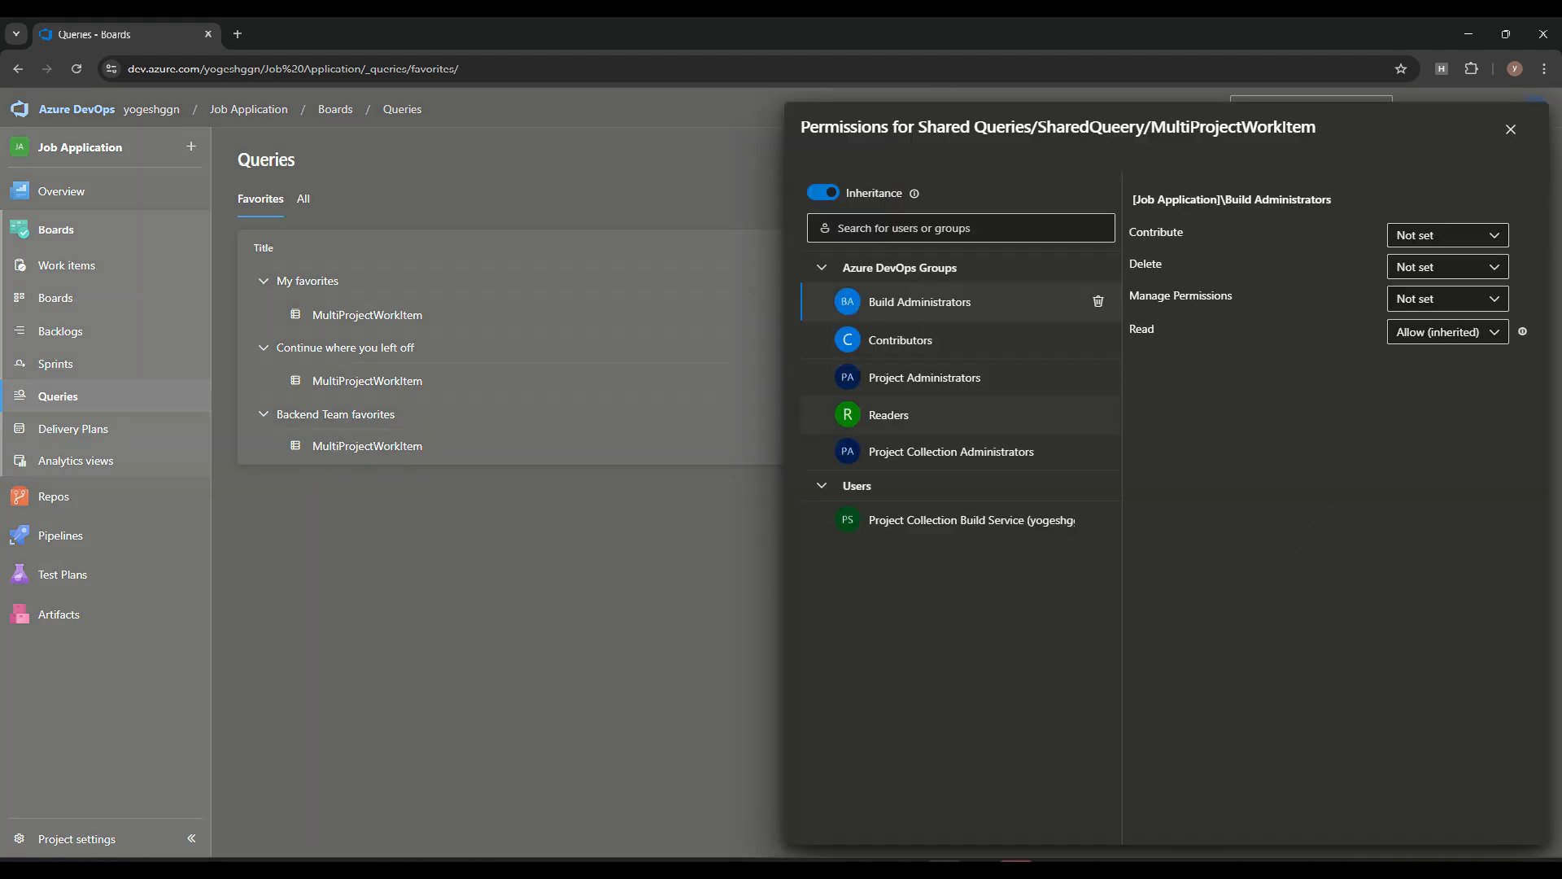
{"action": "left_click", "coordinate": [960, 229]}
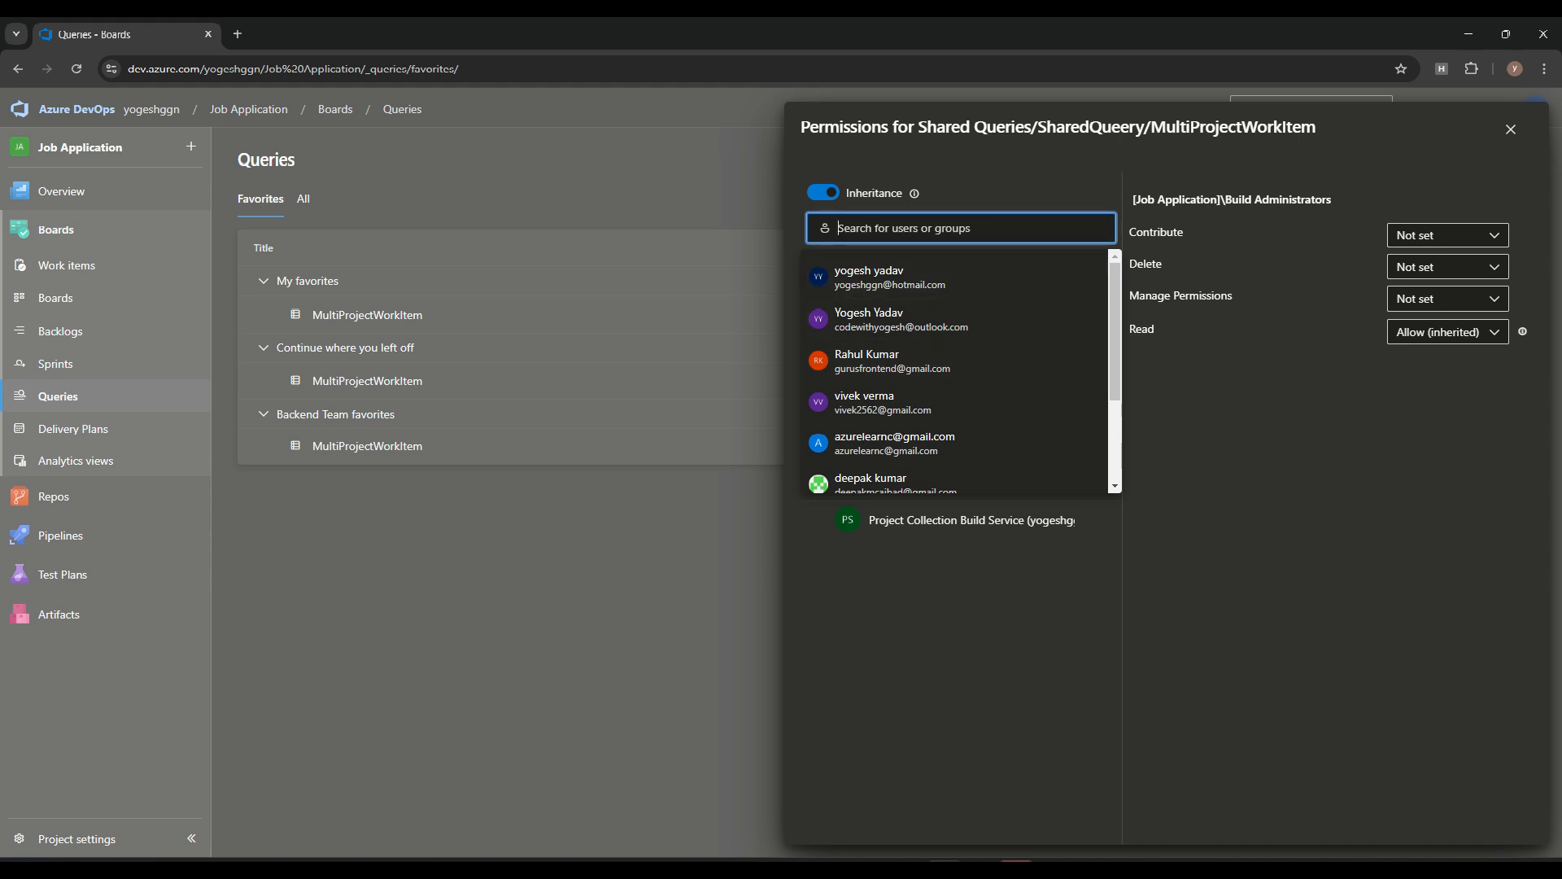
{"action": "type", "text": "Backend Team"}
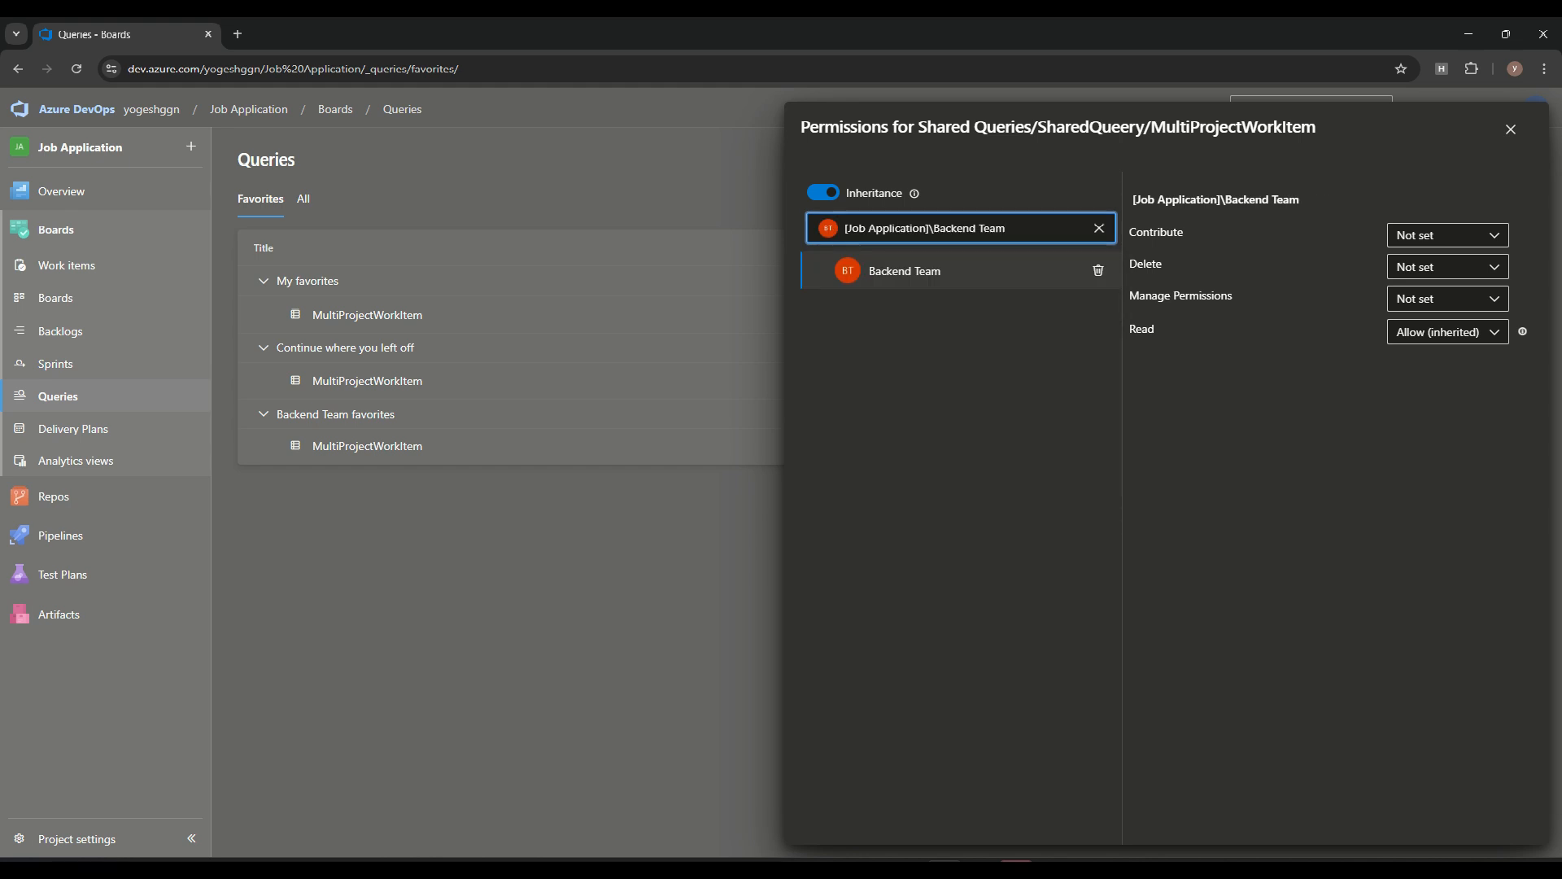
Set the Backend Team's Contribute permission to Allow, and Delete and Manage Permissions to Deny, leaving the permissions dialog closed
{"action": "left_click", "coordinate": [1447, 235]}
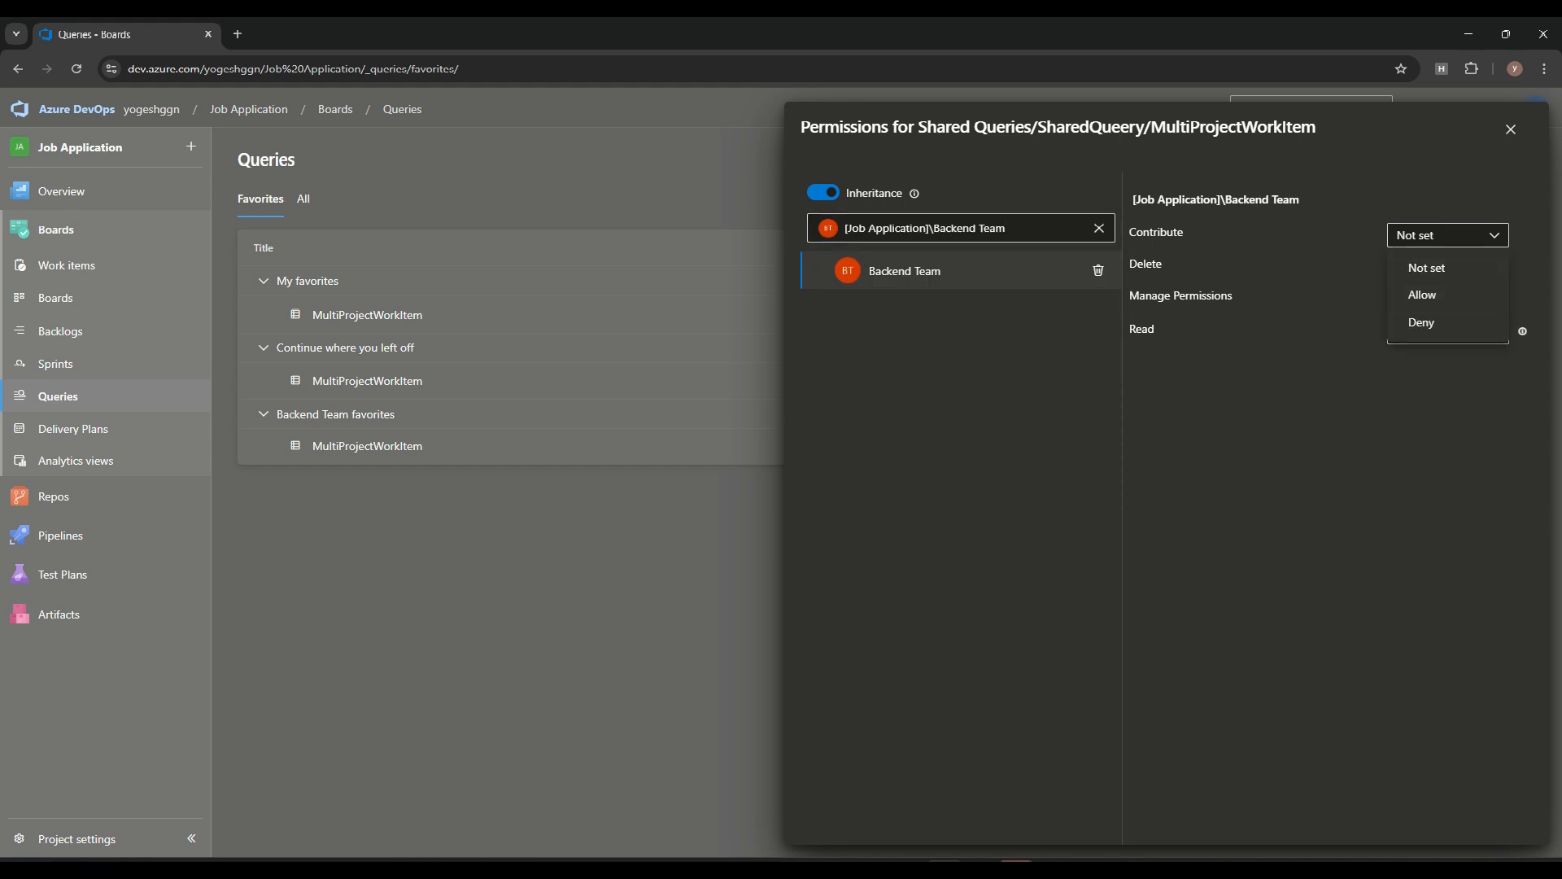
{"action": "left_click", "coordinate": [1447, 296]}
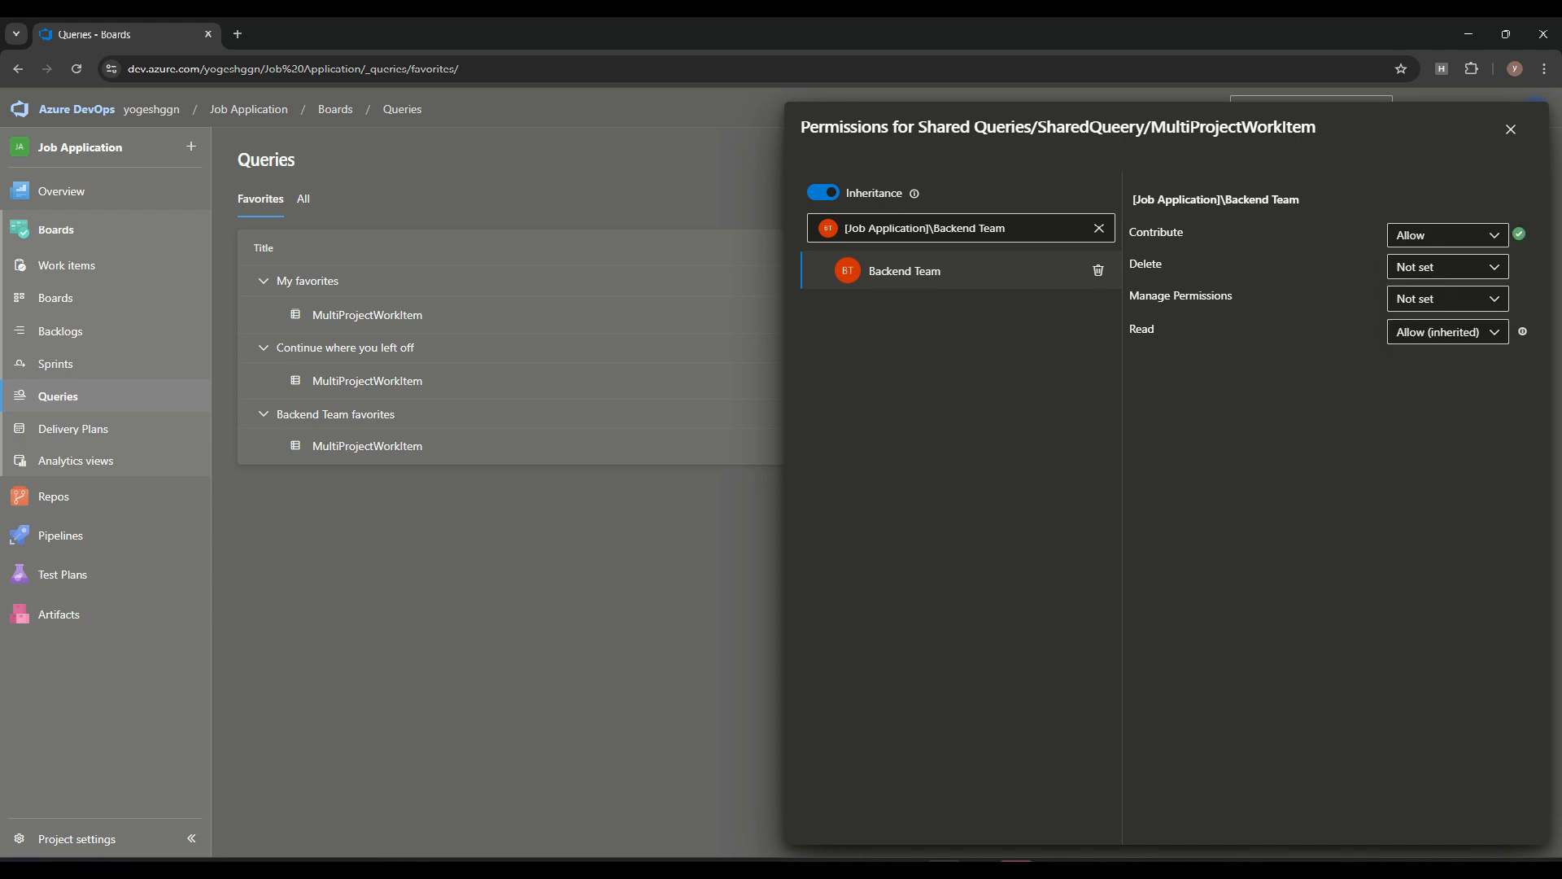
{"action": "left_click", "coordinate": [1448, 267]}
{"action": "left_click", "coordinate": [1448, 354]}
{"action": "left_click", "coordinate": [1447, 298]}
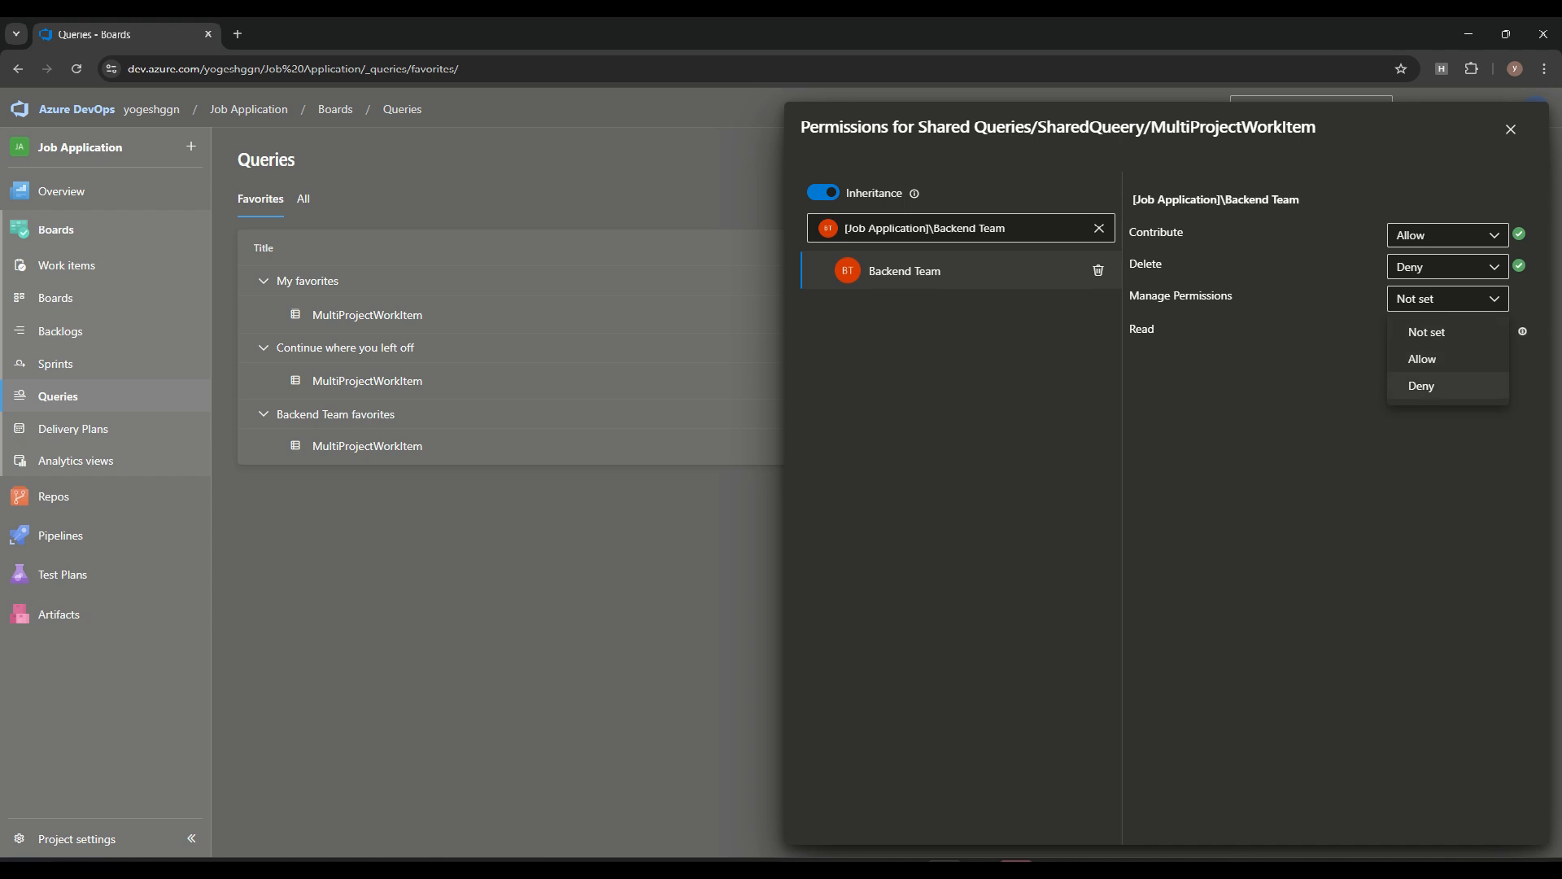
{"action": "left_click", "coordinate": [1422, 386]}
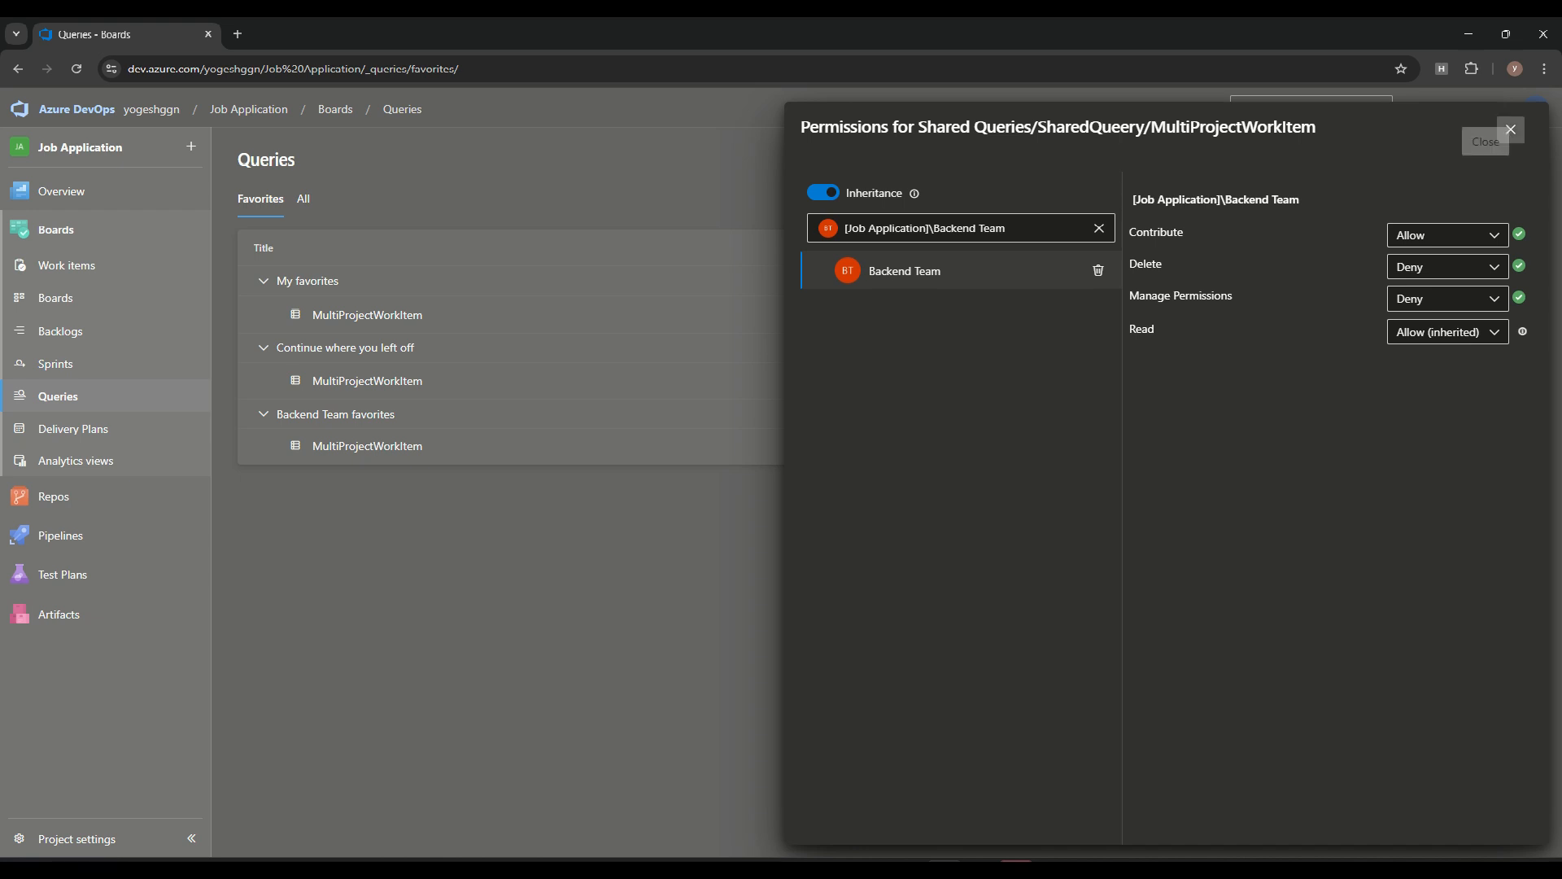
{"action": "left_click", "coordinate": [1511, 129]}
Open MultiProjectWorkItem from the SharedQueery folder, and view the form for emailing its work items without sending it
{"action": "left_click", "coordinate": [303, 199]}
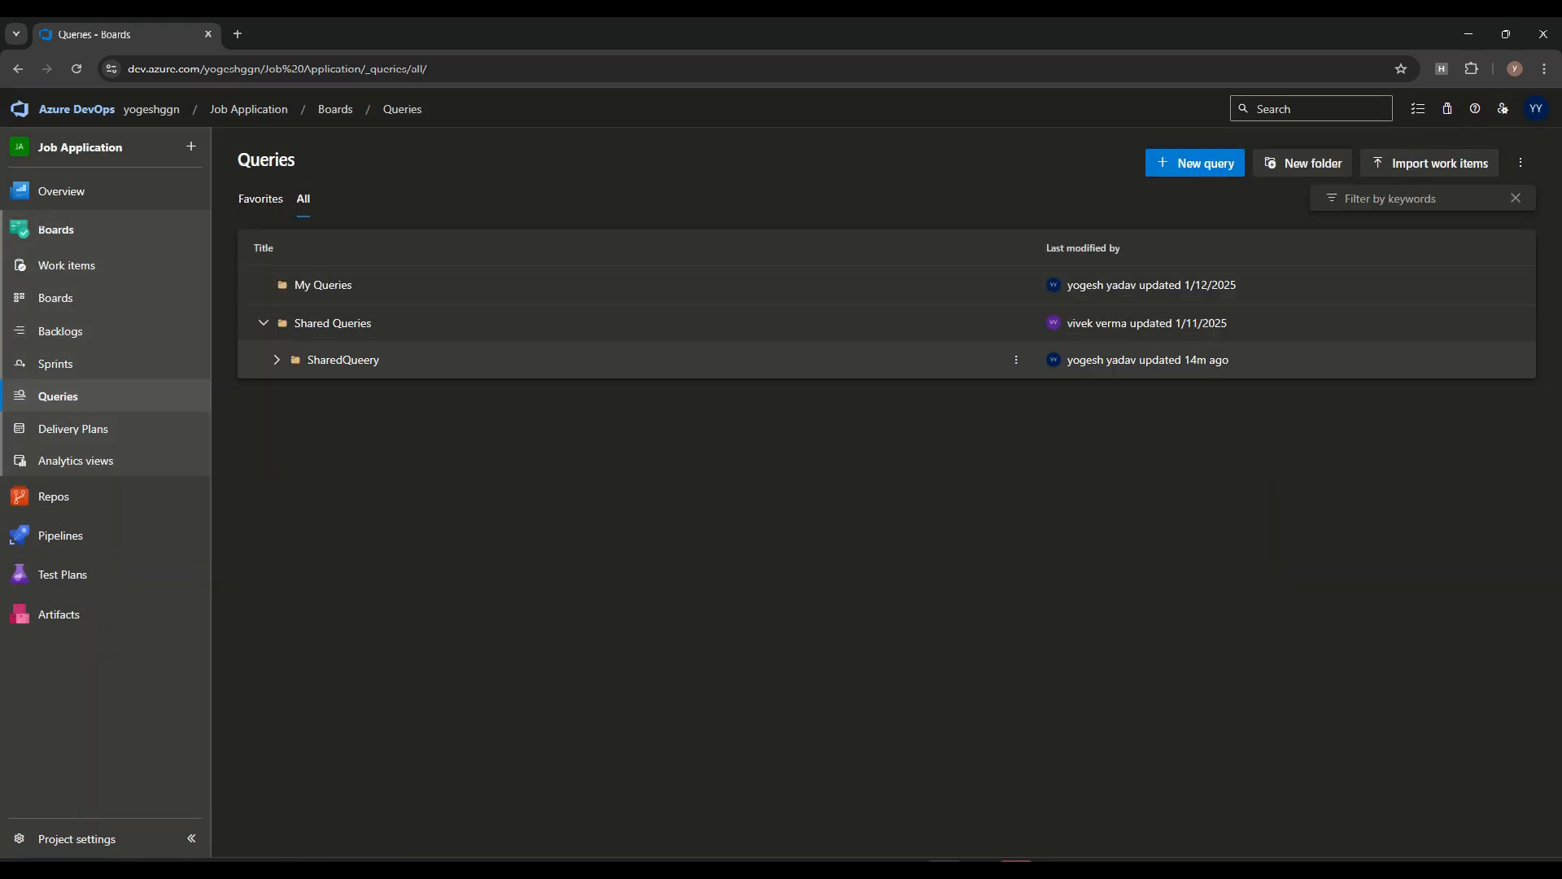
{"action": "left_click", "coordinate": [277, 360]}
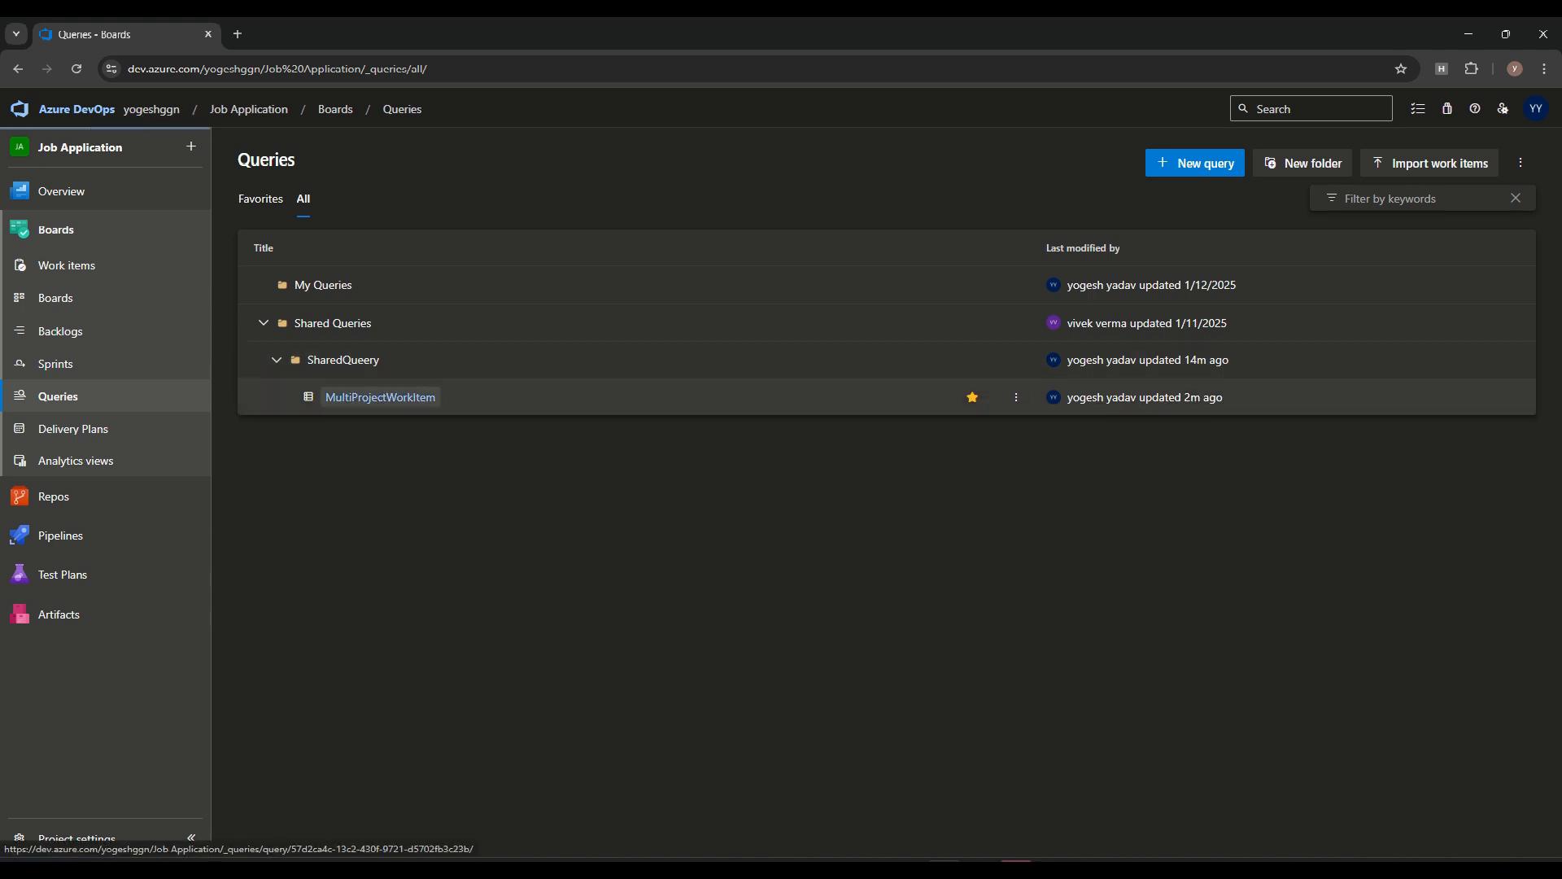
{"action": "left_click", "coordinate": [378, 396]}
{"action": "left_click", "coordinate": [1521, 159]}
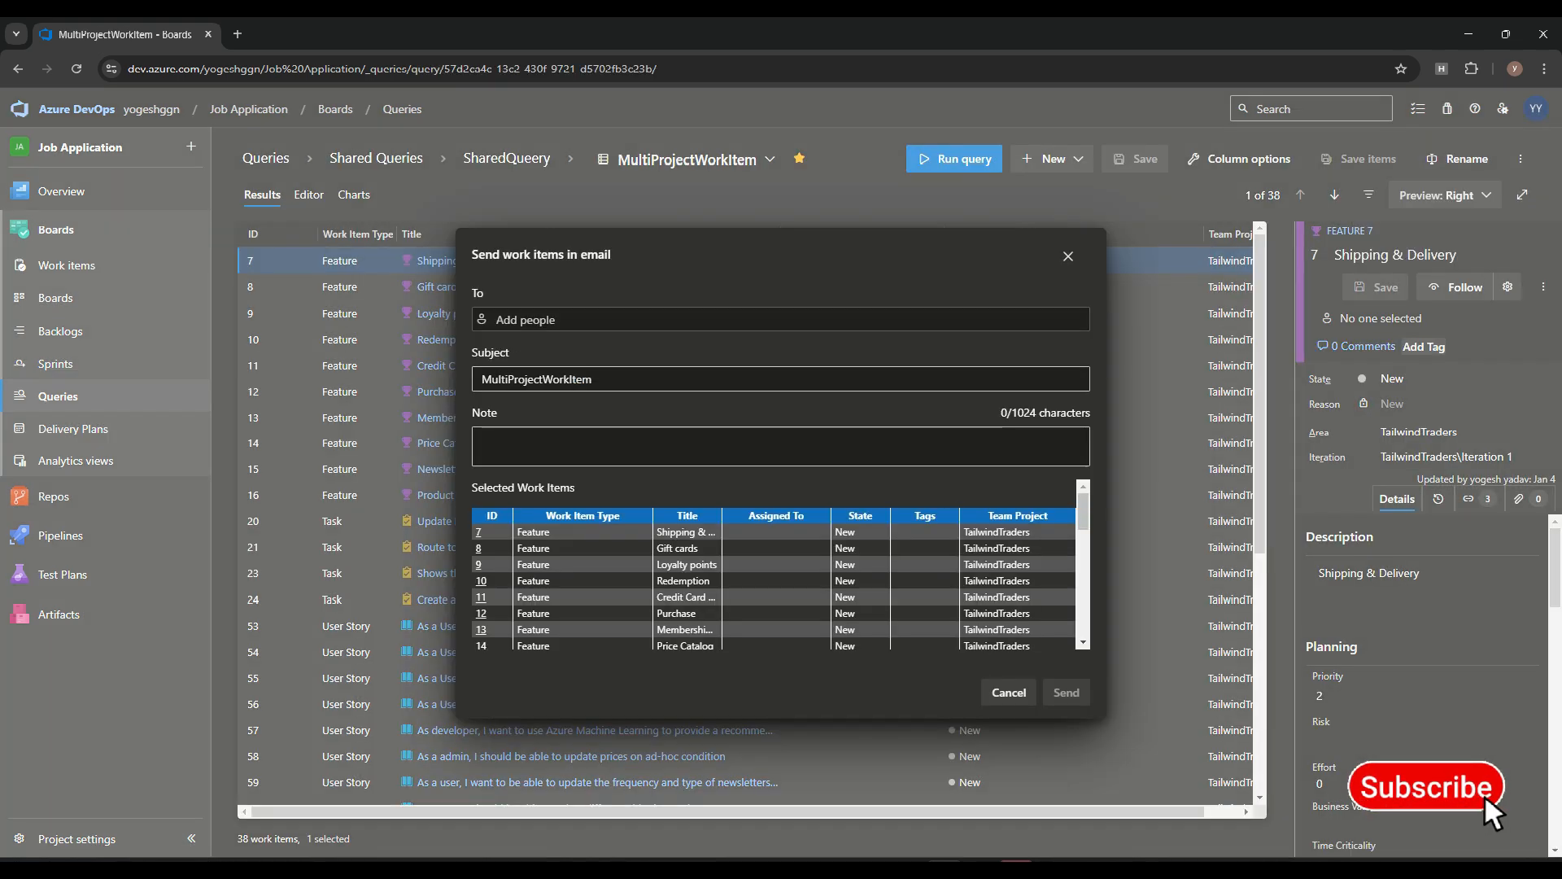
{"action": "left_click", "coordinate": [1009, 693]}
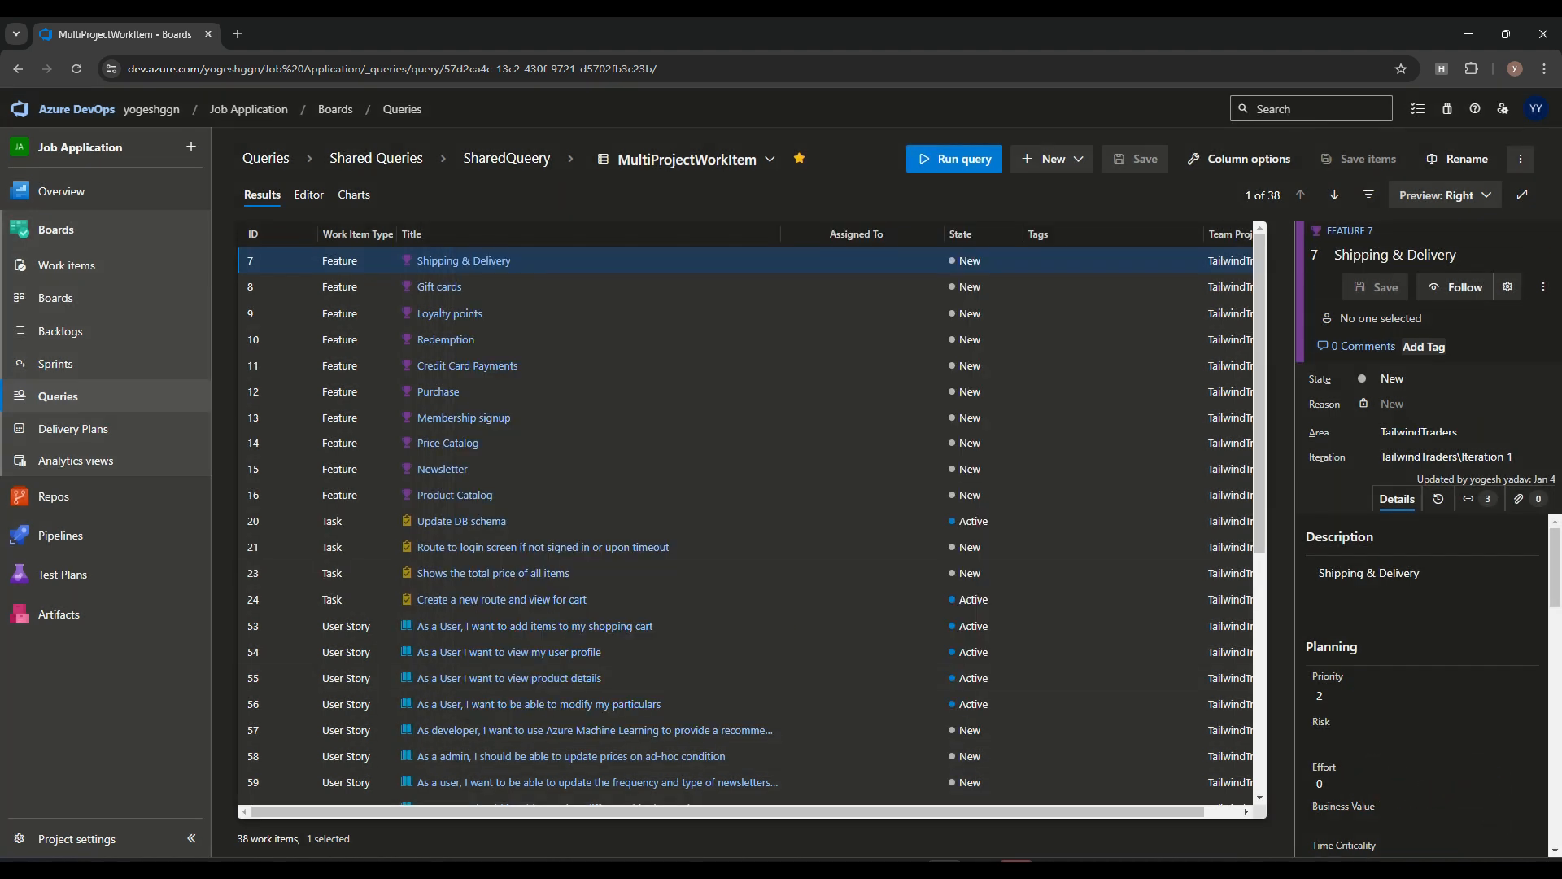
Export the MultiProjectWorkItem query results to CSV
{"action": "left_click", "coordinate": [1521, 159]}
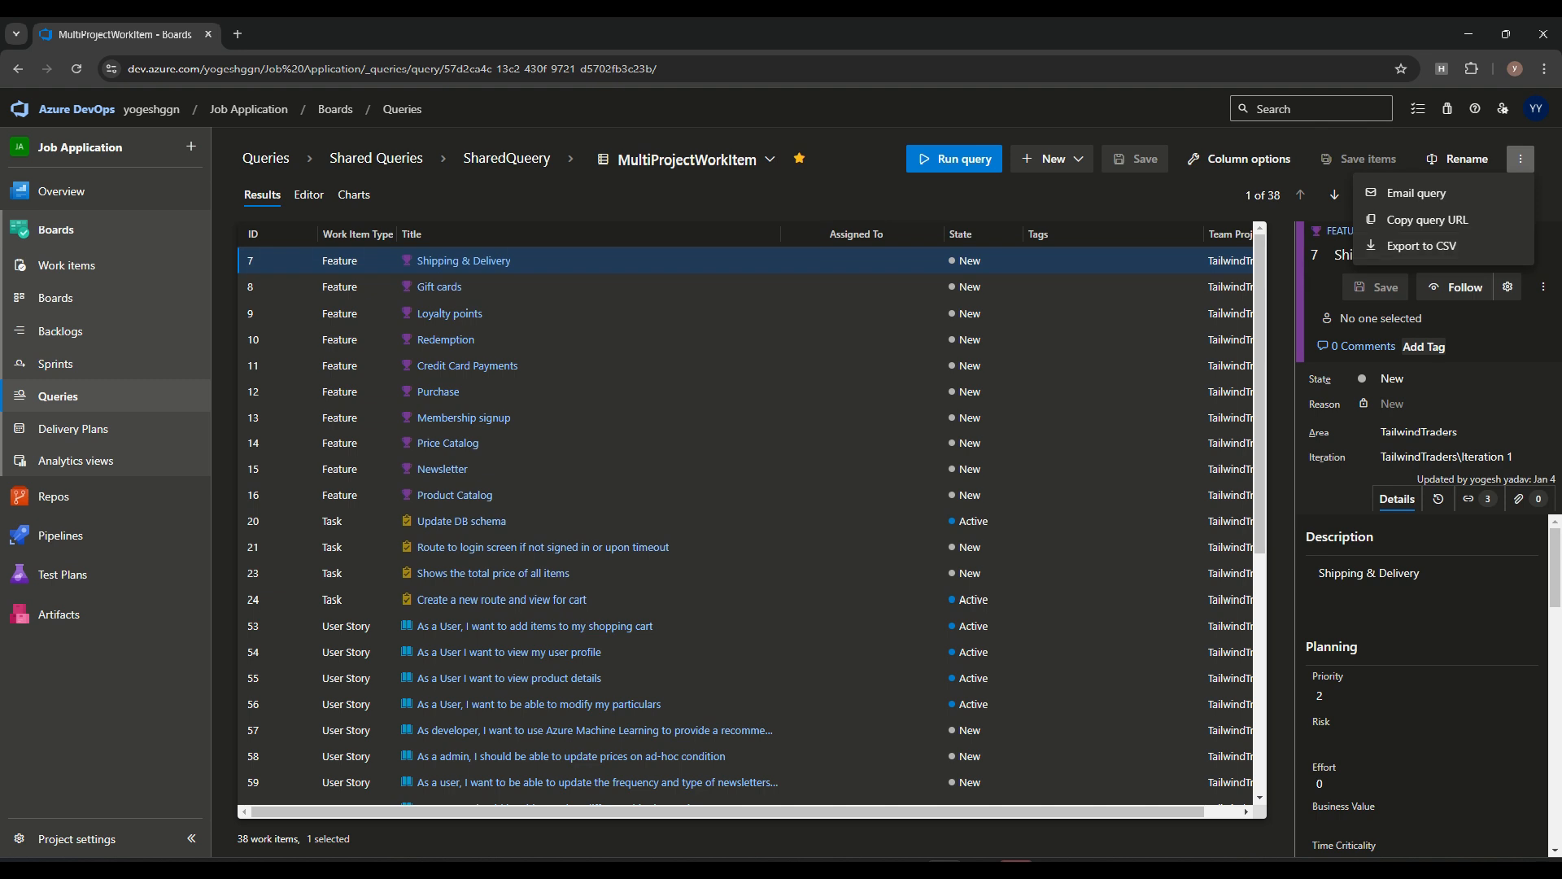
{"action": "left_click", "coordinate": [1422, 246]}
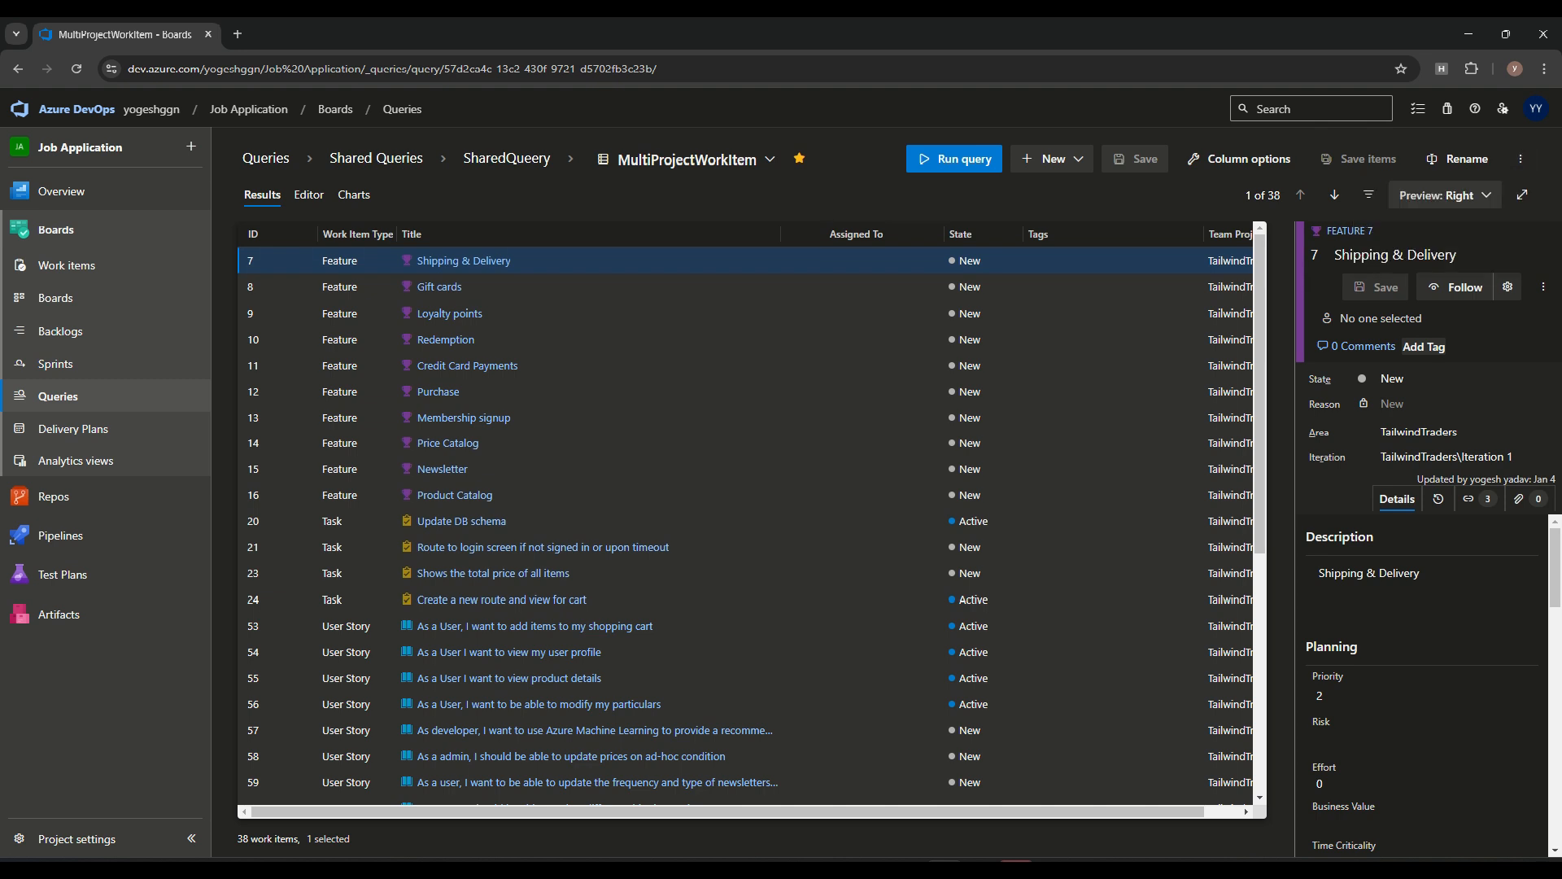
Start a new chart for the MultiProjectWorkItem query as a Bar chart named BackendTeamBarChart
{"action": "left_click", "coordinate": [309, 195]}
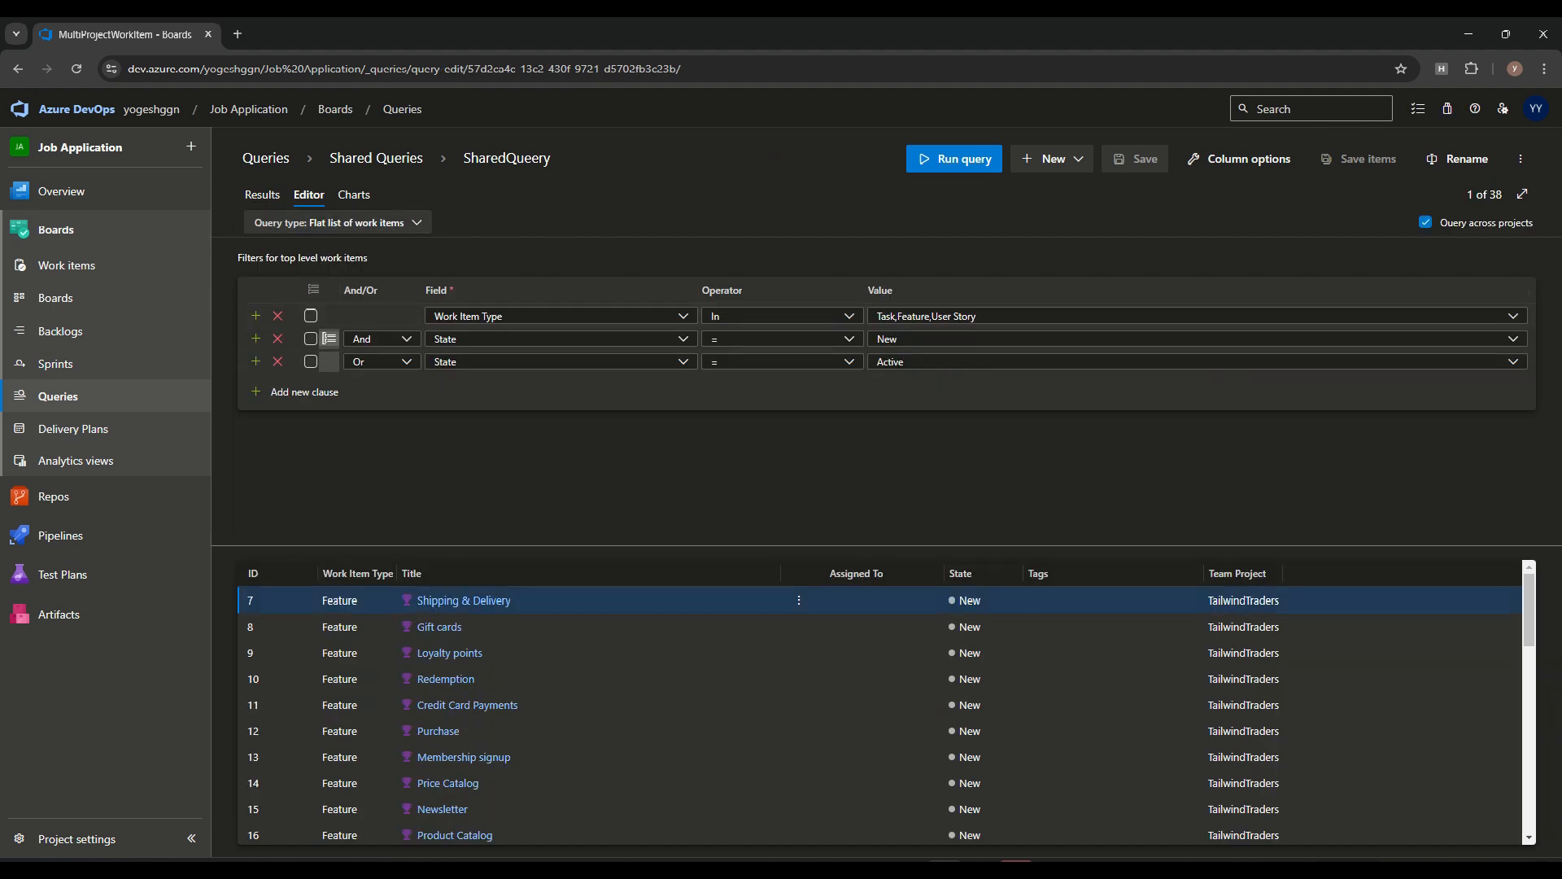
{"action": "left_click", "coordinate": [354, 195]}
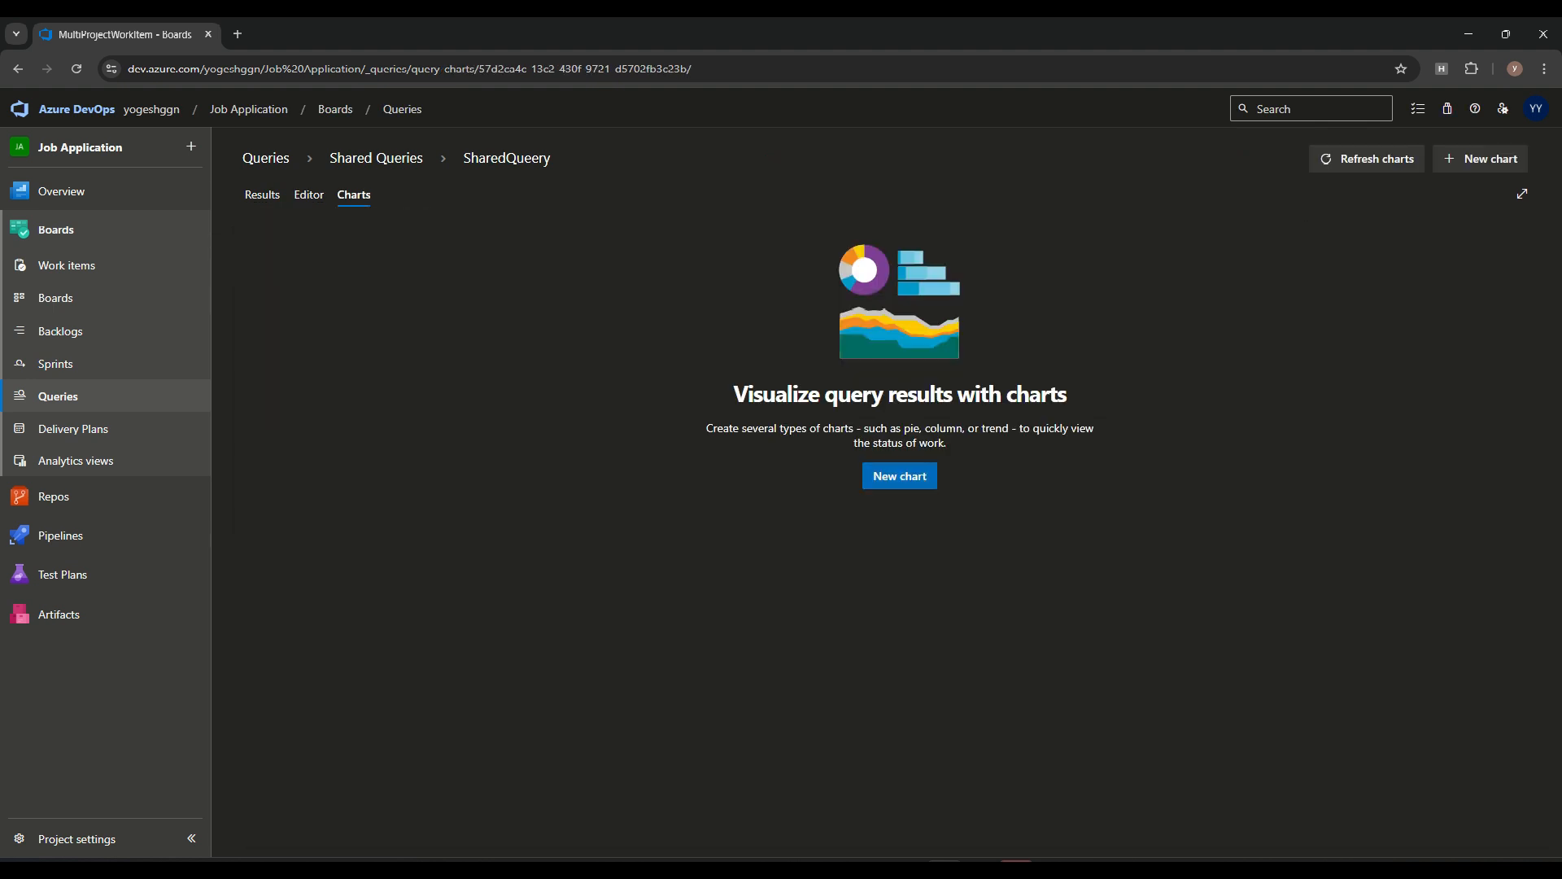
{"action": "left_click", "coordinate": [900, 476]}
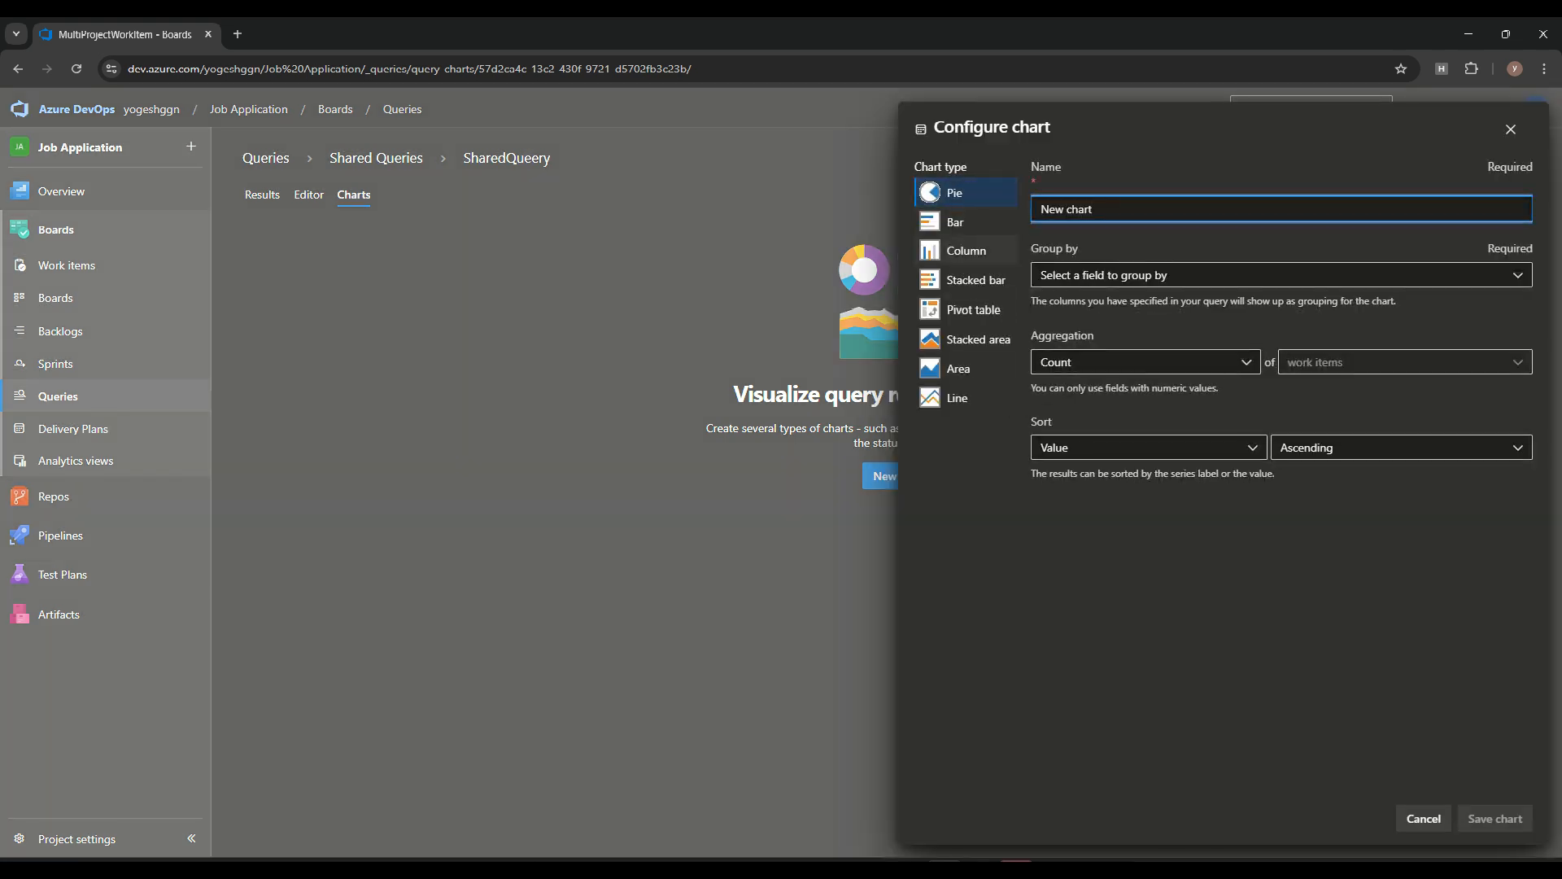
{"action": "left_click", "coordinate": [966, 222]}
{"action": "key", "text": "Tab"}
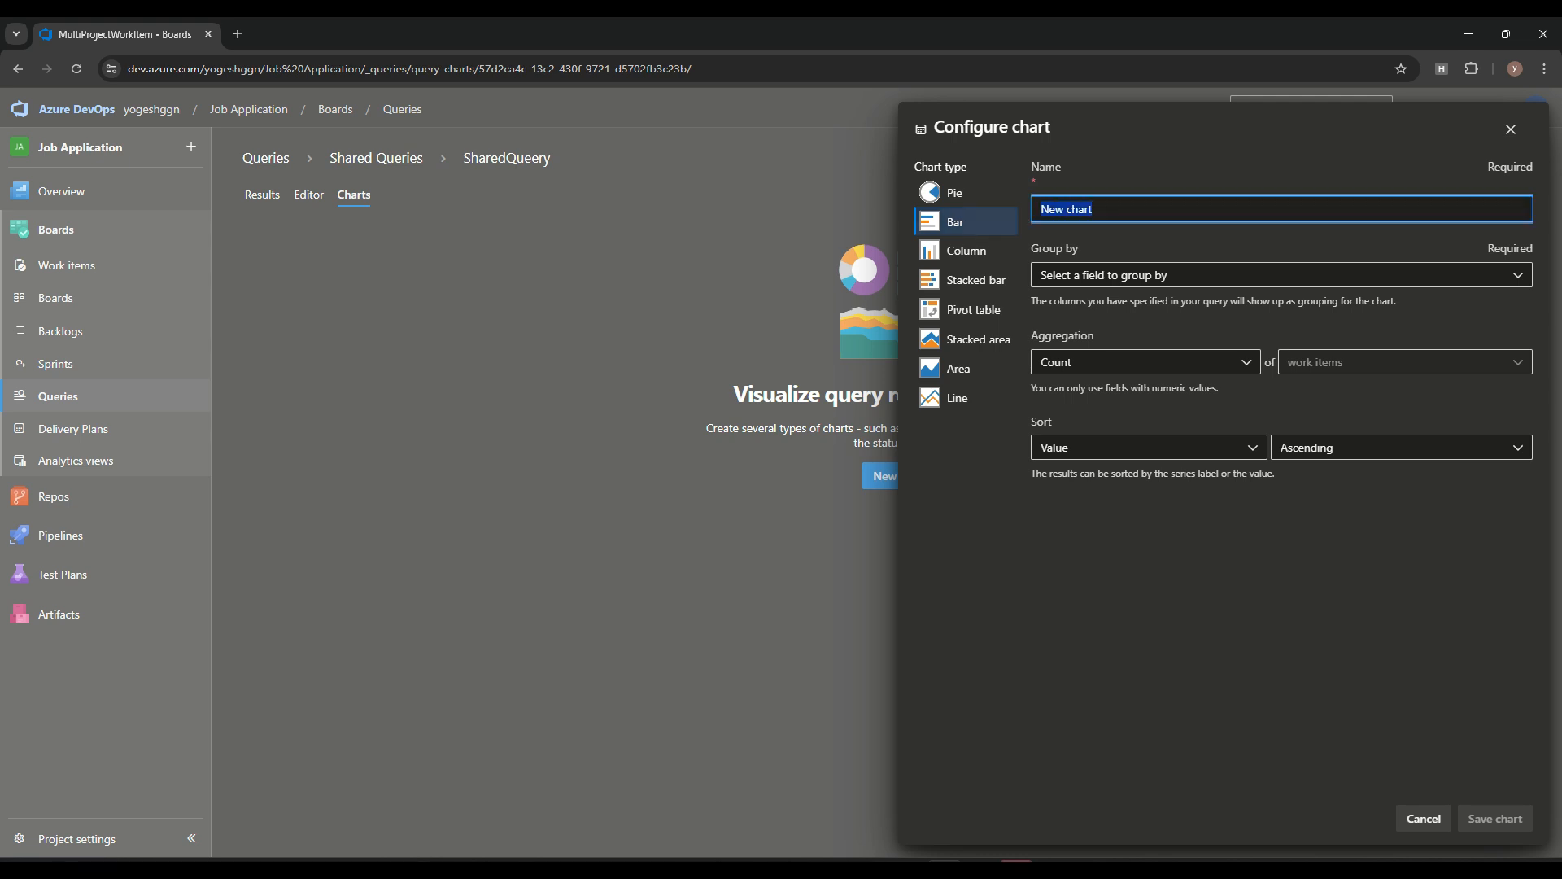
{"action": "type", "text": "BackendTeamBarChart"}
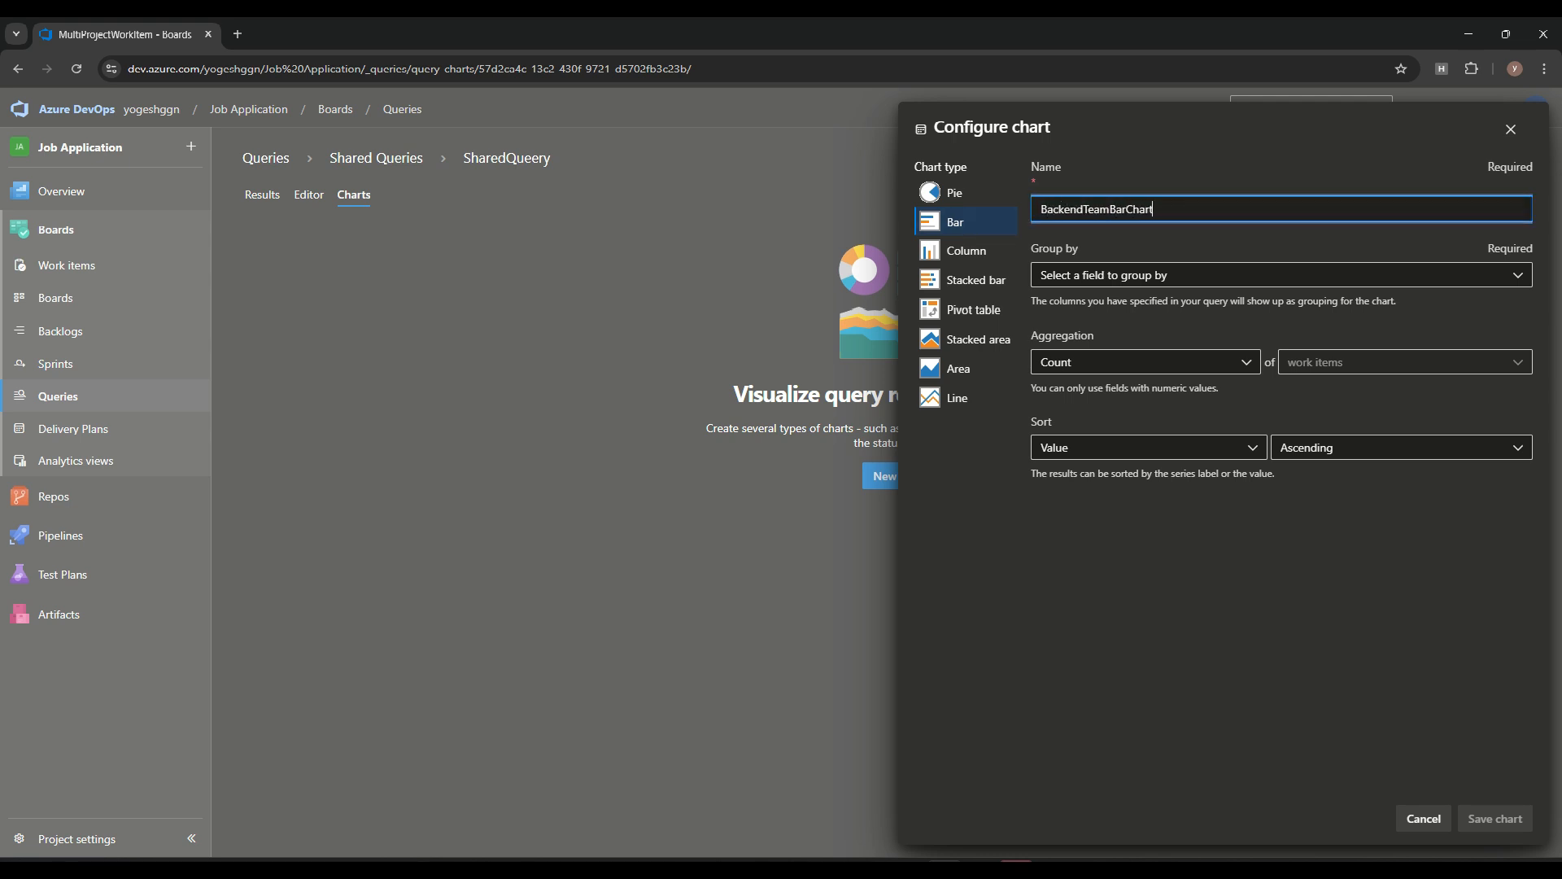
Group the bar chart by Work Item Type and keep its aggregation as Count of work items
{"action": "left_click", "coordinate": [1281, 275]}
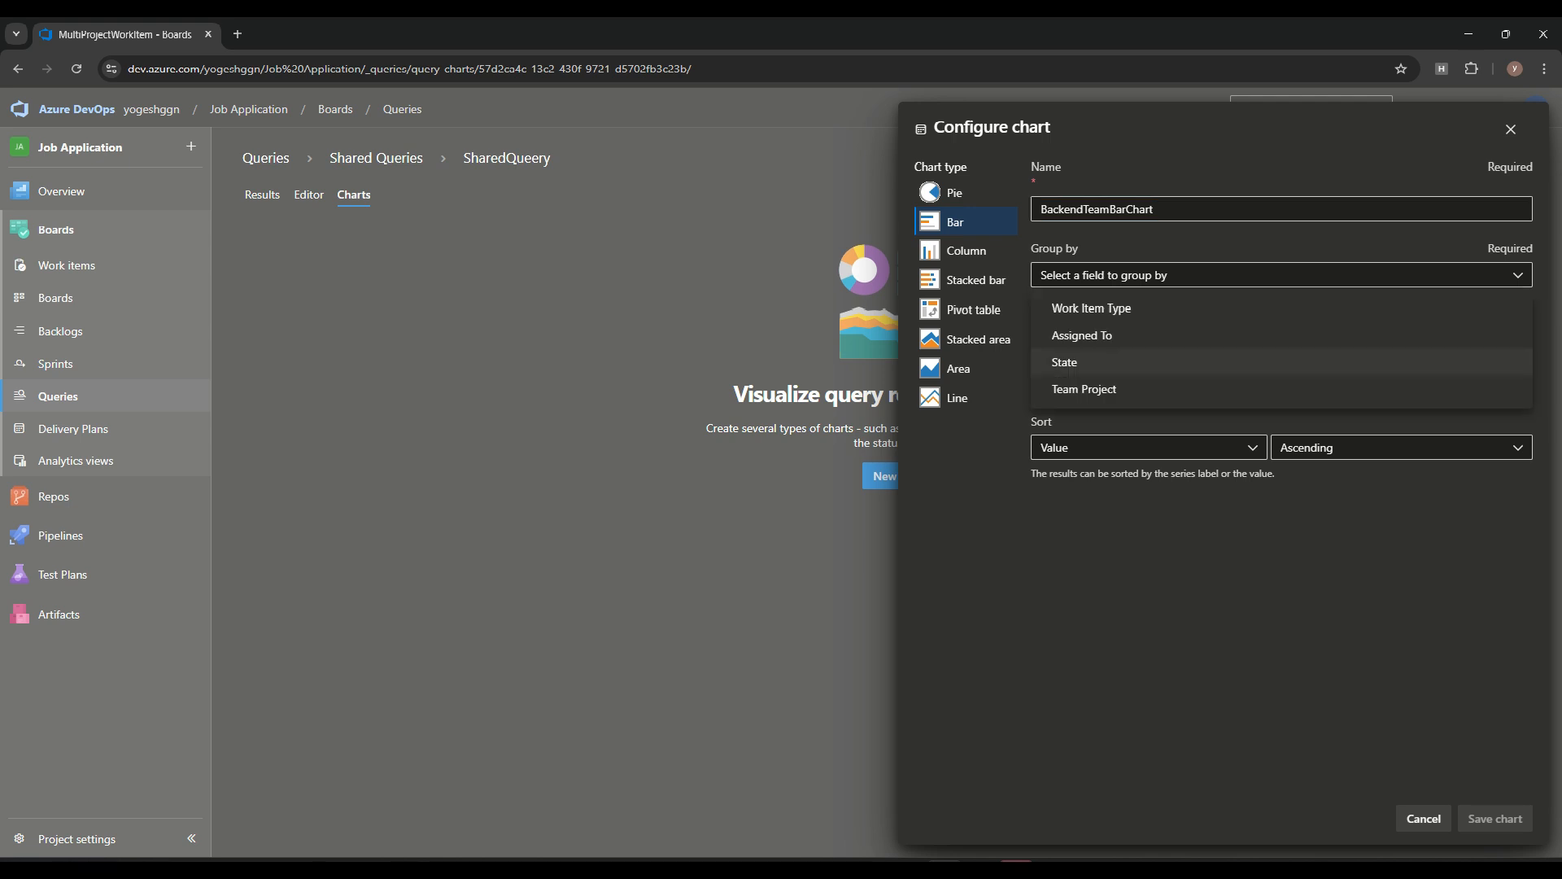
{"action": "left_click", "coordinate": [1091, 308]}
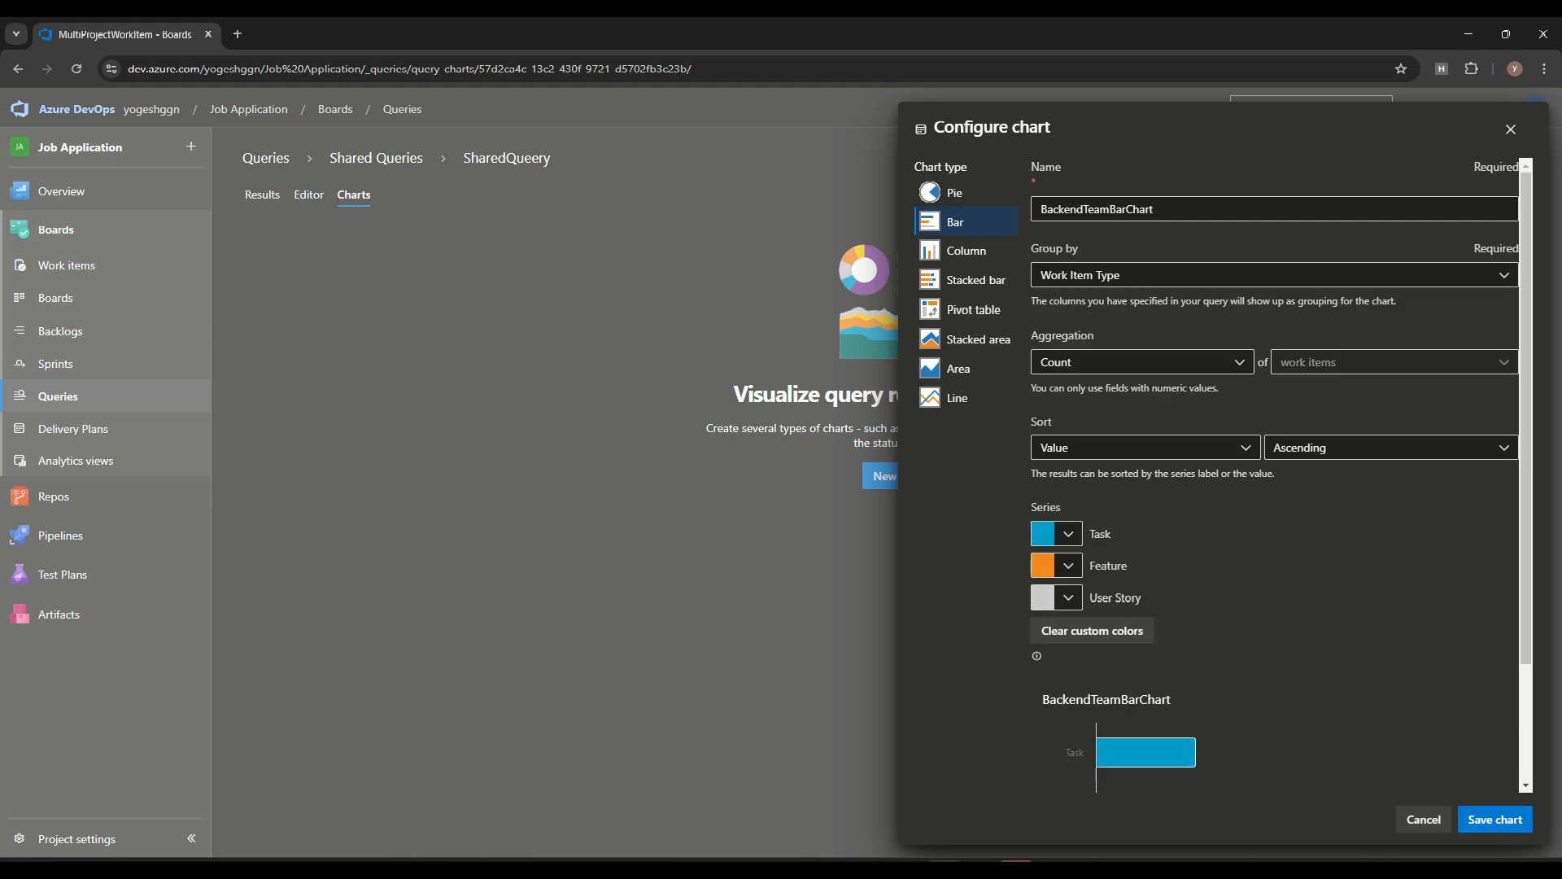
{"action": "left_click", "coordinate": [1139, 362]}
{"action": "left_click", "coordinate": [1139, 395]}
Keep the chart's sorting by Value, Ascending and its series colors, check the bars in the preview, and save the chart
{"action": "left_click", "coordinate": [1145, 447]}
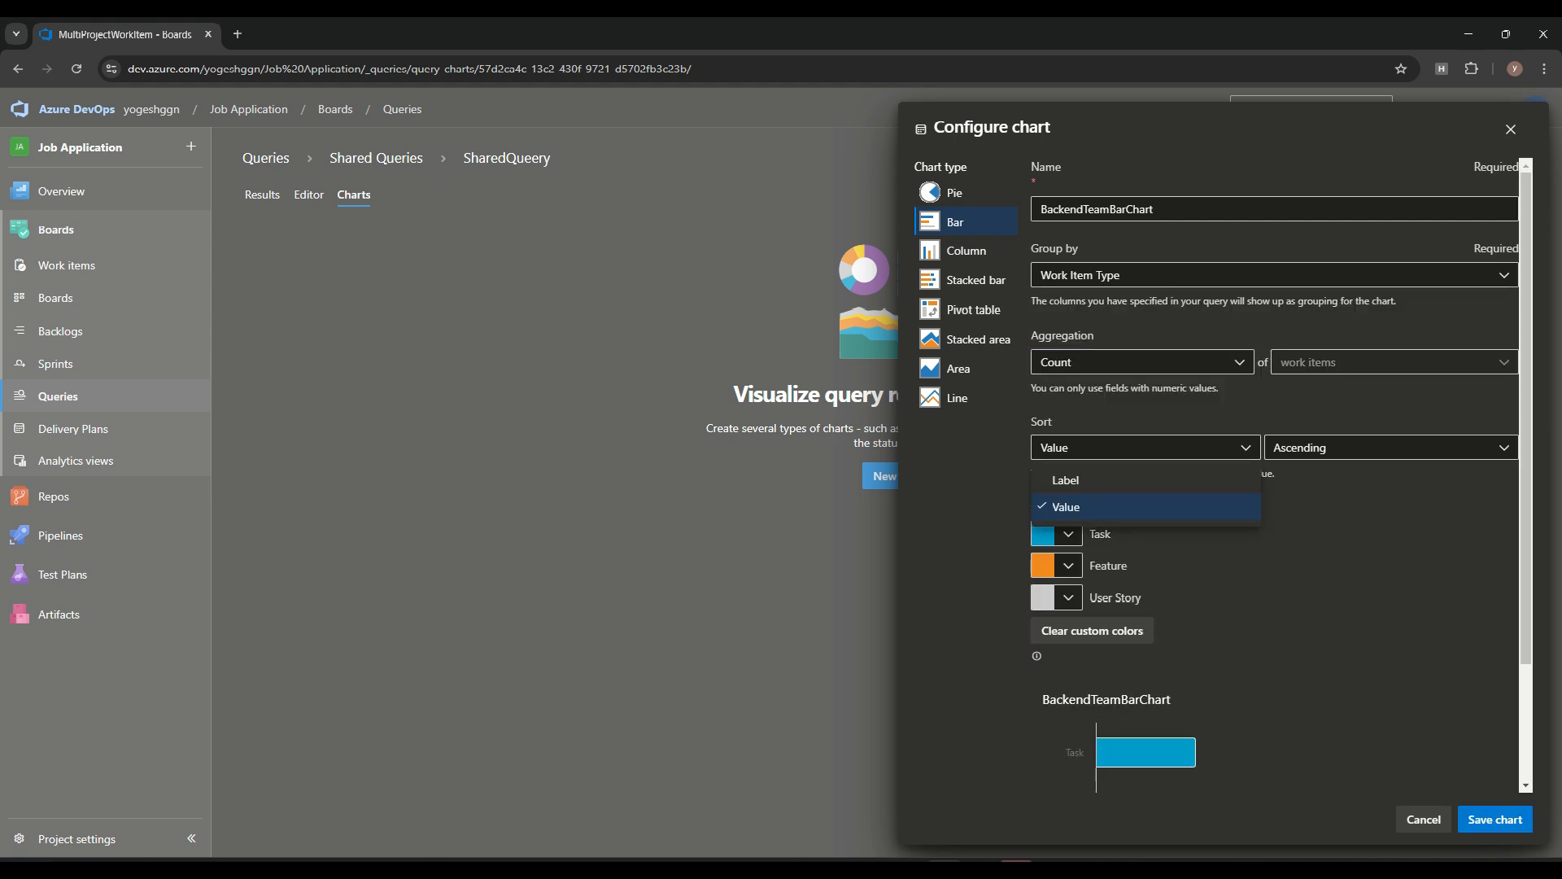
{"action": "left_click", "coordinate": [1392, 448]}
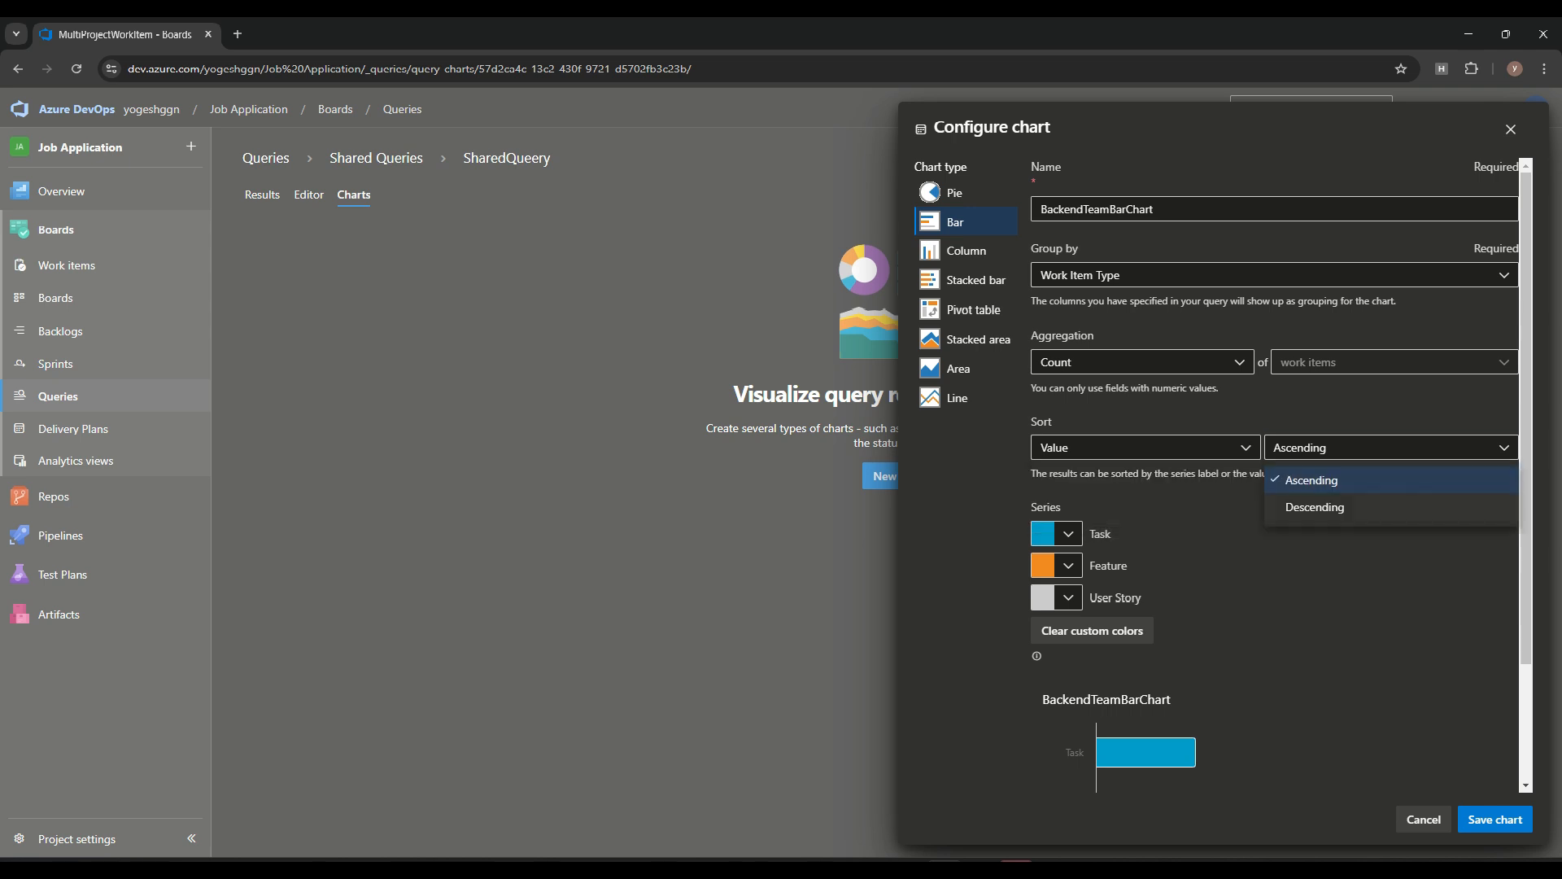
{"action": "left_click", "coordinate": [1068, 534]}
{"action": "left_click", "coordinate": [1067, 533]}
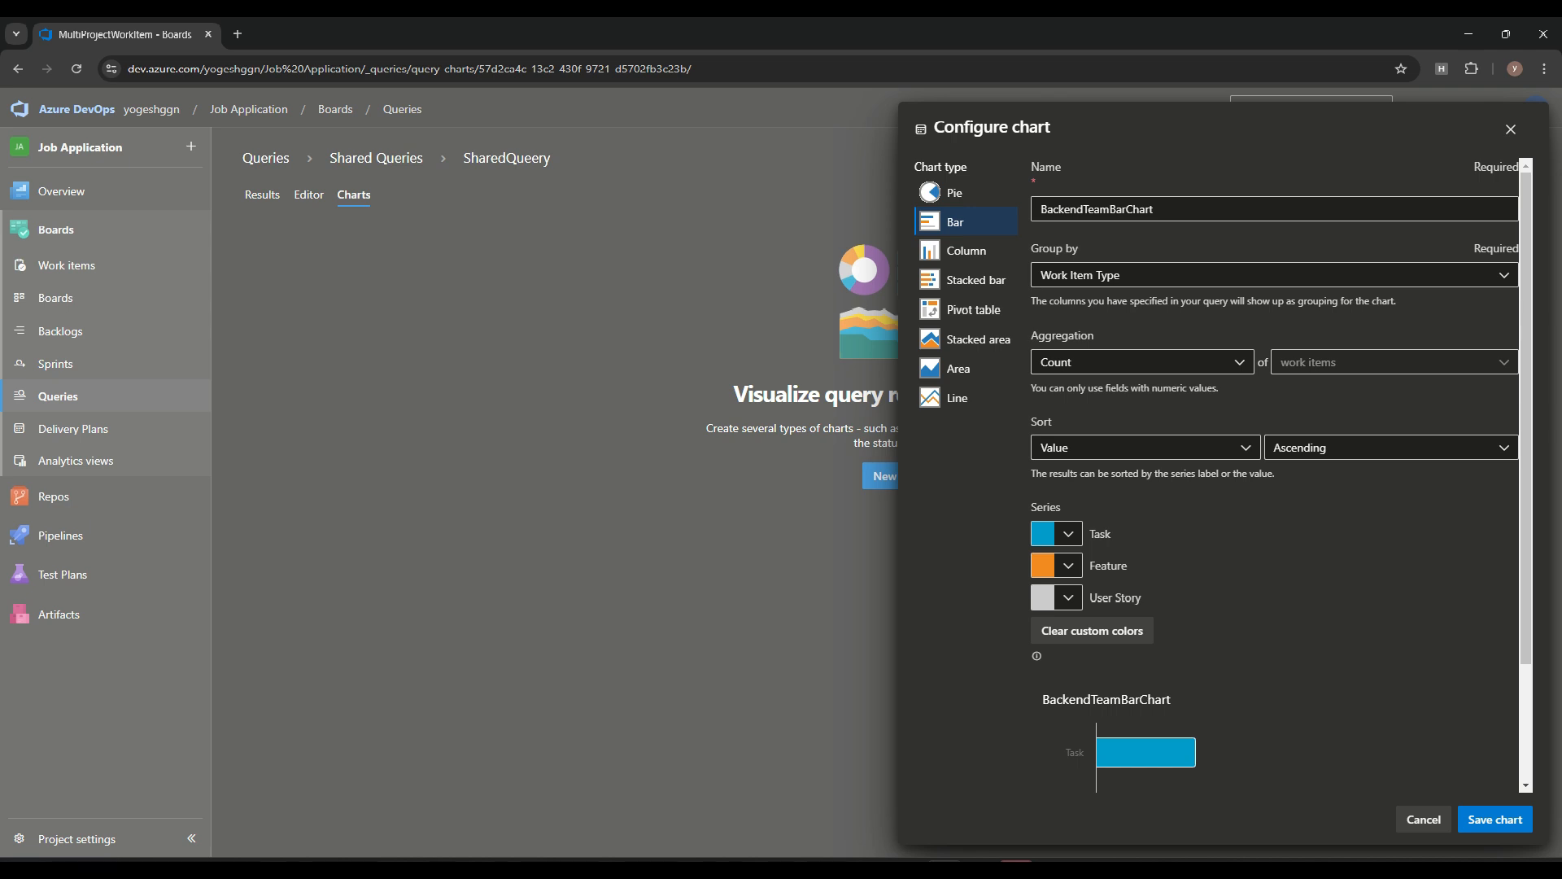
{"action": "scroll", "coordinate": [1281, 474], "scroll_direction": "down", "scroll_amount": 2}
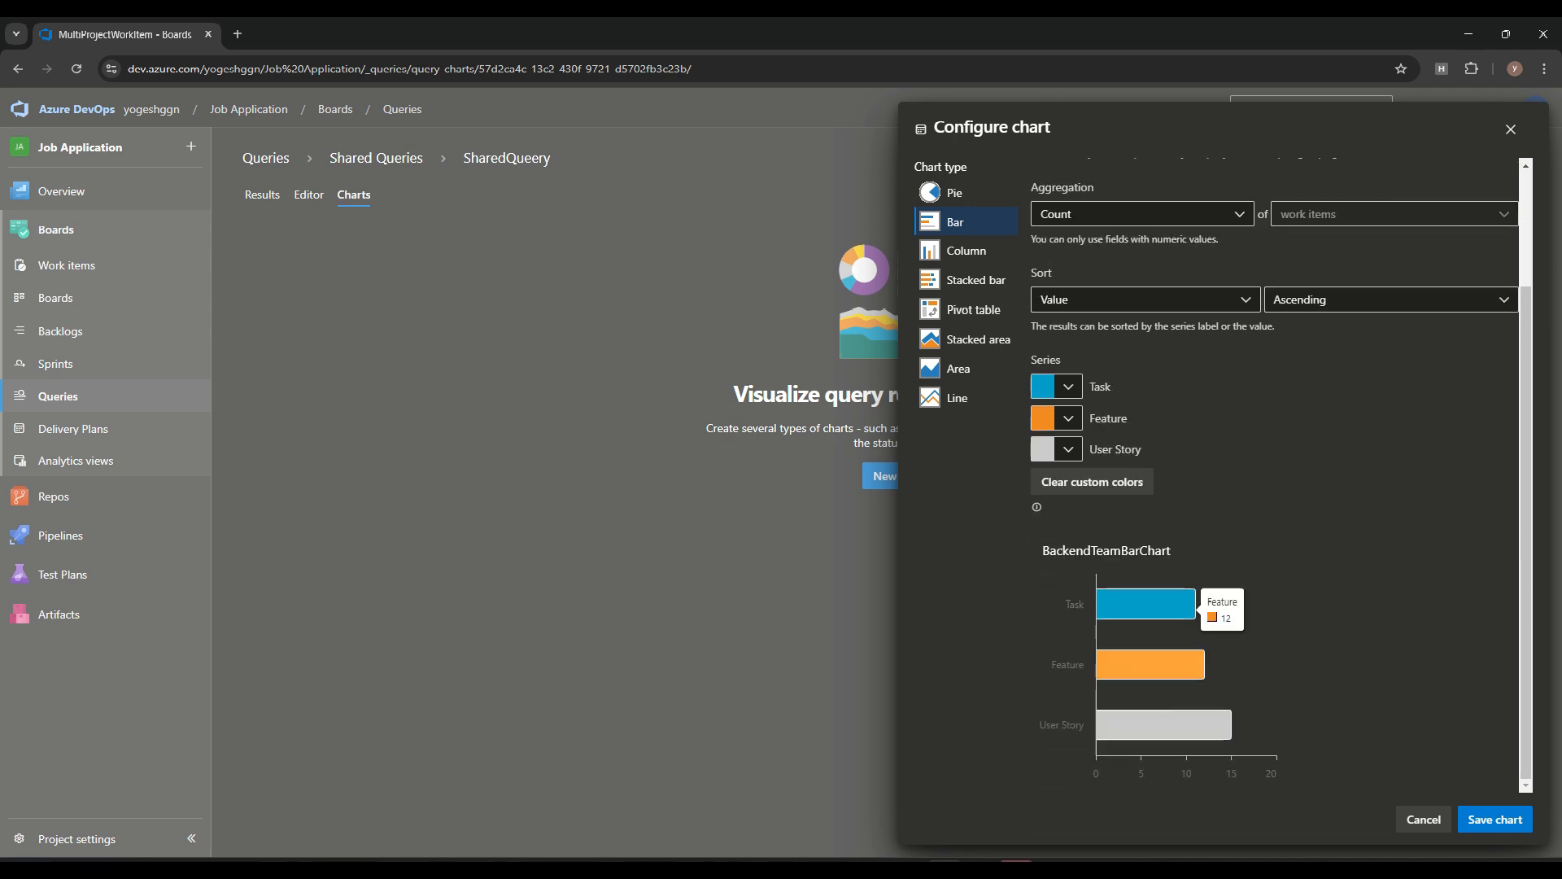
{"action": "mouse_move", "coordinate": [1188, 664]}
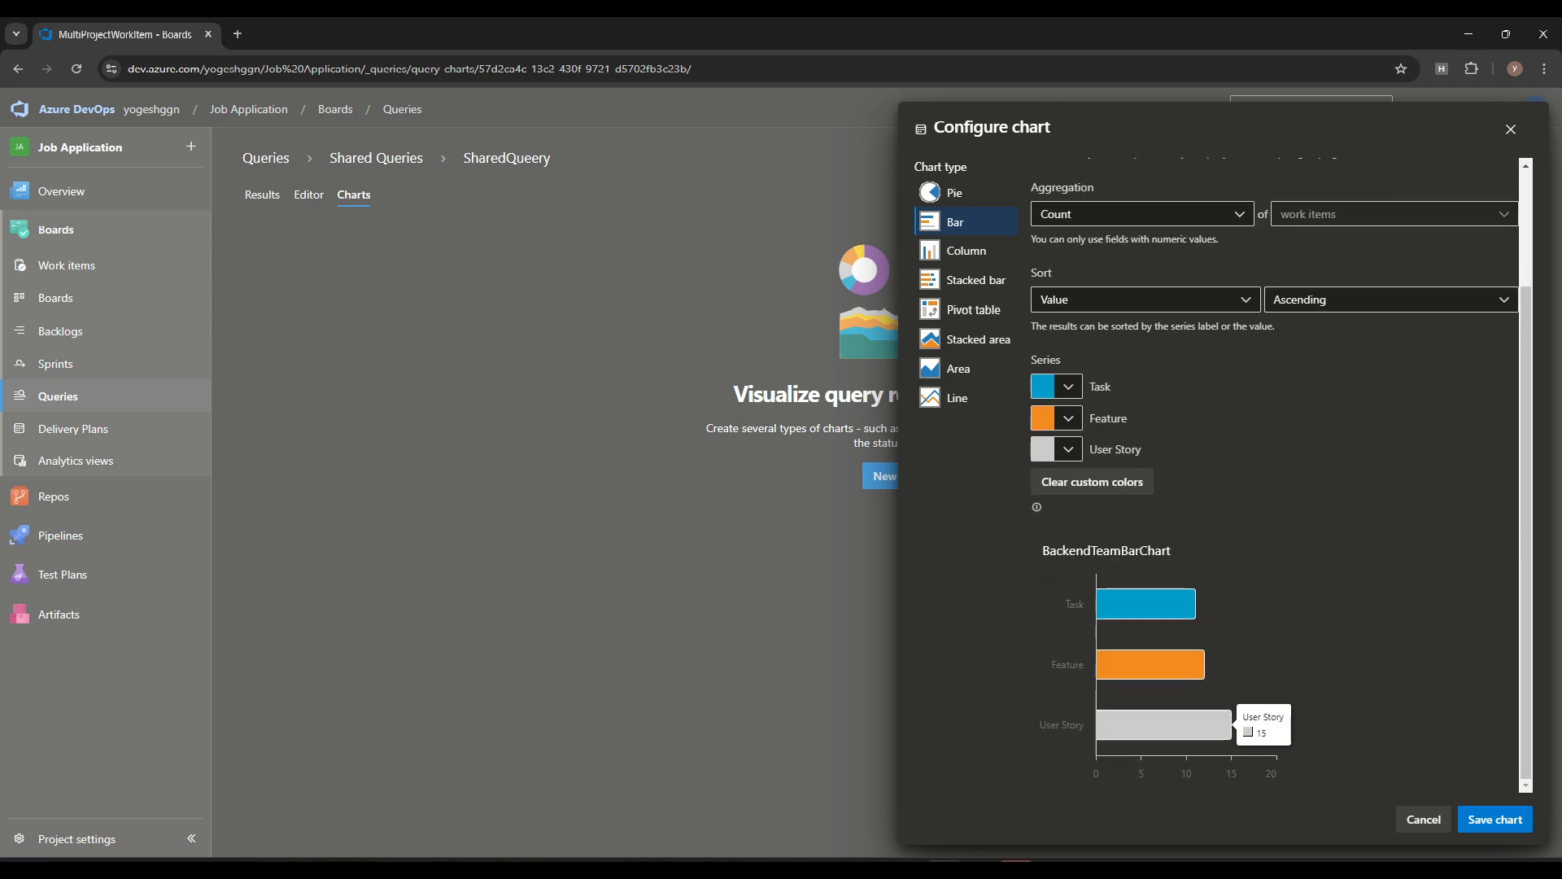
{"action": "left_click", "coordinate": [1495, 819]}
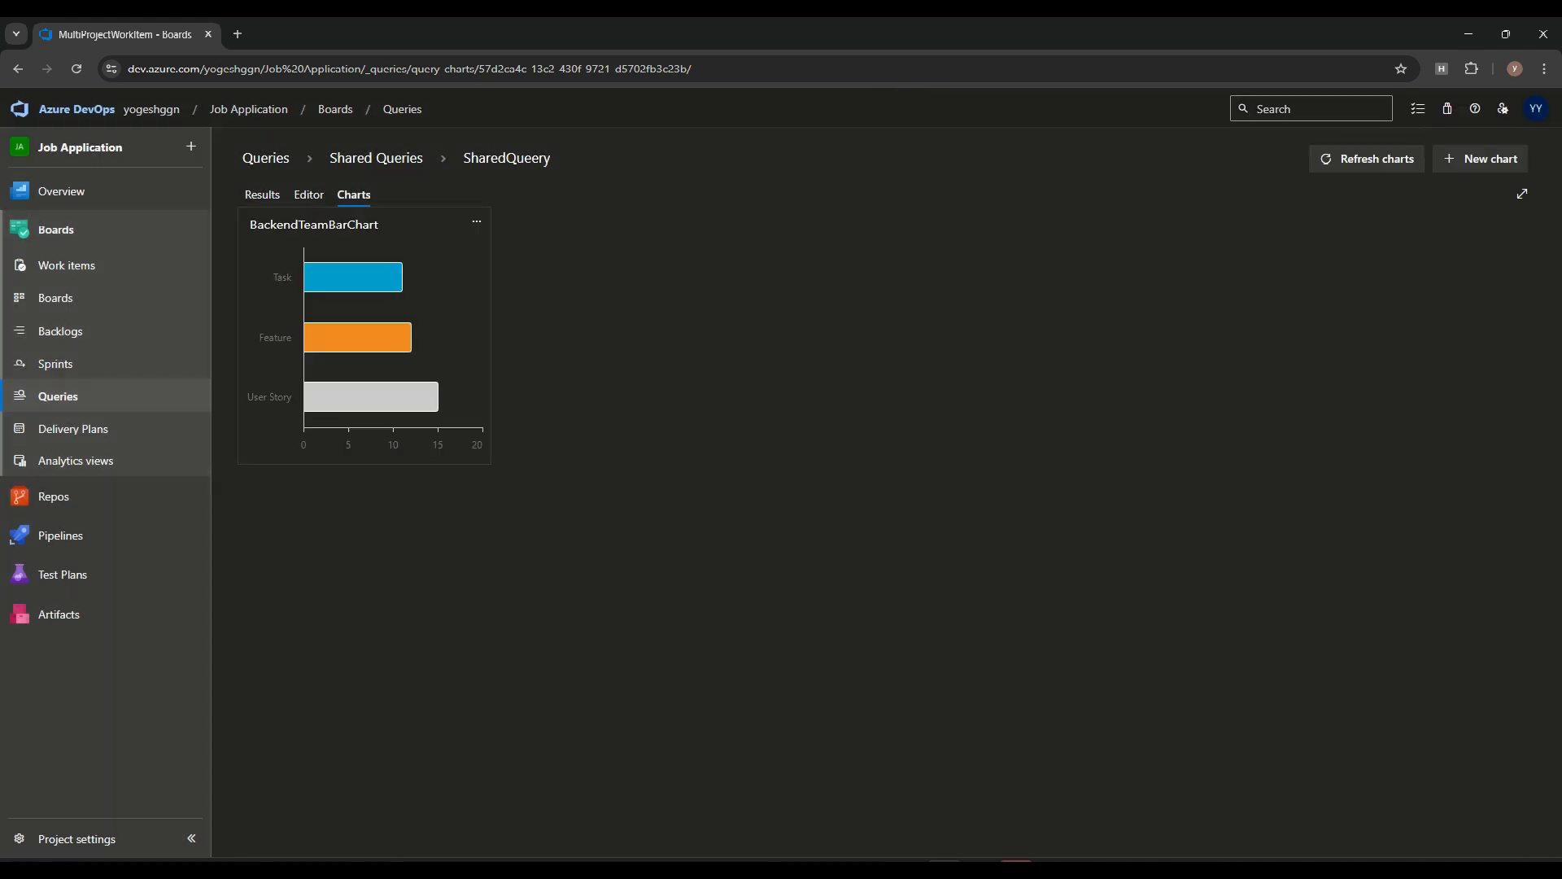